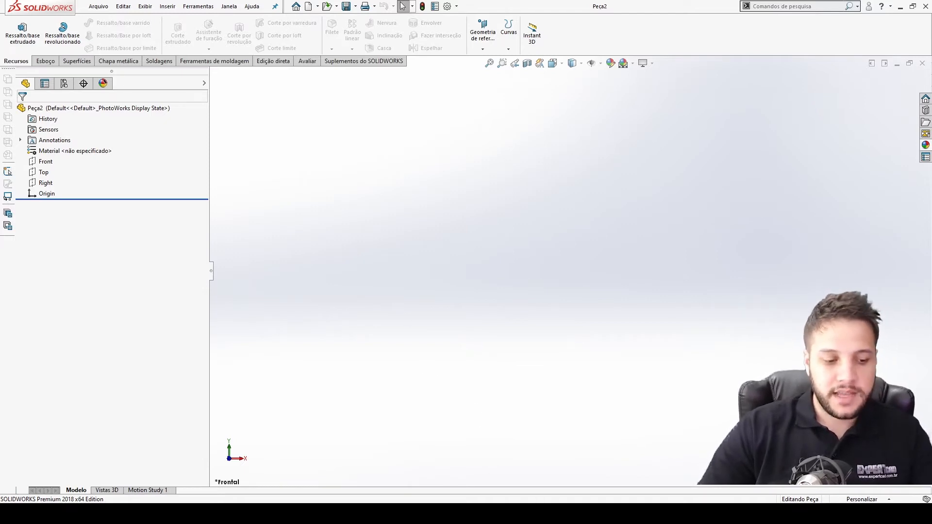
# Examine the reference photos of the flanged shaft with the angled cut.
pyautogui.click(501, 514)
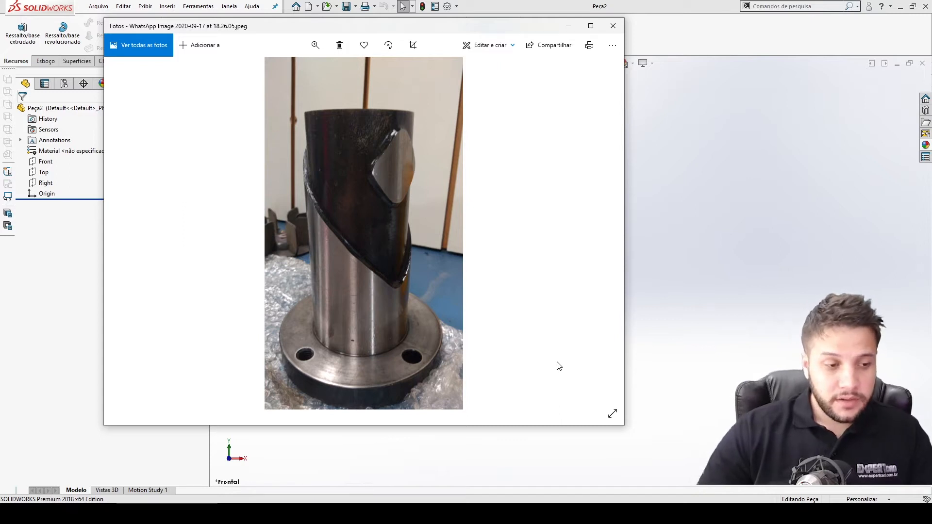
pyautogui.press('Right')
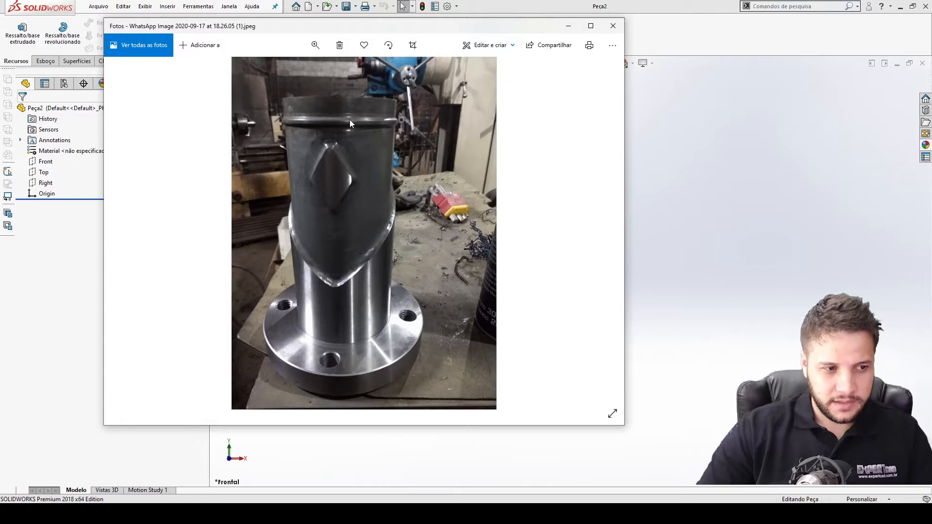
pyautogui.press('Left')
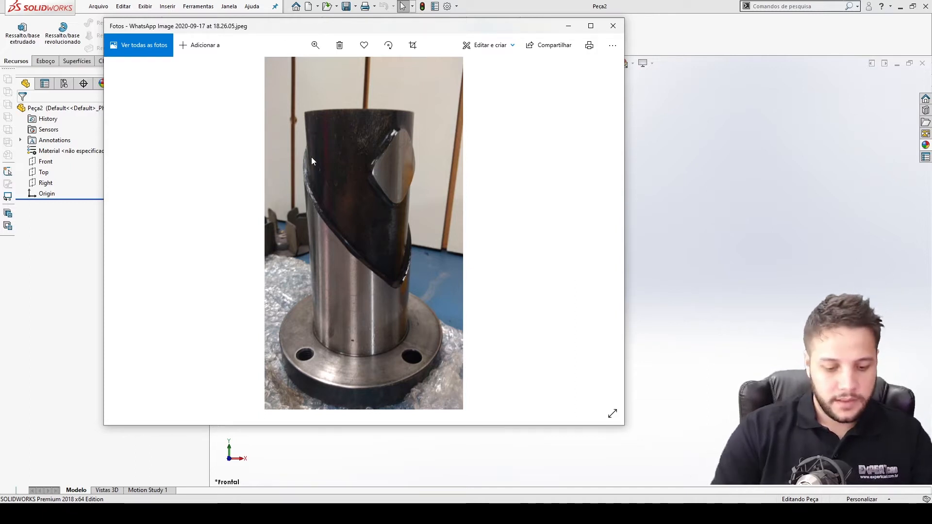
pyautogui.press('Right')
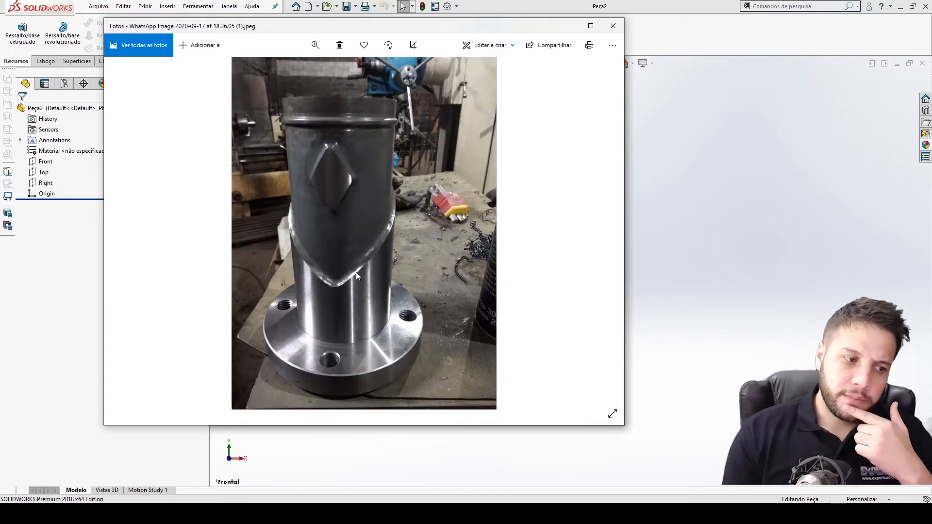
pyautogui.press('Left')
pyautogui.press('Left')
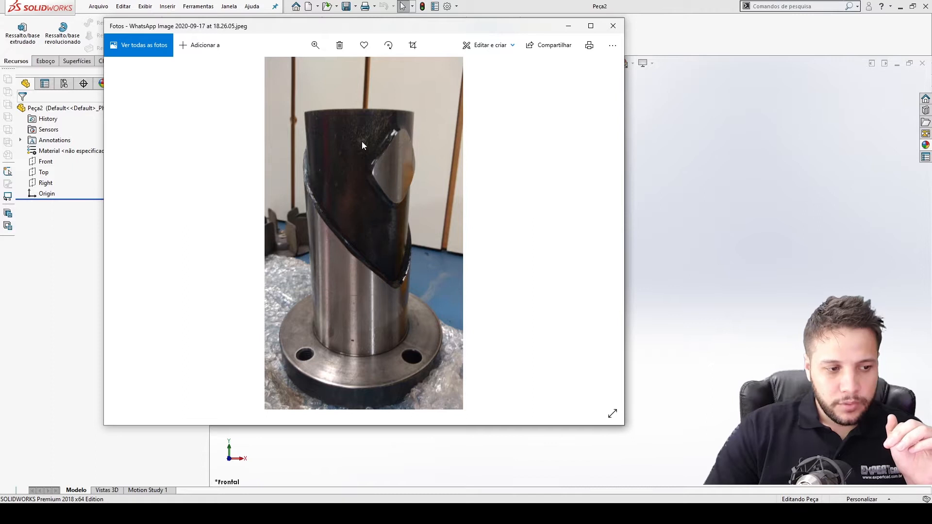
pyautogui.click(733, 327)
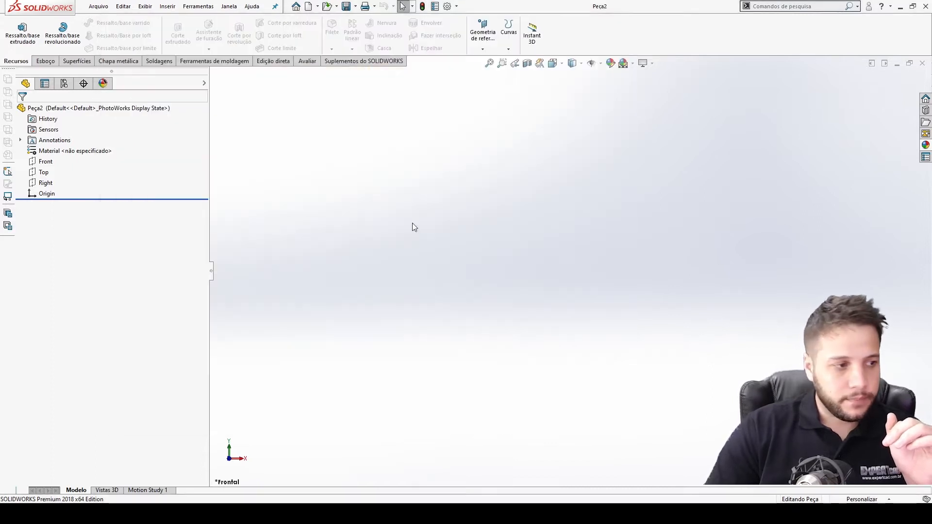
# Open a sketch on the Front plane and draw a vertical centerline upward from the origin.
pyautogui.click(48, 162)
pyautogui.click(55, 148)
pyautogui.click(75, 23)
pyautogui.click(85, 42)
pyautogui.click(569, 271)
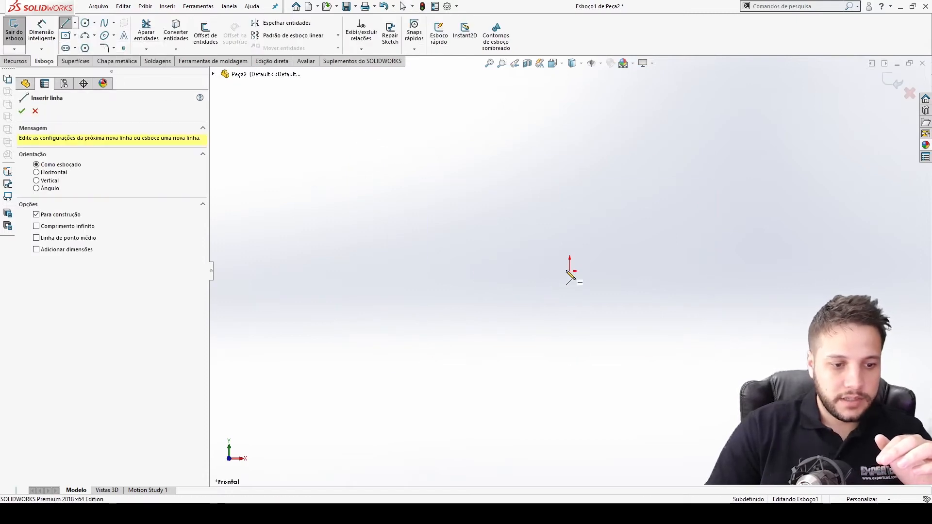
pyautogui.press('Escape')
pyautogui.click(569, 271)
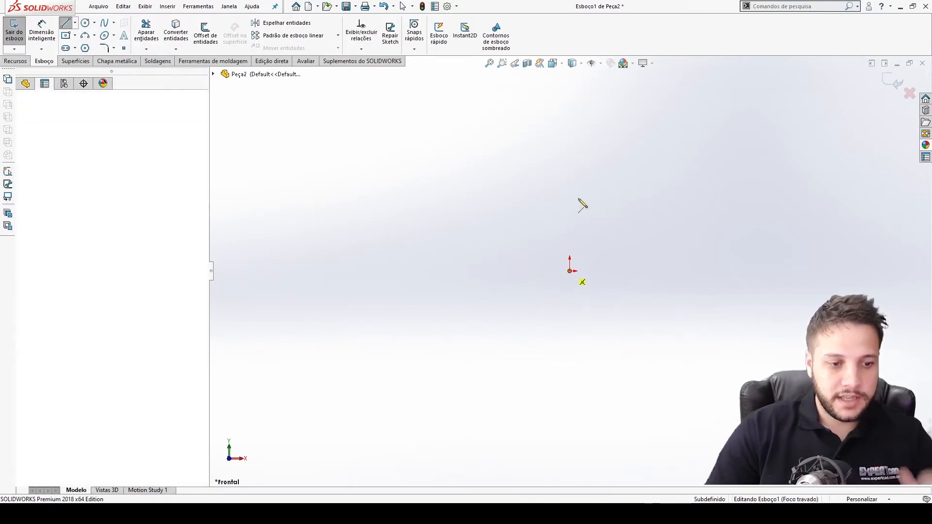
pyautogui.click(571, 121)
pyautogui.press('Escape')
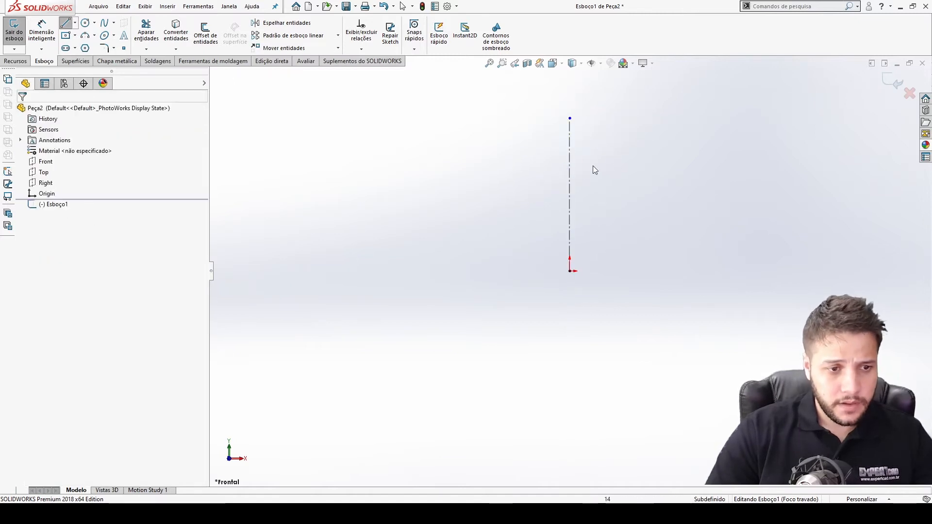
# Dimension the centerline's length to 300 mm.
pyautogui.press('d')
pyautogui.click(570, 166)
pyautogui.click(536, 165)
pyautogui.write('300')
pyautogui.press('Return')
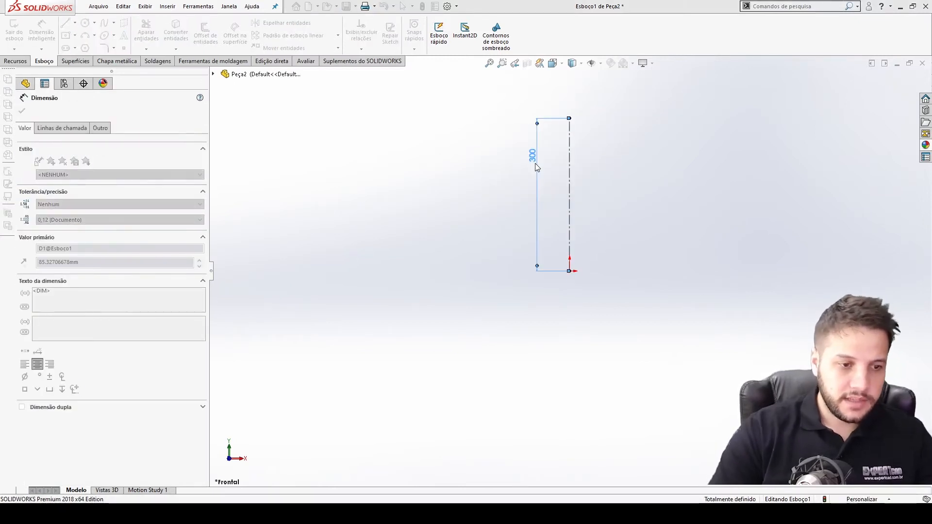
pyautogui.press('Escape')
# Draw the L-shaped shaft-and-flange profile from the origin to the top of the centerline.
pyautogui.press('l')
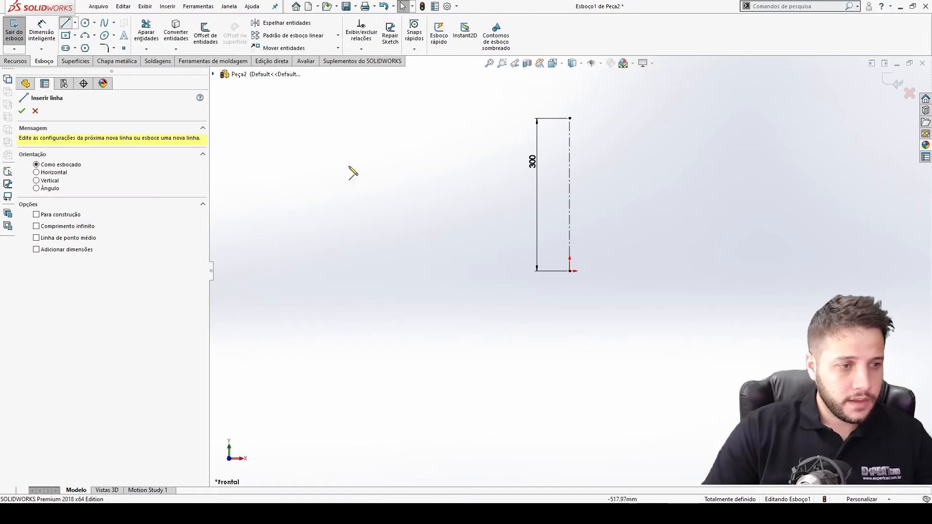
pyautogui.click(571, 271)
pyautogui.click(653, 271)
pyautogui.click(652, 254)
pyautogui.click(604, 255)
pyautogui.click(604, 118)
pyautogui.click(570, 118)
pyautogui.press('Escape')
# Dimension the distance from the centerline to the shaft's vertical edge as 120/2 mm.
pyautogui.press('d')
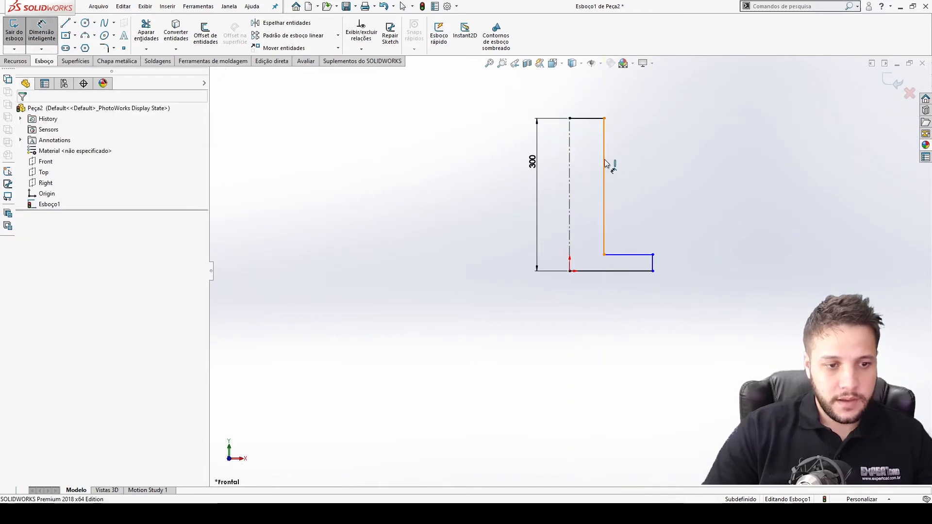
pyautogui.click(570, 160)
pyautogui.click(604, 146)
pyautogui.click(574, 112)
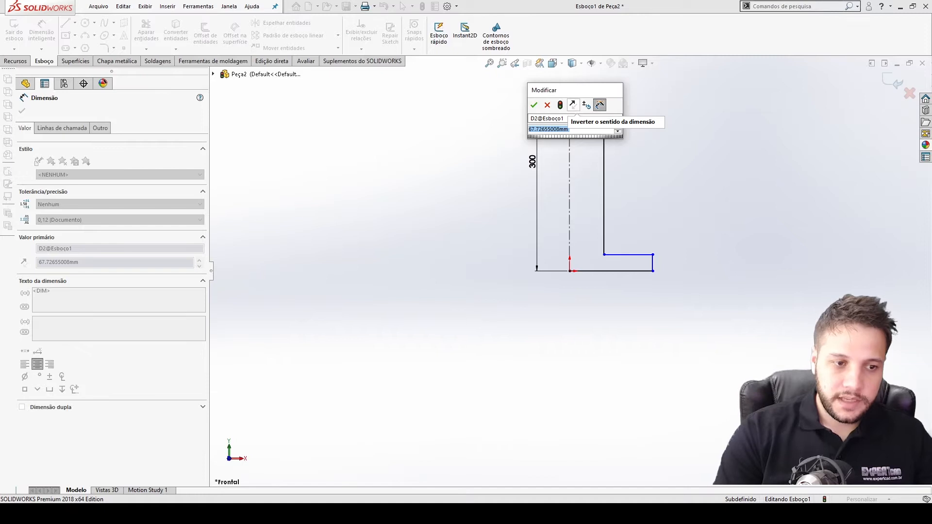
pyautogui.write('120/2')
pyautogui.press('Return')
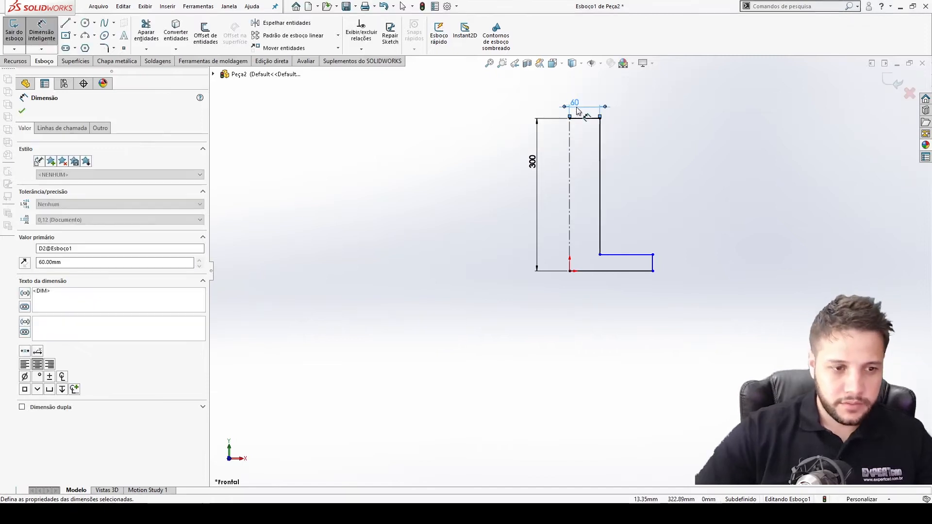
# Dimension the flange's outer edge from the centerline to 100 mm.
pyautogui.click(653, 264)
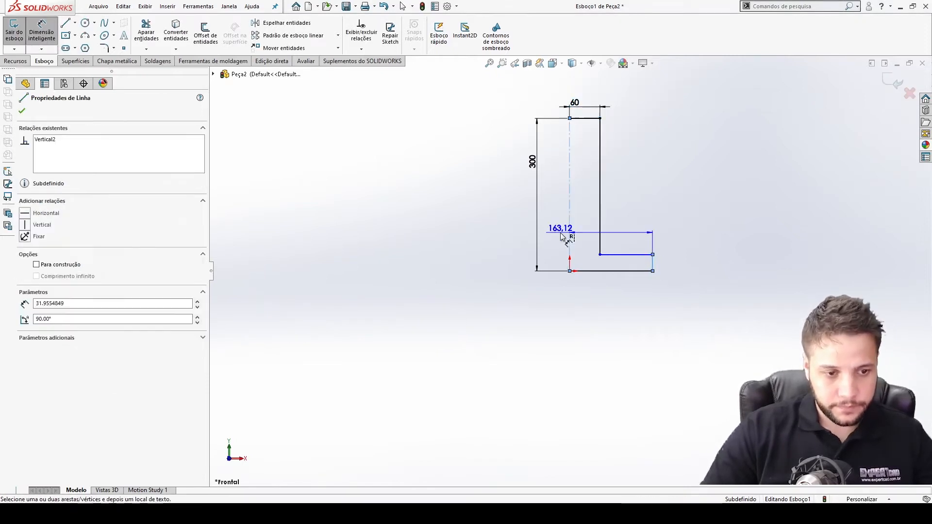
pyautogui.click(570, 231)
pyautogui.click(597, 84)
pyautogui.write('80')
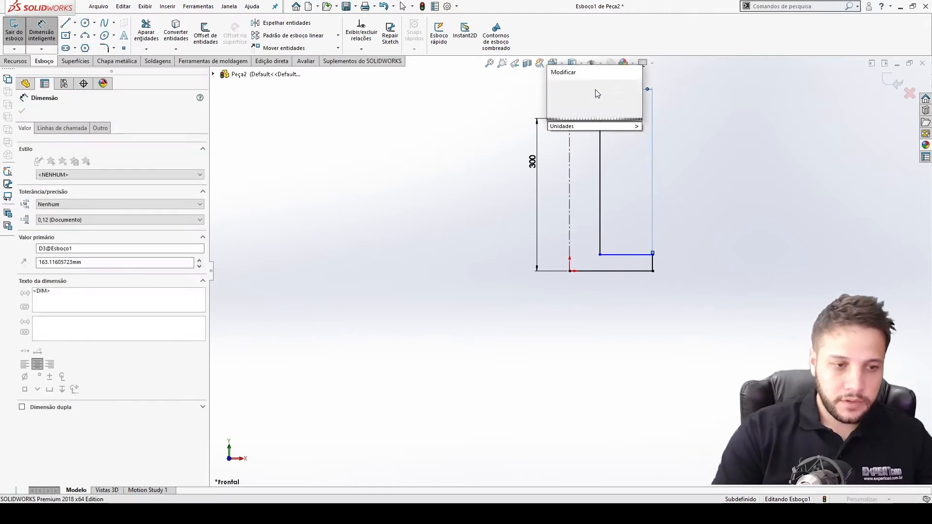
pyautogui.press('Return')
pyautogui.doubleClick(583, 85)
pyautogui.write('100')
pyautogui.press('Return')
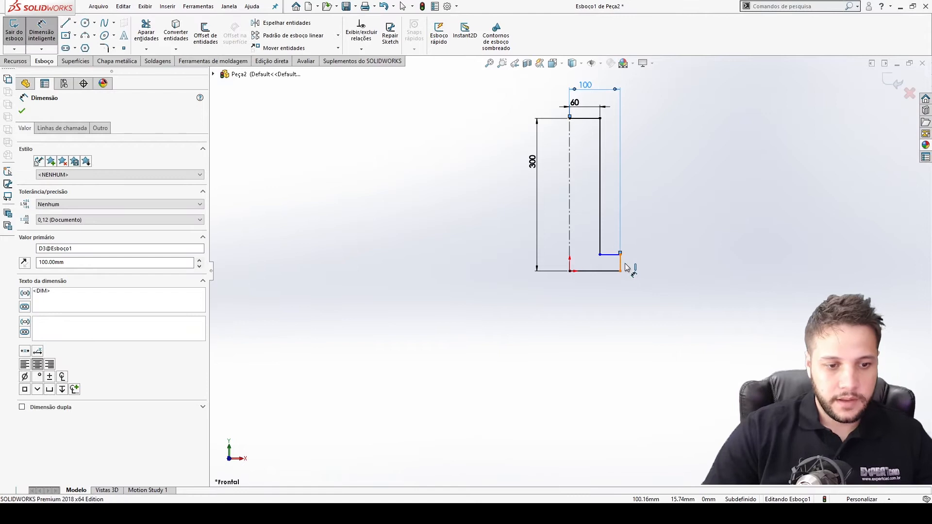
# Dimension the flange's thickness to 20 mm.
pyautogui.click(621, 263)
pyautogui.click(639, 262)
pyautogui.press('Escape')
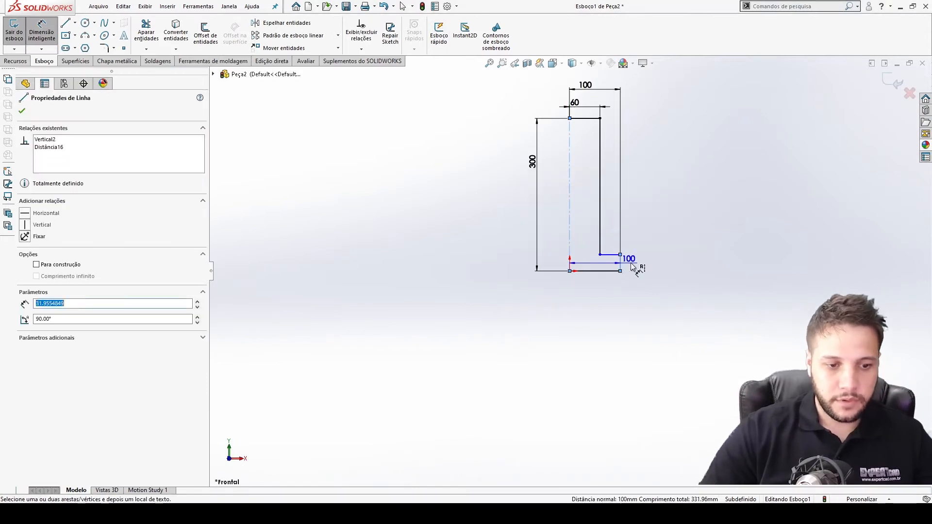
pyautogui.click(620, 263)
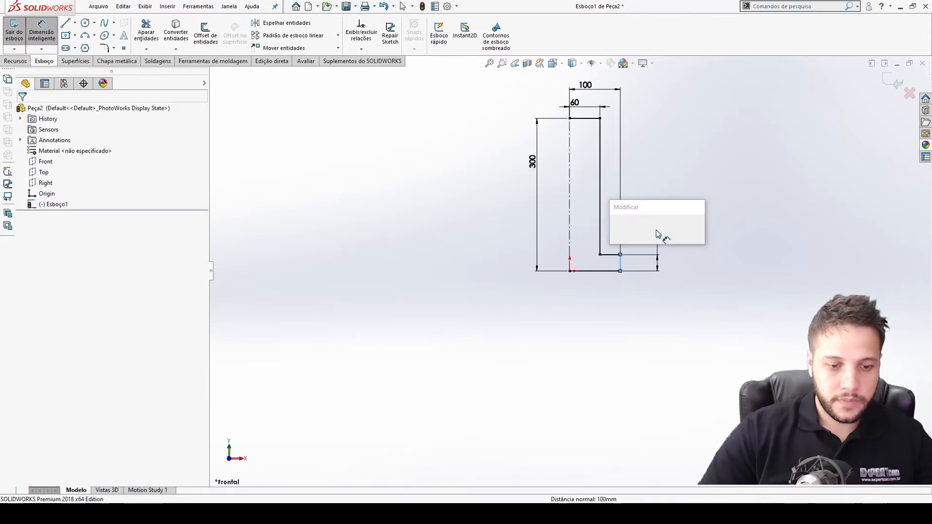
pyautogui.click(655, 235)
pyautogui.write('20')
pyautogui.press('Return')
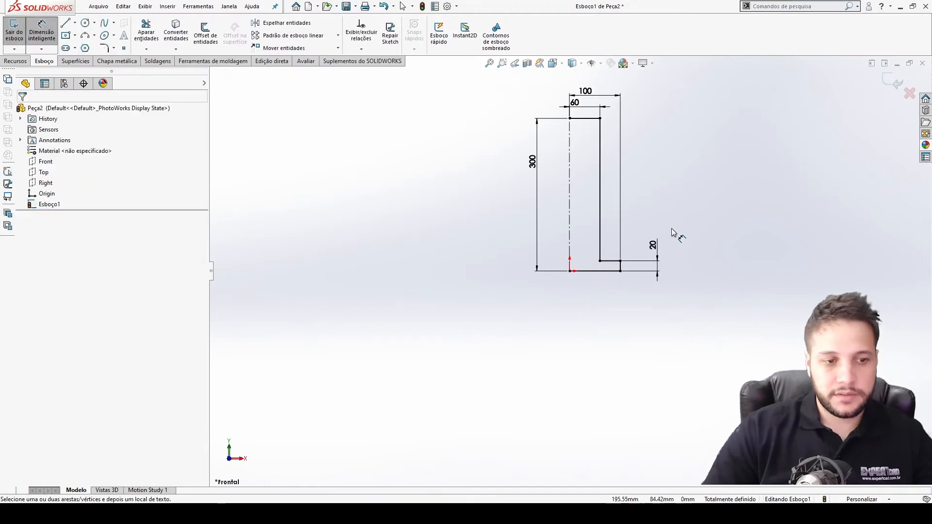
# Revolve the sketch 360° about the centerline.
pyautogui.click(893, 82)
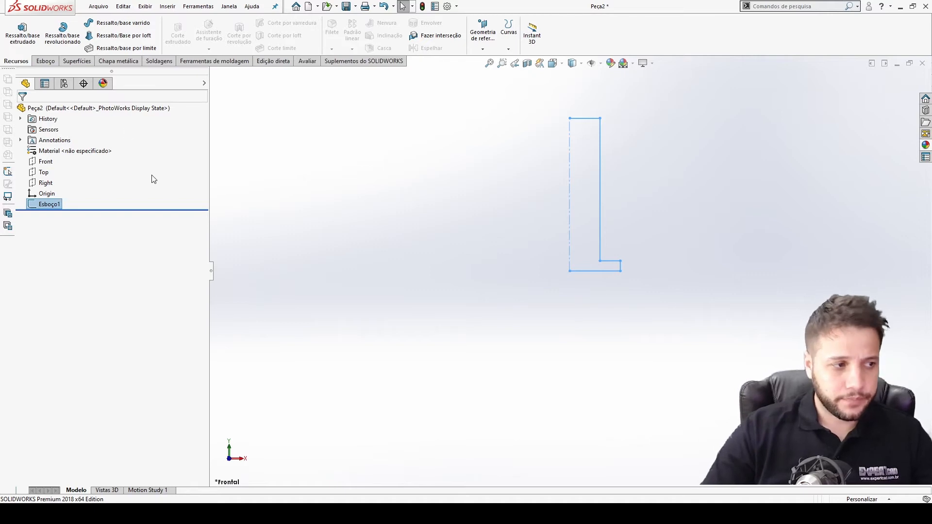
pyautogui.click(63, 34)
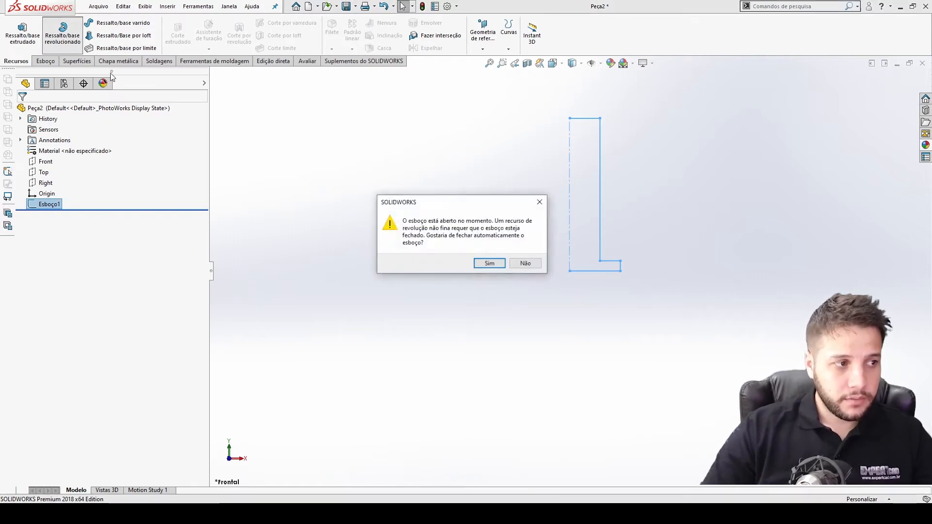
pyautogui.click(488, 262)
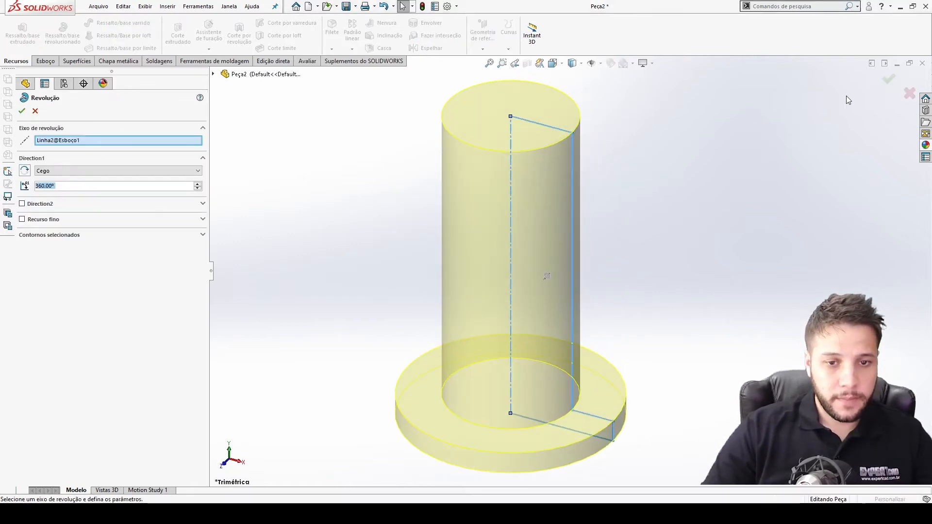
pyautogui.press('Return')
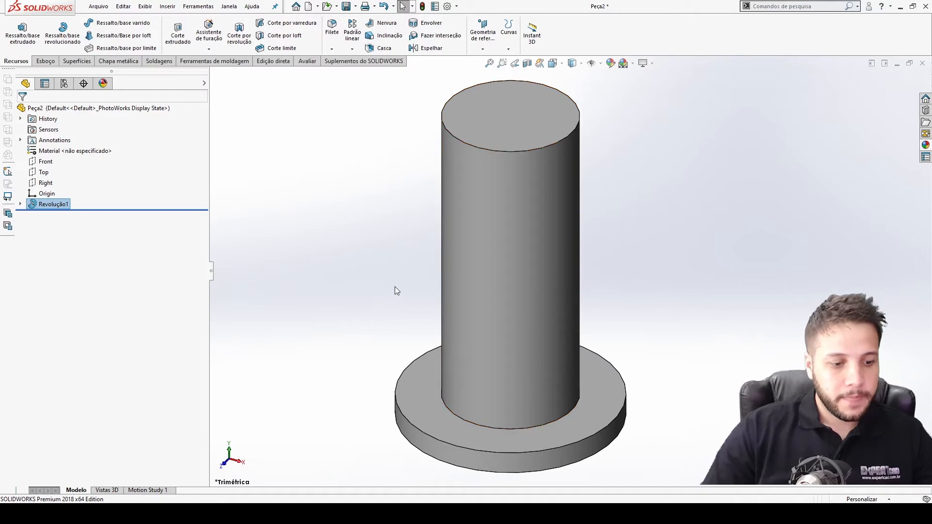
# Create a reference plane tangent to the shaft's cylindrical face and perpendicular to the Right plane.
pyautogui.click(427, 514)
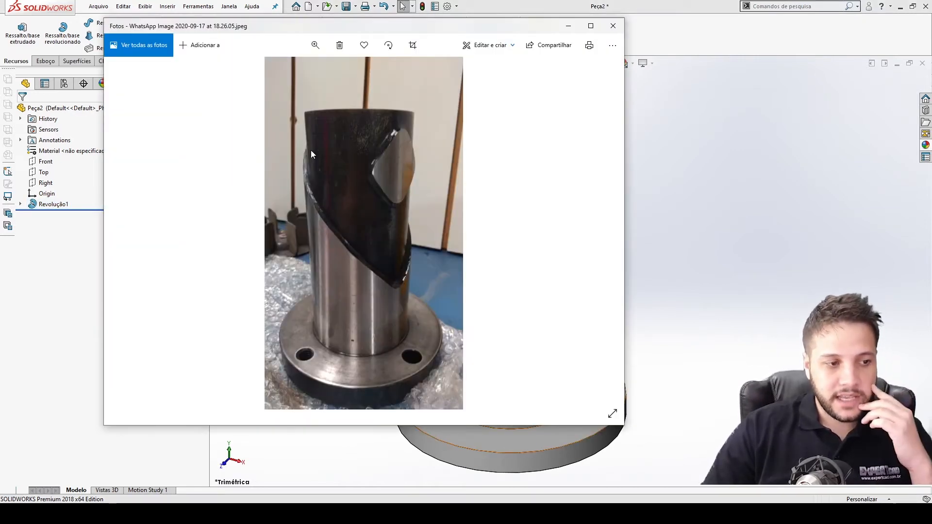
pyautogui.click(656, 314)
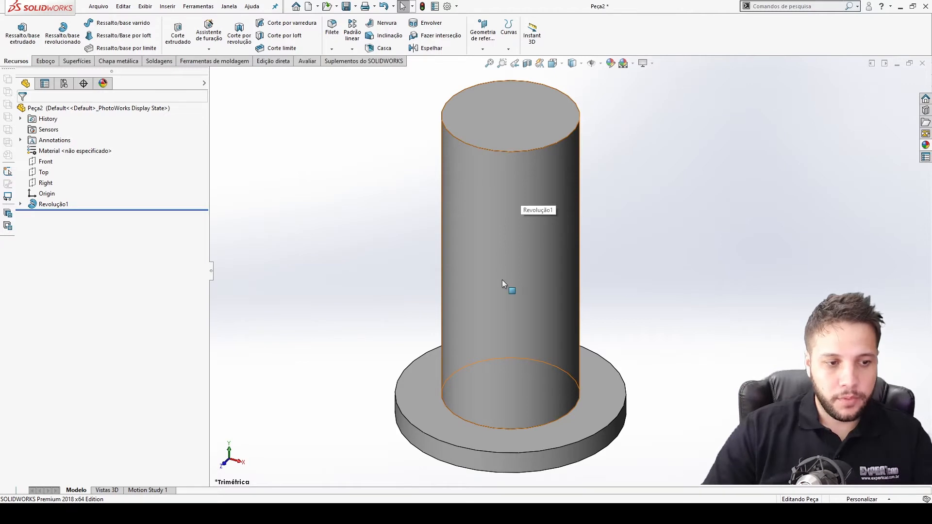
pyautogui.click(526, 189)
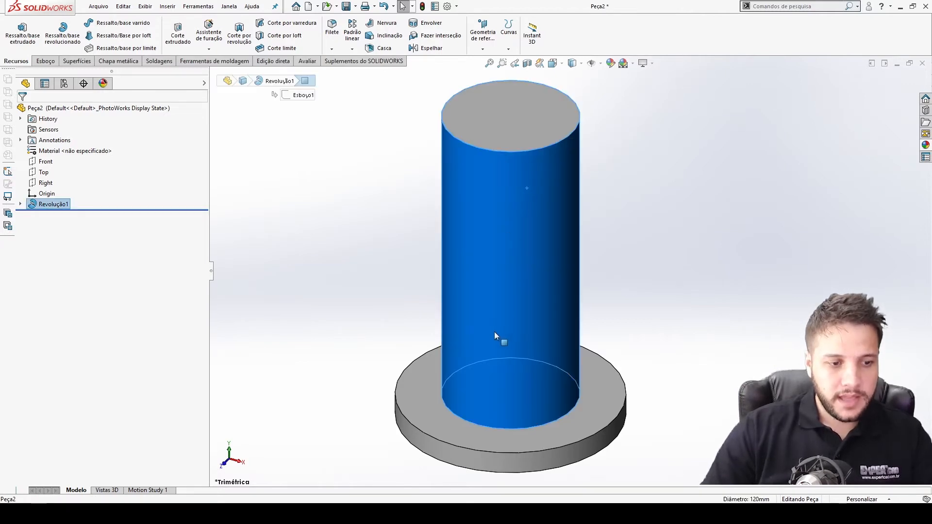
pyautogui.click(483, 48)
pyautogui.click(490, 61)
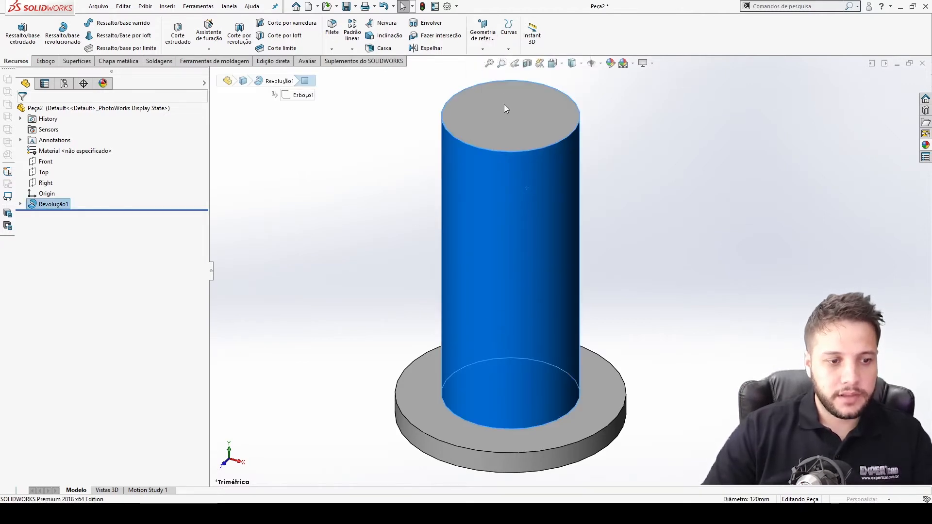
pyautogui.click(222, 74)
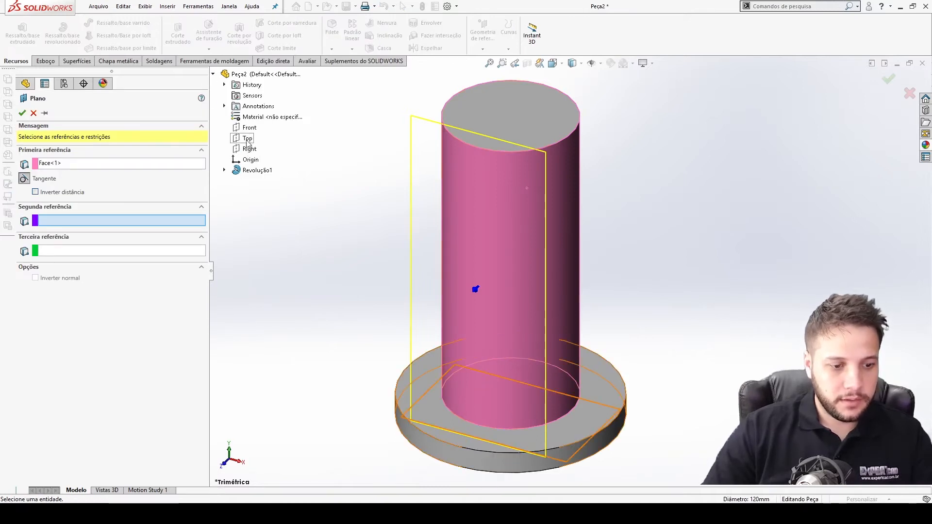
pyautogui.click(248, 149)
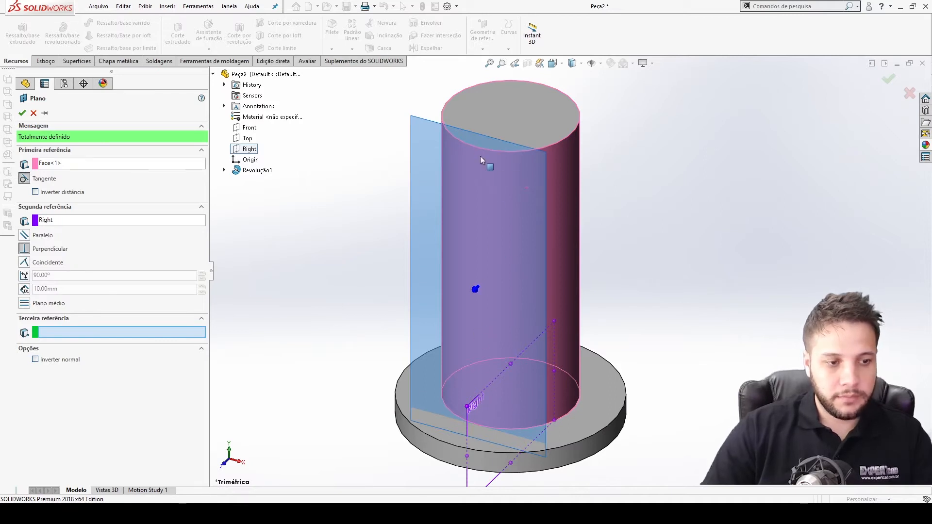
pyautogui.click(888, 80)
# Open a sketch on Plano1 and place a point on the shaft's axis.
pyautogui.hotkey('ctrl', '8')
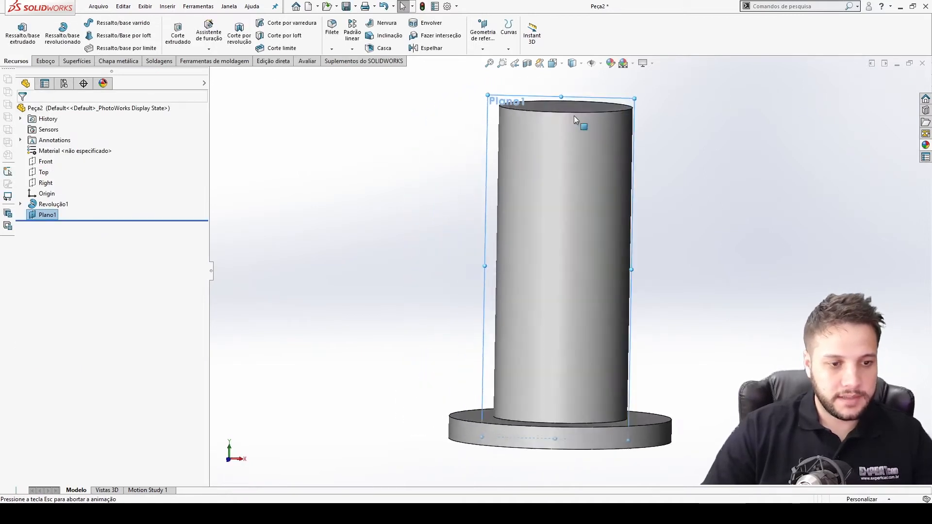
pyautogui.click(44, 62)
pyautogui.rightClick(47, 215)
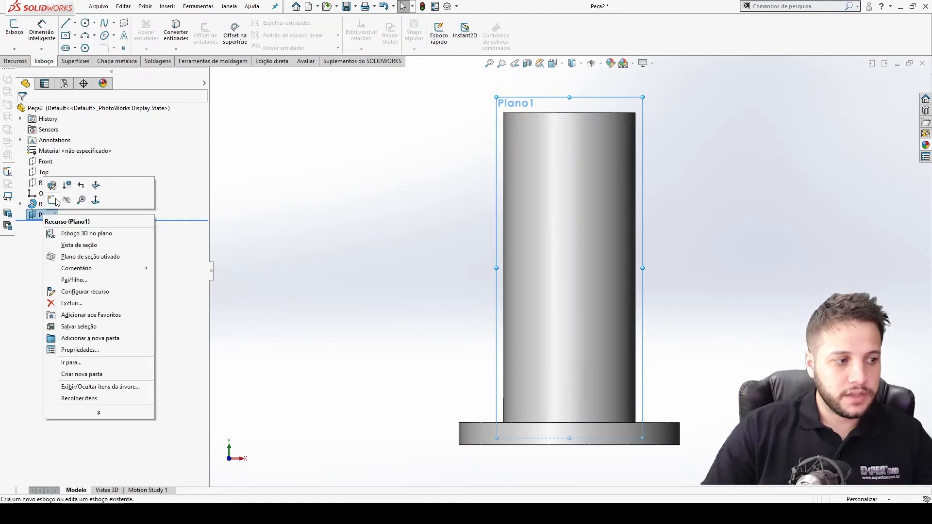
pyautogui.click(58, 185)
pyautogui.click(124, 49)
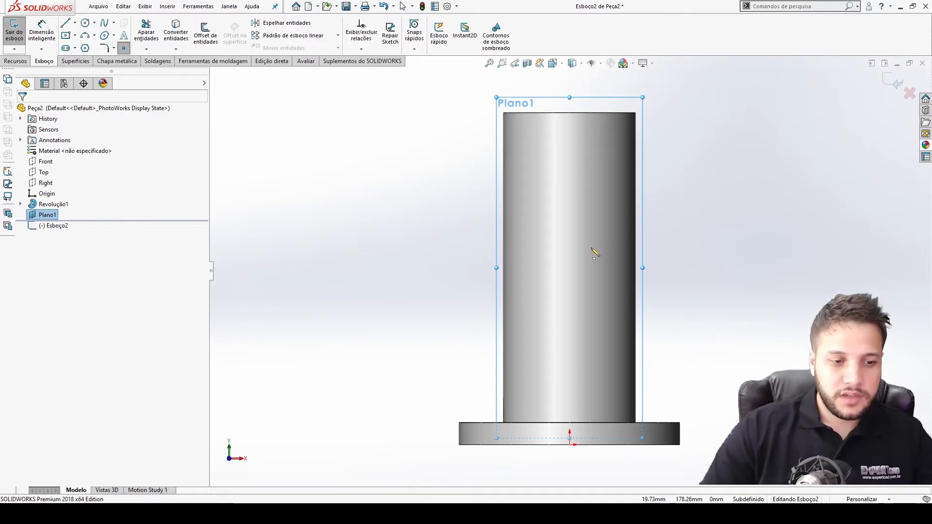
pyautogui.click(570, 252)
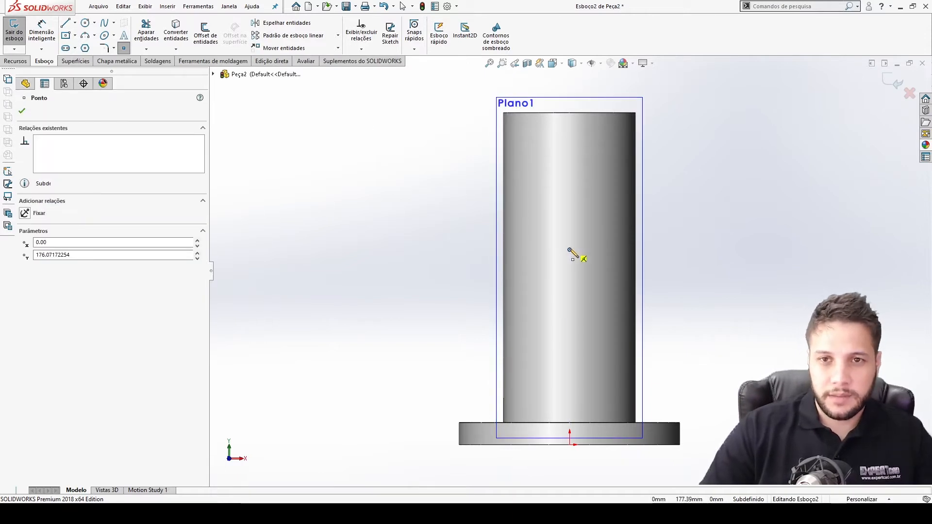
pyautogui.press('Escape')
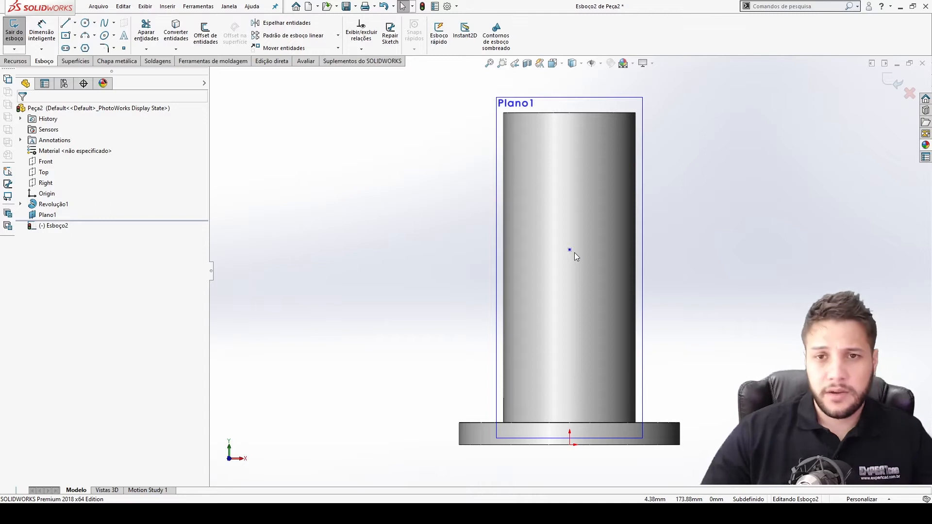
# Dimension the point 150 mm below the shaft's top edge.
pyautogui.press('d')
pyautogui.click(570, 250)
pyautogui.click(575, 114)
pyautogui.click(725, 209)
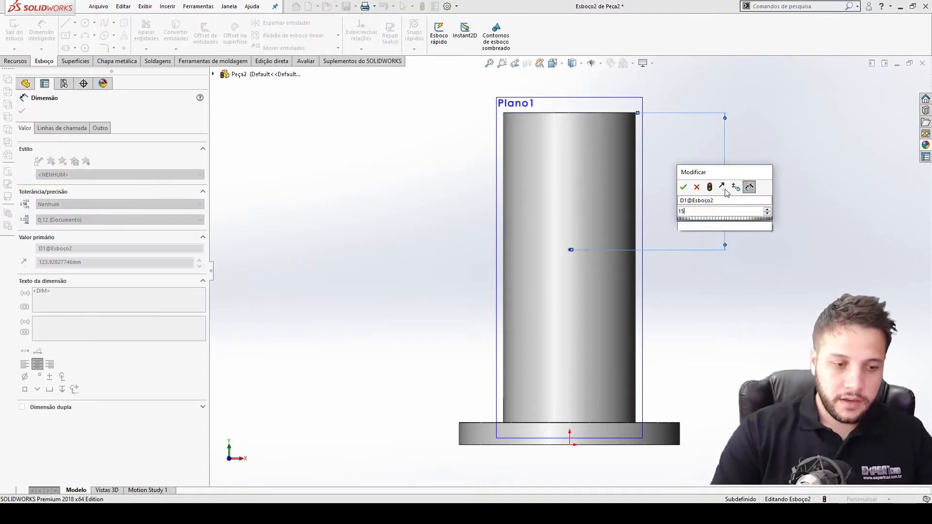
pyautogui.write('150')
pyautogui.press('Return')
pyautogui.click(762, 198)
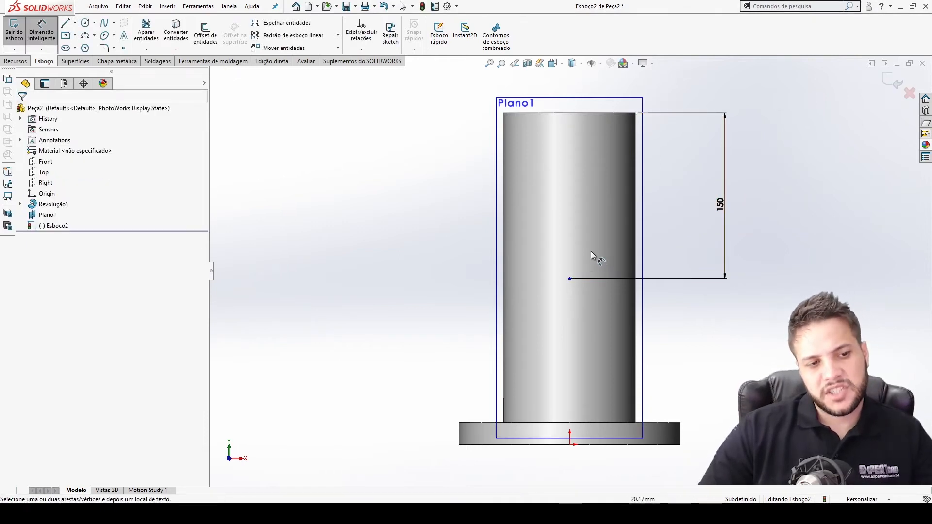
# Add a vertical relation between the point and the origin.
pyautogui.press('Escape')
pyautogui.click(569, 279)
pyautogui.keyDown('ctrl'); pyautogui.click(570, 444); pyautogui.keyUp('ctrl')
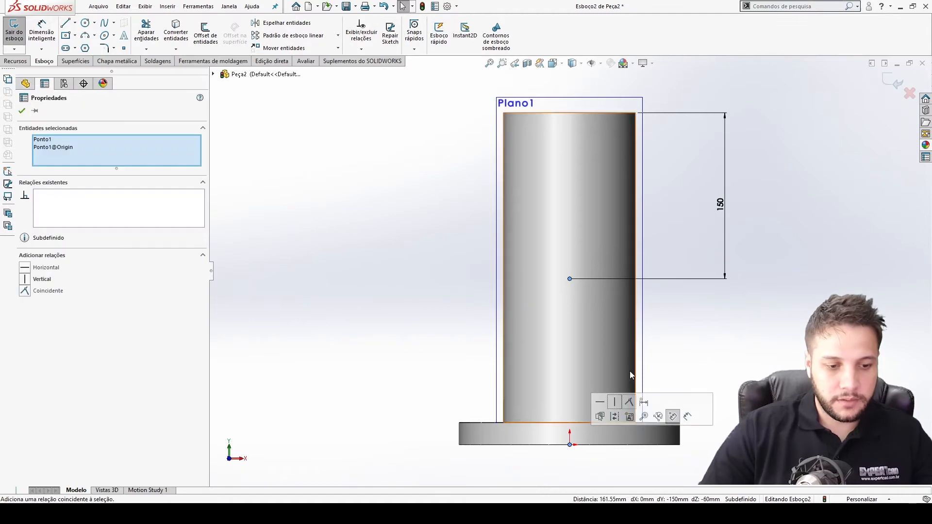
pyautogui.click(616, 402)
pyautogui.click(716, 365)
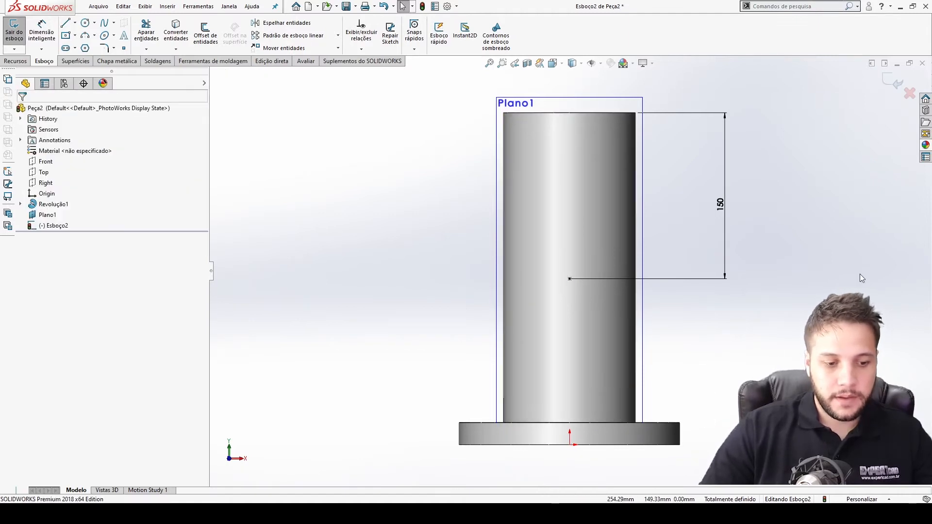
# Exit the sketch and create a plane through the sketched point, parallel to the Top plane.
pyautogui.click(888, 89)
pyautogui.scroll(3, 681, 348)
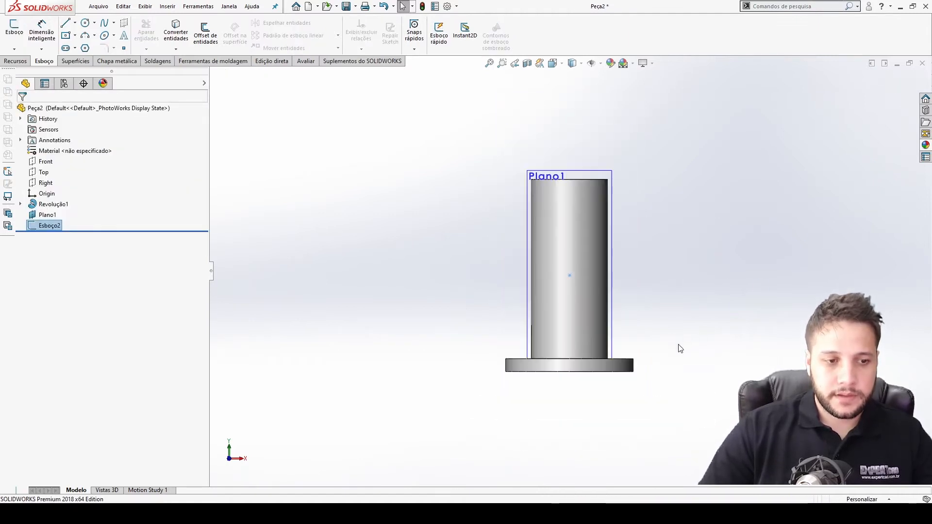
pyautogui.moveTo(571, 167); pyautogui.dragTo(569, 191, button='middle')
pyautogui.click(572, 289)
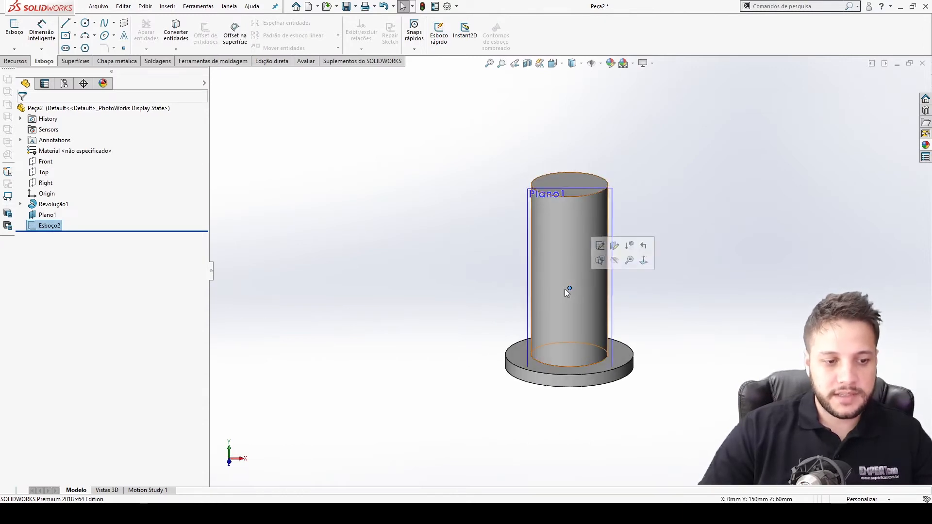
pyautogui.click(570, 288)
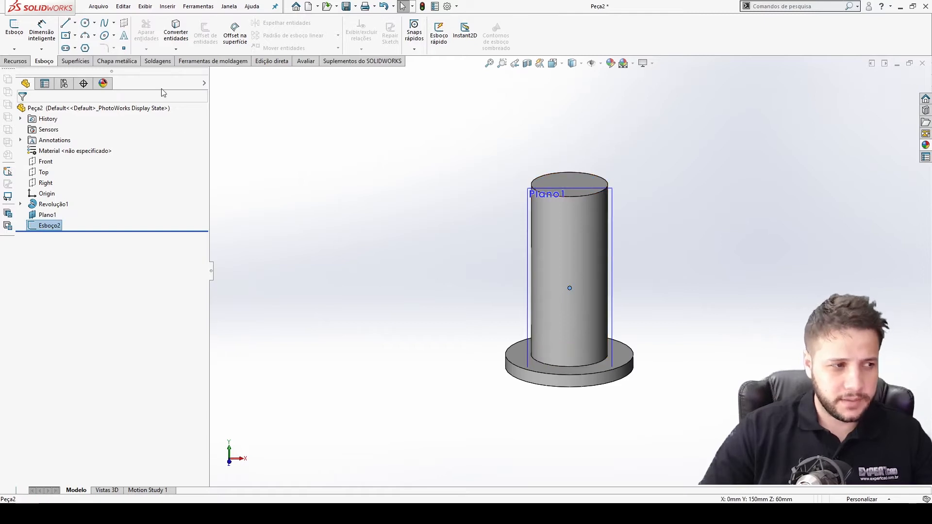
pyautogui.click(13, 61)
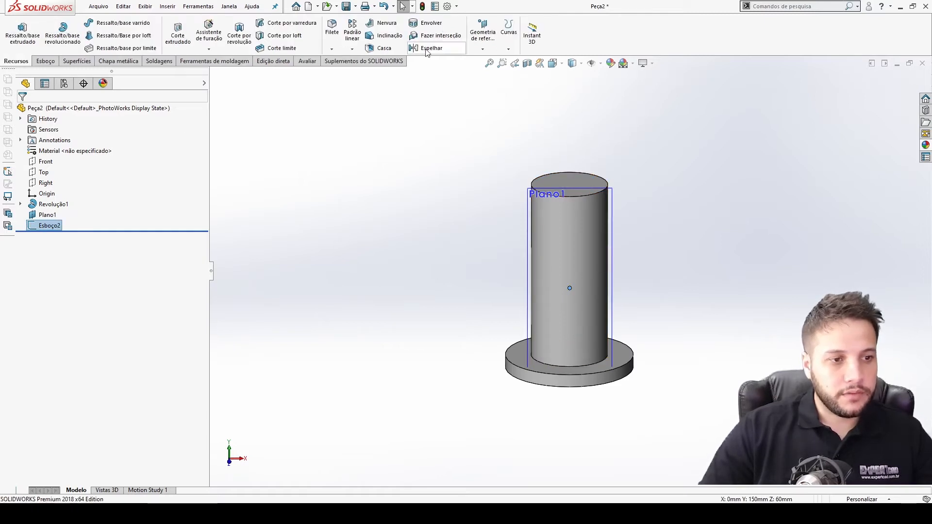
pyautogui.click(483, 35)
pyautogui.click(488, 60)
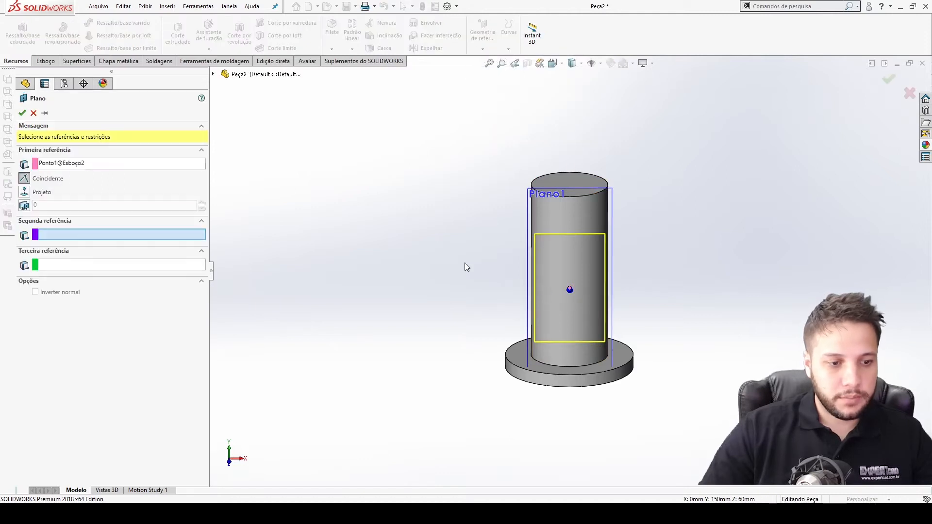
pyautogui.click(529, 201)
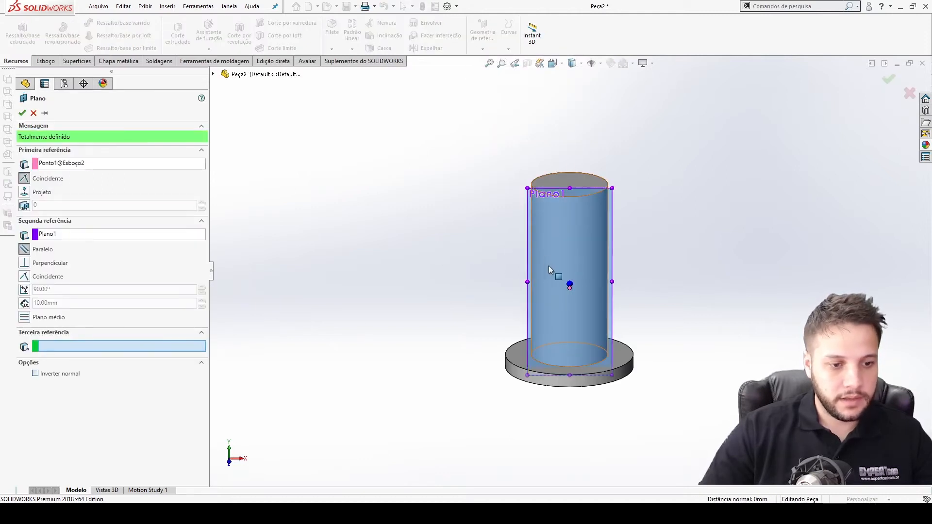
pyautogui.click(100, 235)
pyautogui.click(215, 73)
pyautogui.click(214, 74)
pyautogui.click(215, 74)
pyautogui.click(248, 138)
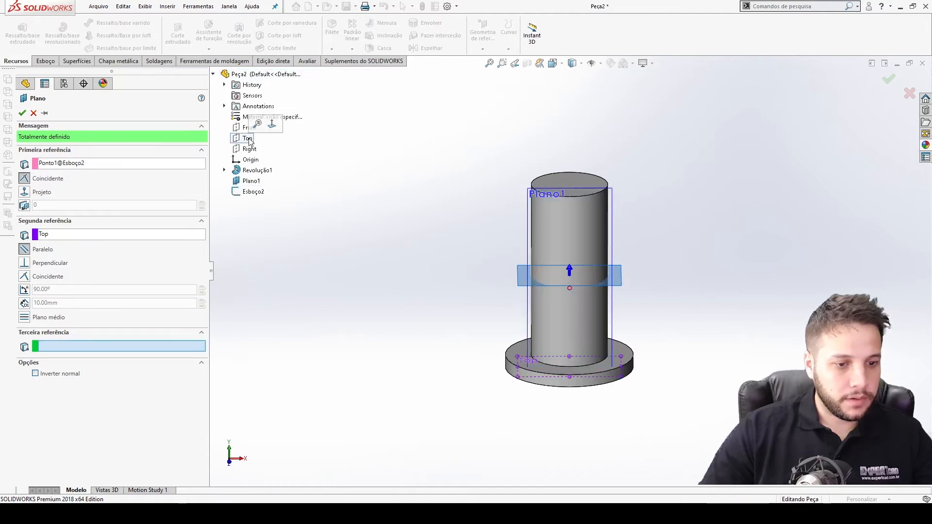
pyautogui.moveTo(478, 233); pyautogui.dragTo(505, 241, button='middle')
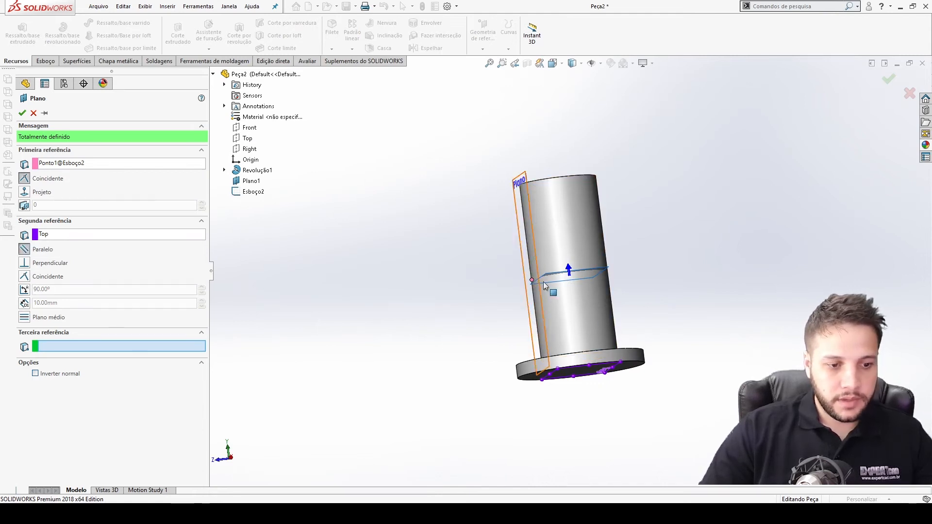
pyautogui.click(889, 78)
# Consult the reference photo of the shaft's angled cut.
pyautogui.hotkey('ctrl', '5')
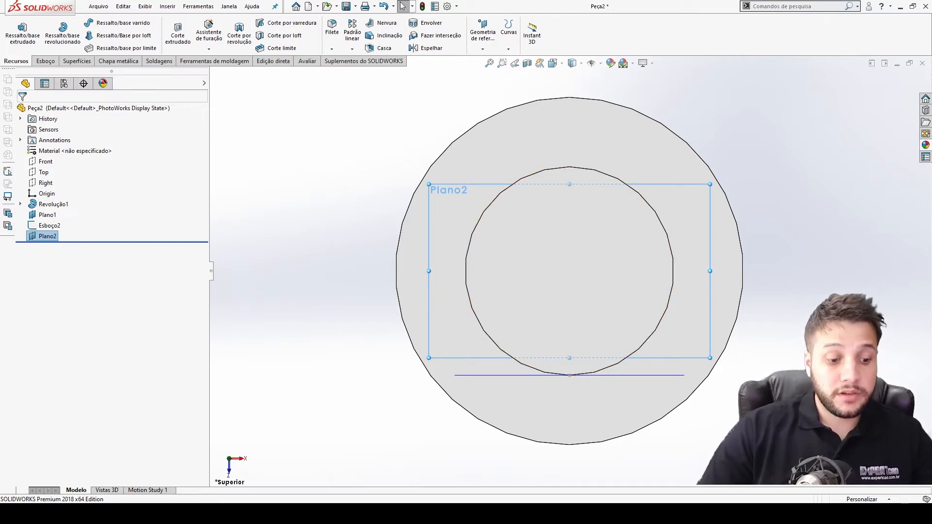
pyautogui.click(525, 513)
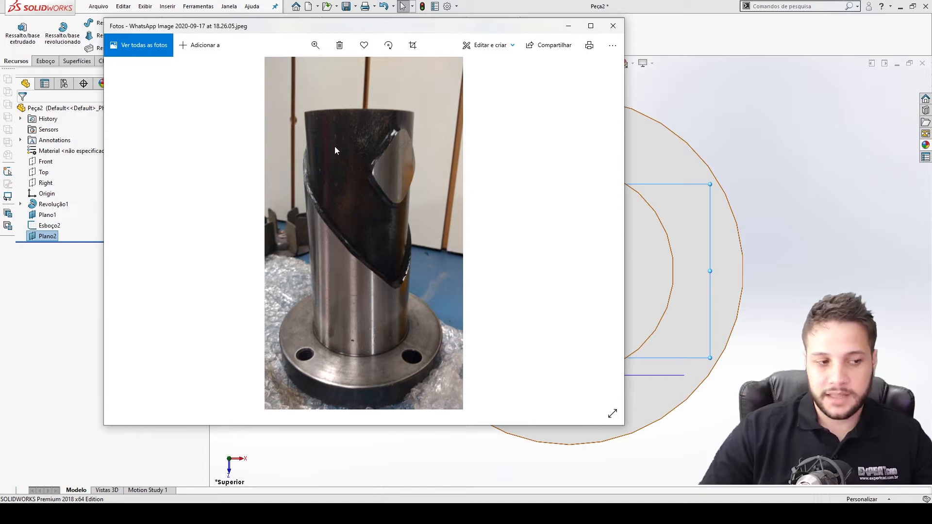
pyautogui.click(729, 301)
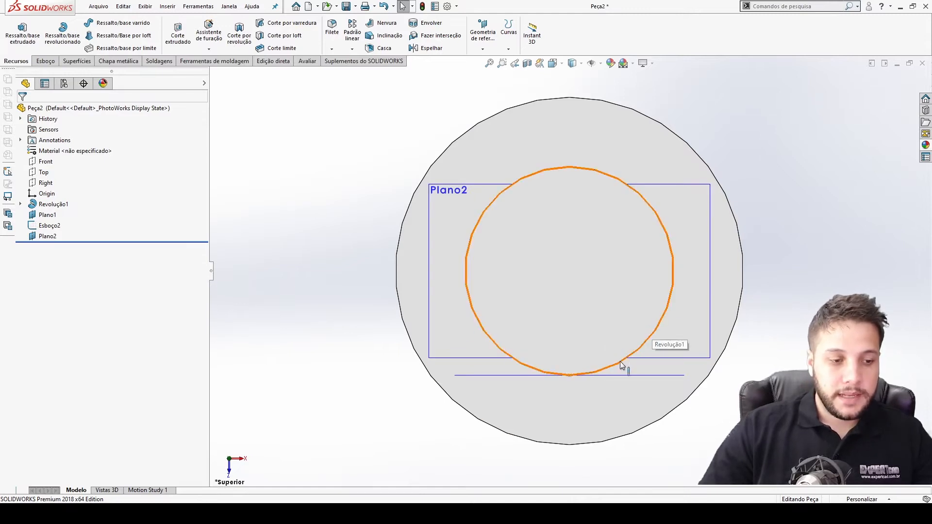
# Open a new sketch on the new plane and view it normal to the screen.
pyautogui.moveTo(441, 247); pyautogui.dragTo(447, 288, button='middle')
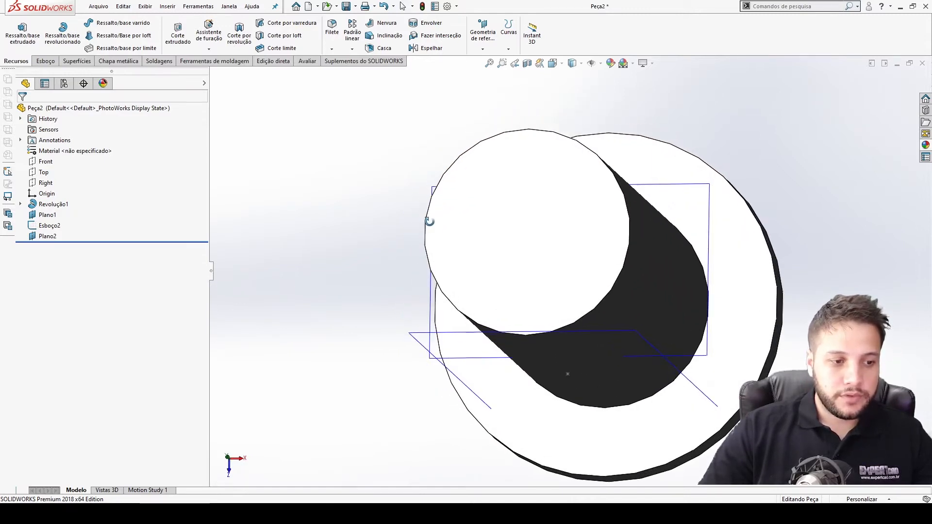
pyautogui.click(447, 289)
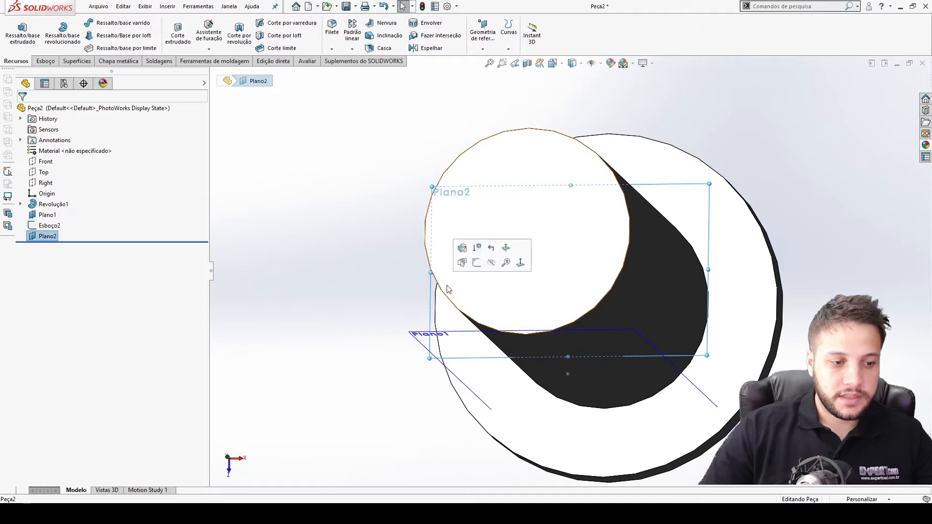
pyautogui.click(477, 263)
pyautogui.click(88, 23)
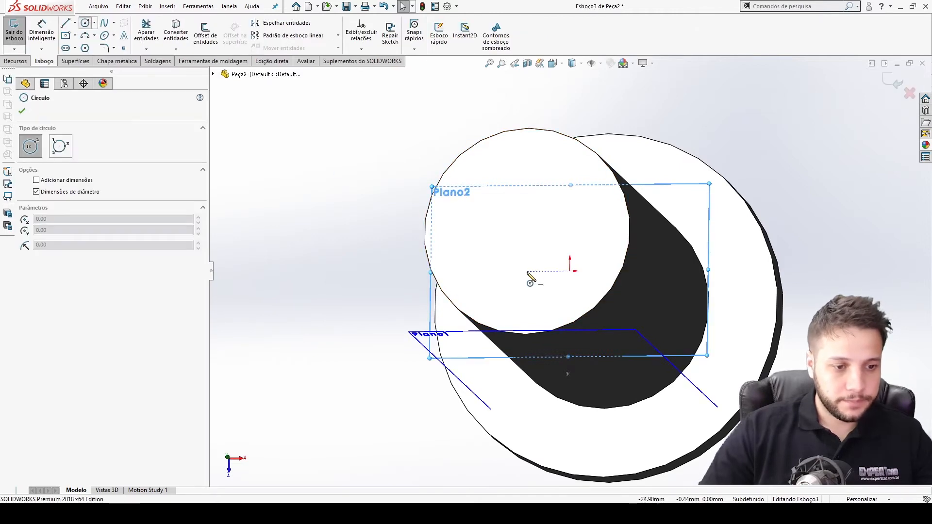
pyautogui.hotkey('ctrl', '8')
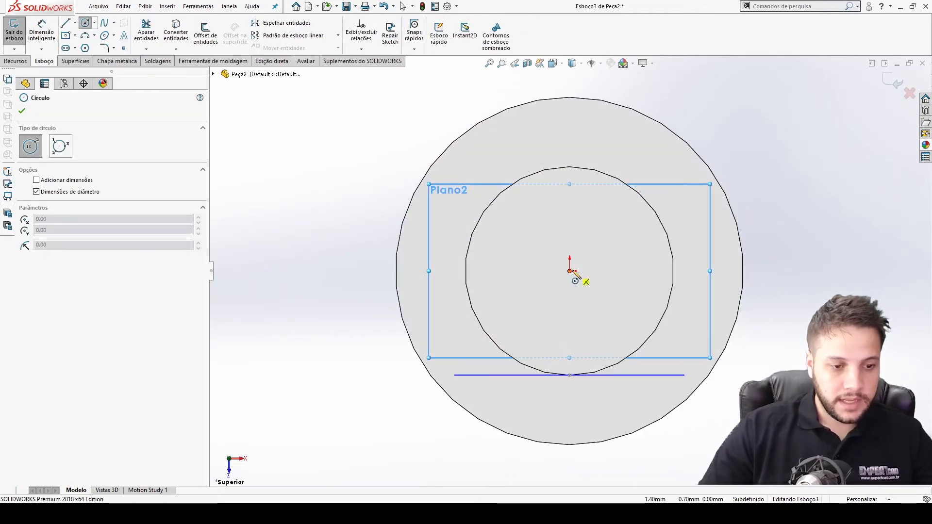
pyautogui.press('Escape')
pyautogui.press('Escape')
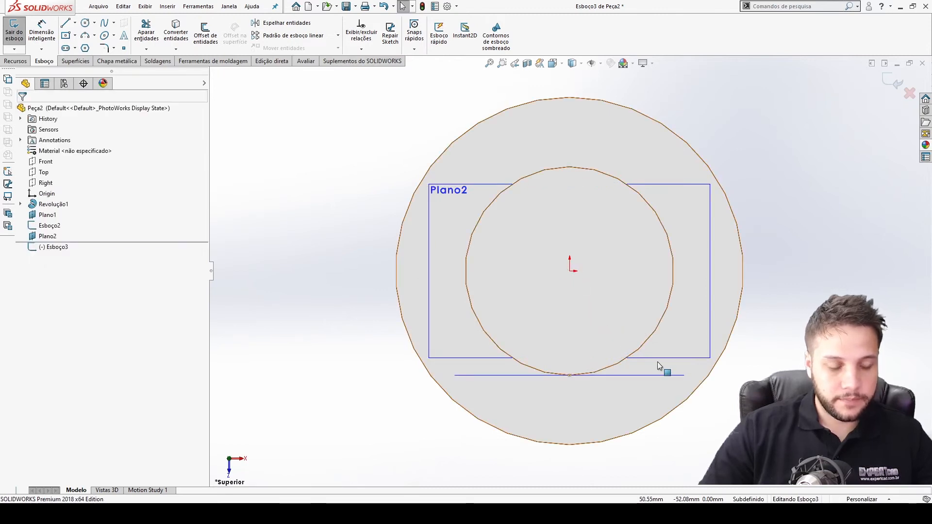
# Sketch a circle centered at the origin, about 76 mm in diameter.
pyautogui.click(85, 23)
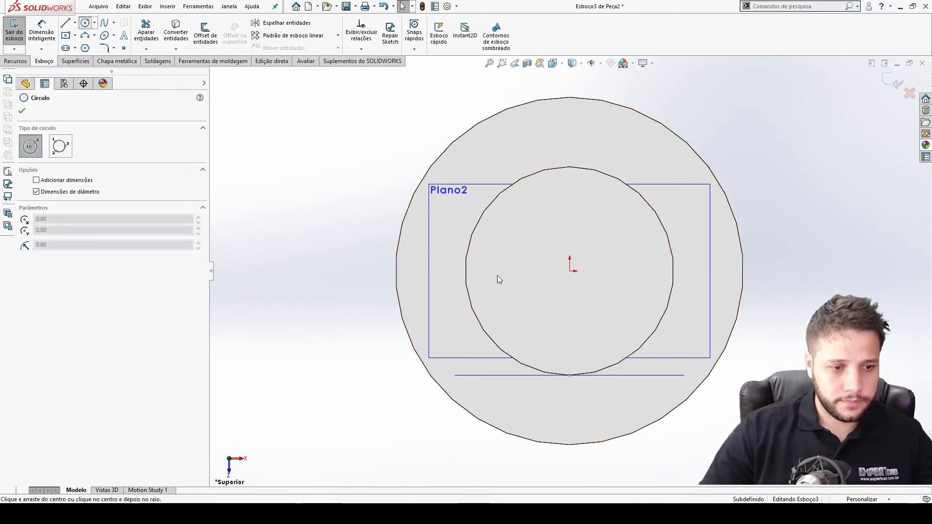
pyautogui.click(570, 270)
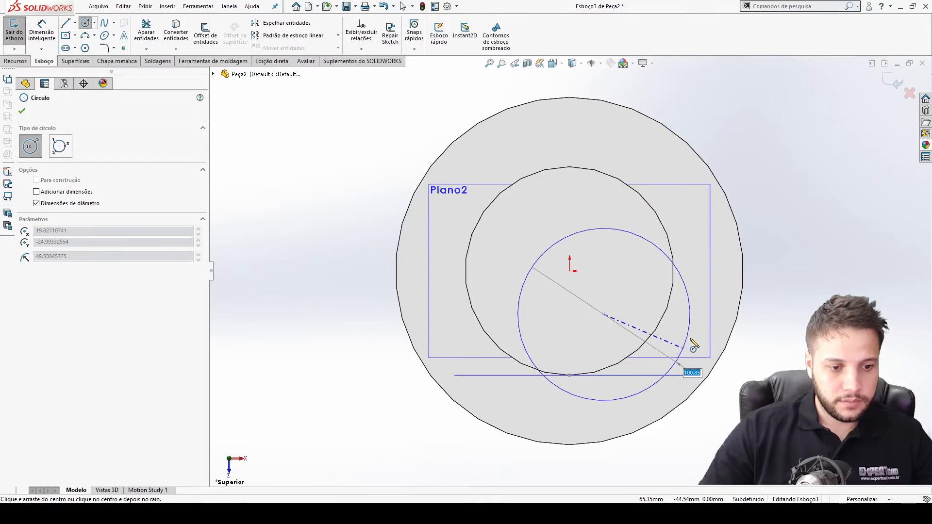
pyautogui.click(661, 321)
pyautogui.press('Escape')
pyautogui.moveTo(669, 257); pyautogui.dragTo(634, 259)
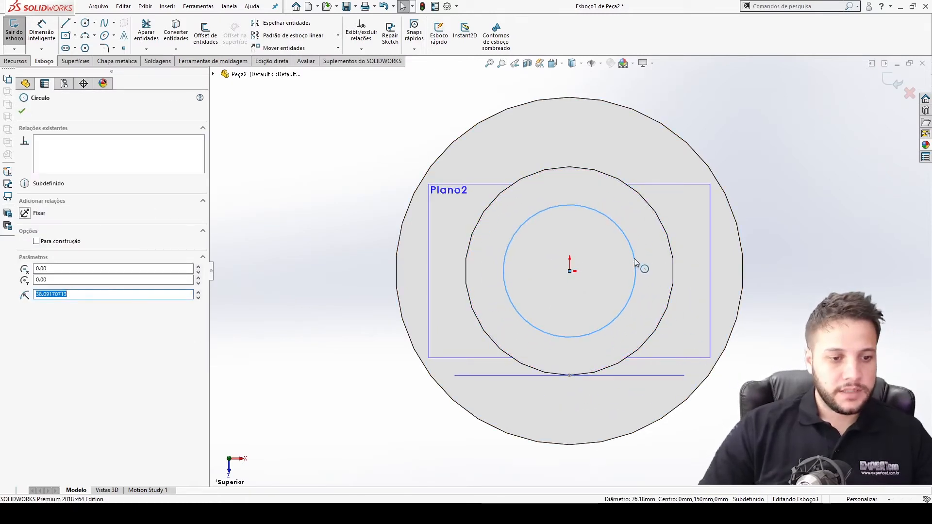
pyautogui.click(607, 302)
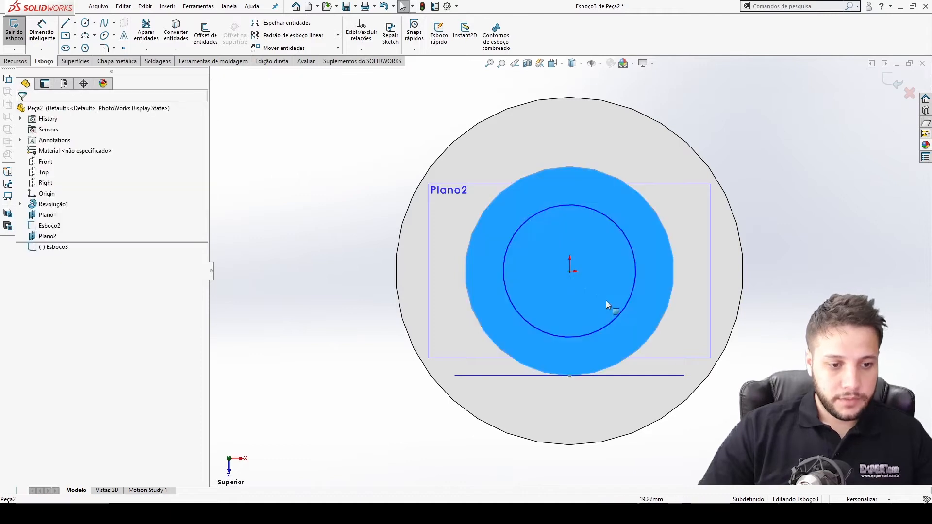
pyautogui.click(777, 344)
# Dimension the circle's diameter to 120 mm.
pyautogui.moveTo(636, 298); pyautogui.dragTo(637, 279, button='right')
pyautogui.click(637, 280)
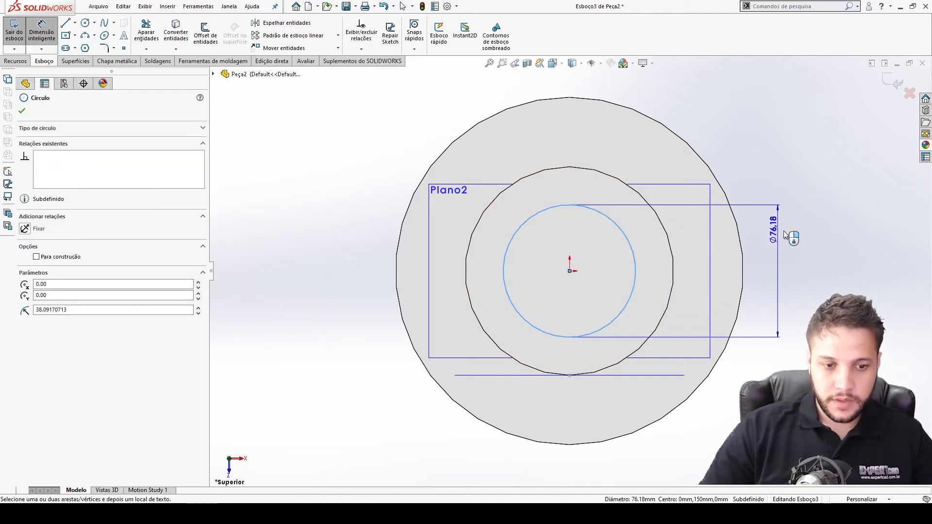
pyautogui.click(804, 233)
pyautogui.write('120')
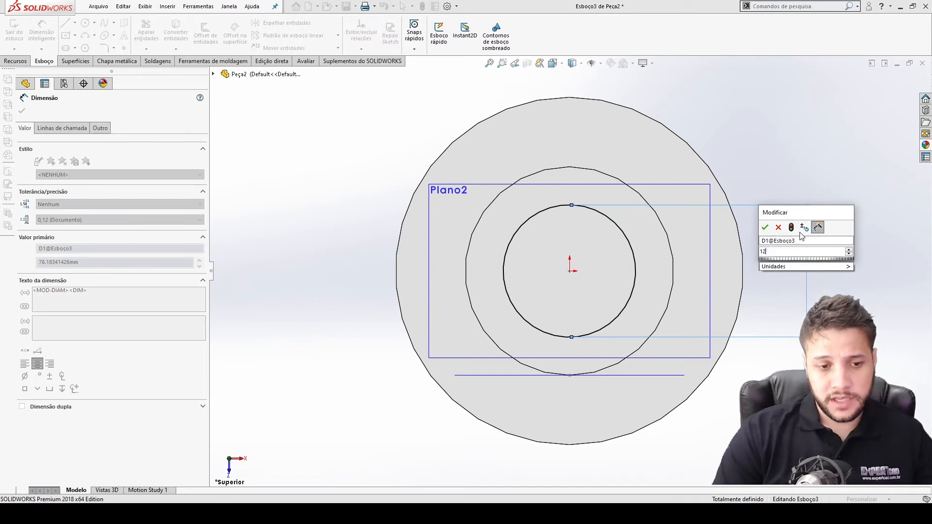
pyautogui.press('Return')
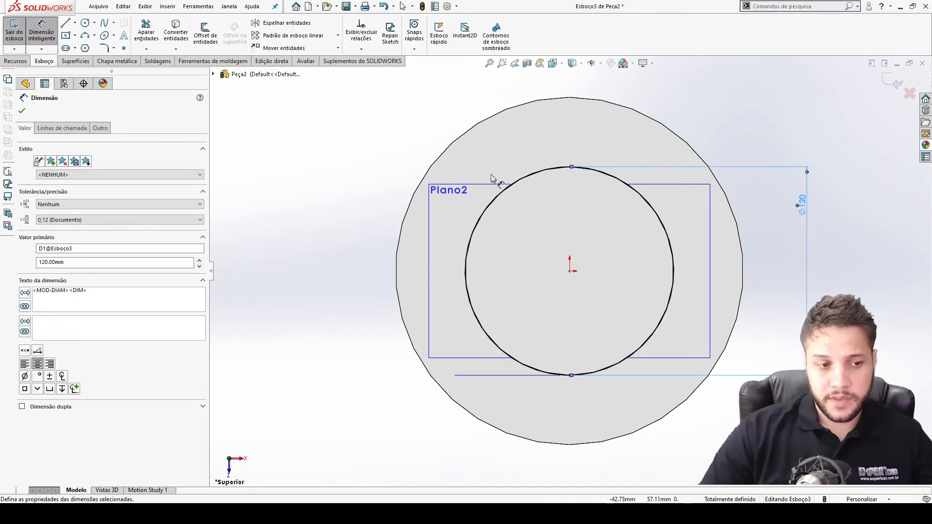
# Delete the diameter dimension and make the circle coradial with the shaft's outer edge.
pyautogui.moveTo(803, 210); pyautogui.dragTo(710, 252)
pyautogui.press('Delete')
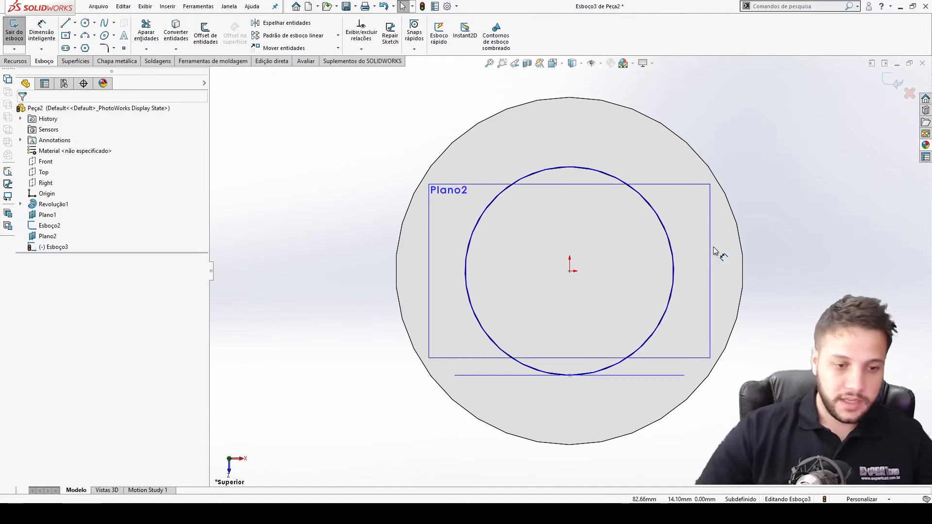
pyautogui.click(659, 220)
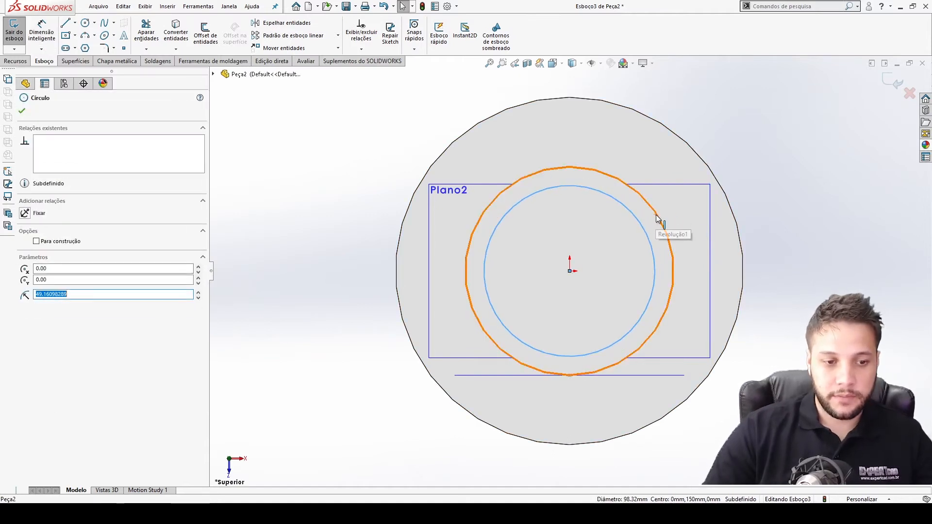
pyautogui.keyDown('ctrl'); pyautogui.click(657, 214); pyautogui.keyUp('ctrl')
pyautogui.click(685, 172)
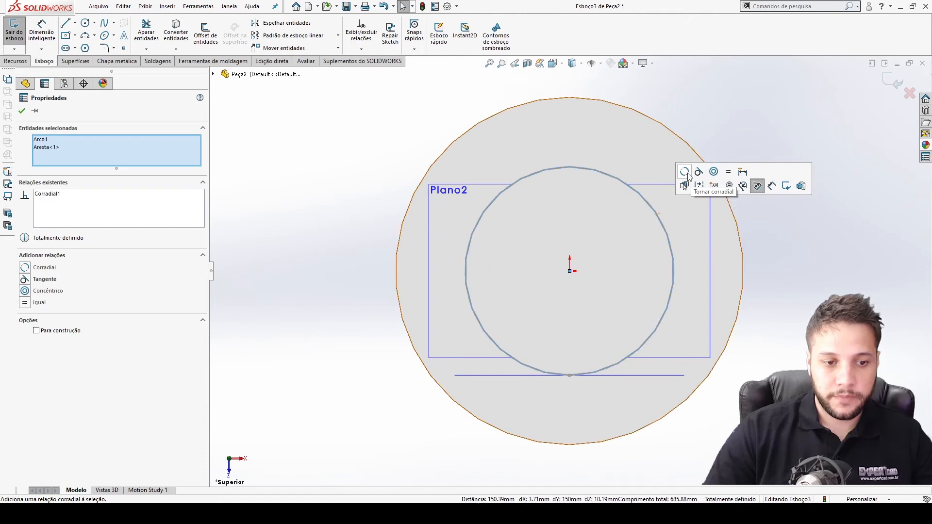
# Apply the coradial relation, exit the sketch and return to an isometric view of the part.
pyautogui.click(843, 249)
pyautogui.hotkey('ctrl', 'b')
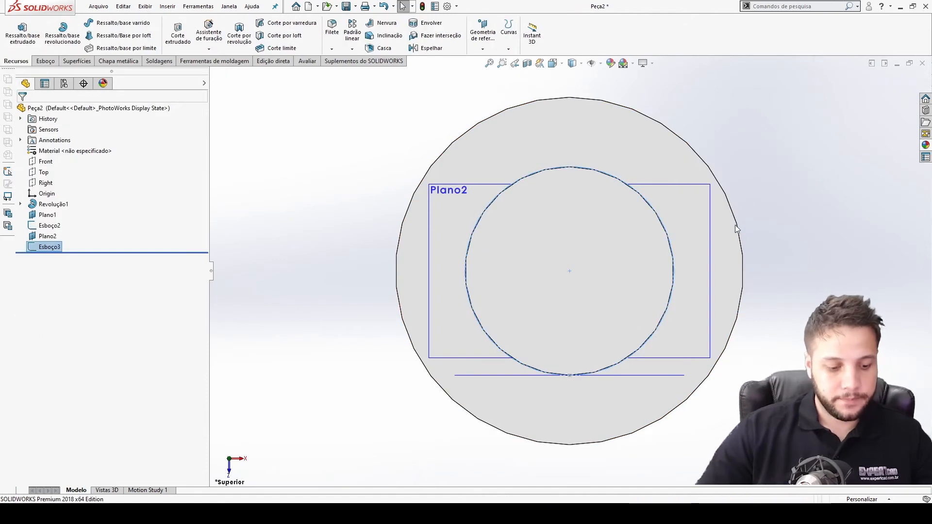
pyautogui.hotkey('ctrl', '7')
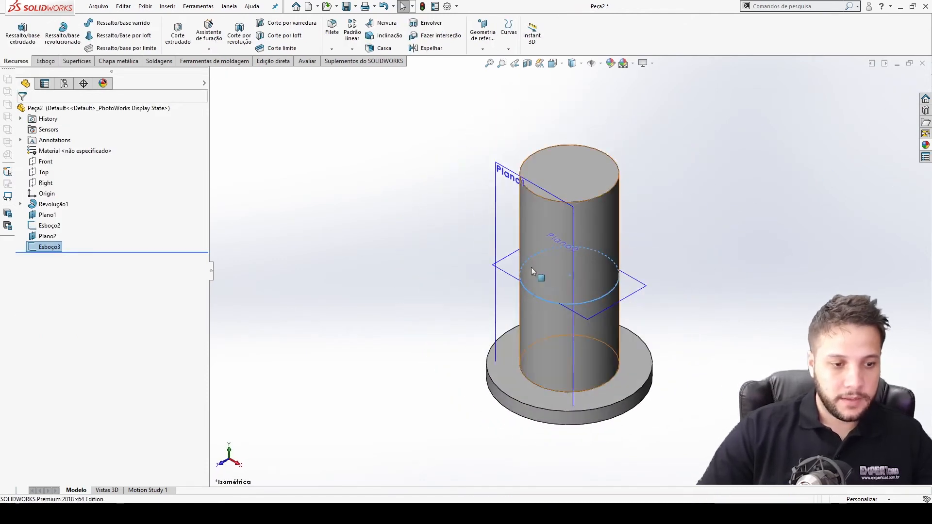
pyautogui.click(561, 109)
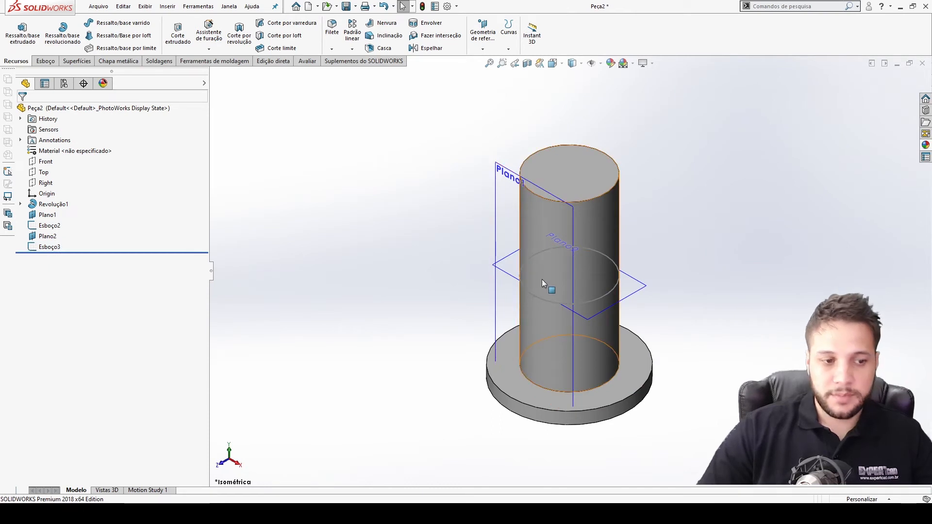
# Start a helix on the new circle sketch, defined by height and revolution.
pyautogui.click(509, 34)
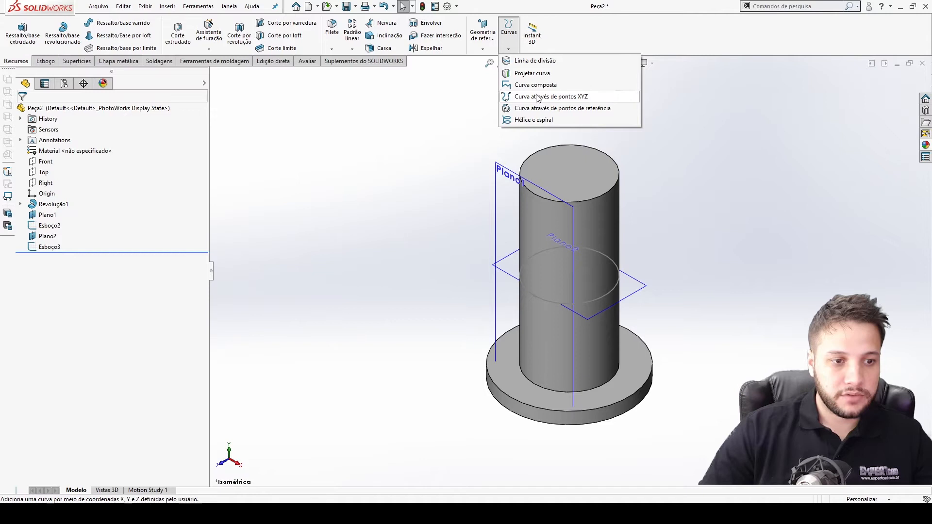
pyautogui.click(533, 120)
pyautogui.click(535, 298)
pyautogui.moveTo(463, 249); pyautogui.dragTo(477, 183, button='middle')
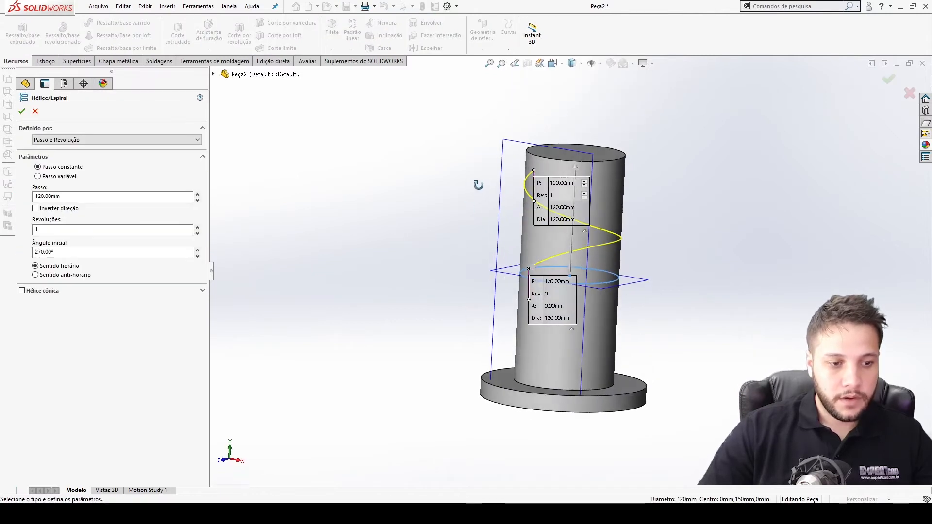
pyautogui.click(74, 140)
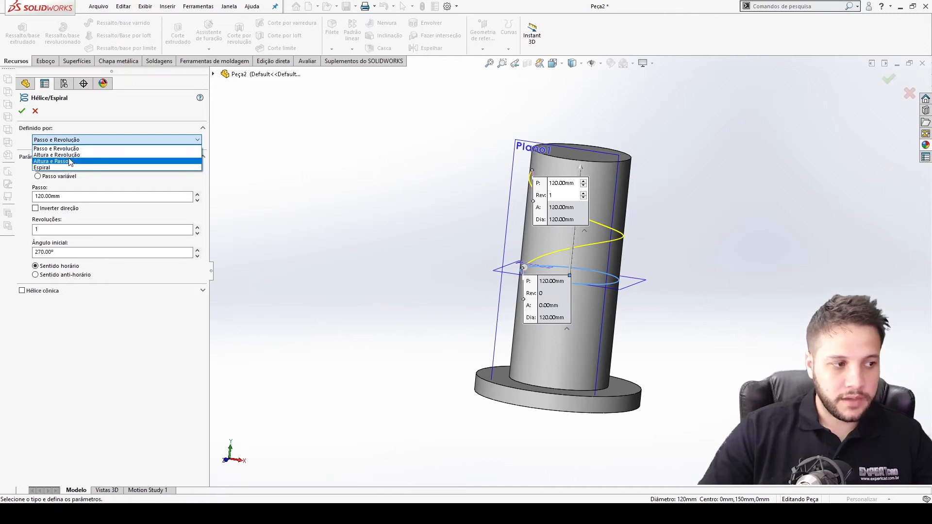
pyautogui.click(72, 155)
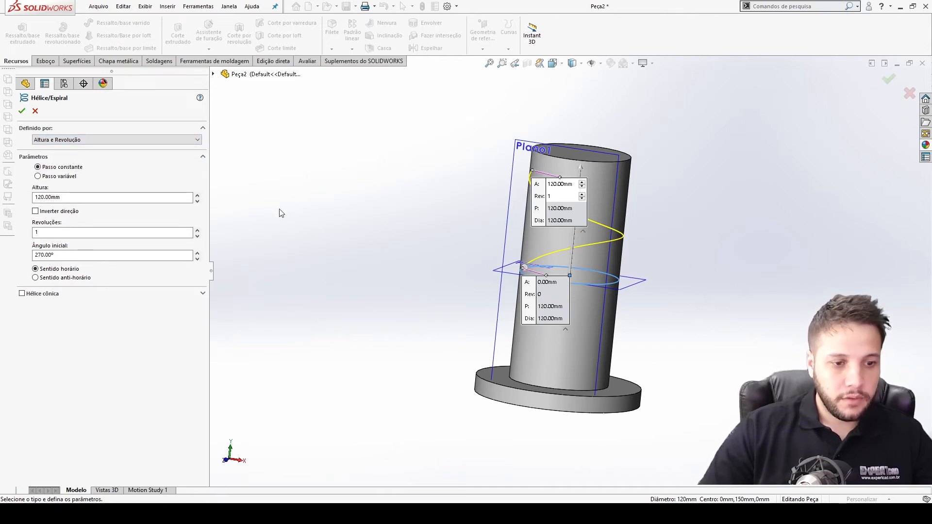
# Set the helix to 0.5 revolutions, a 0° start angle and 150 mm height, and confirm it.
pyautogui.click(109, 232)
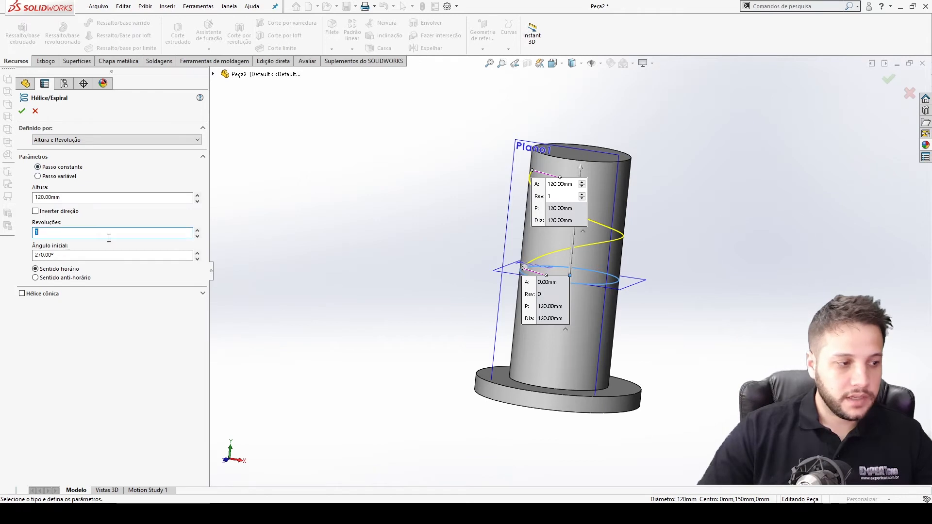
pyautogui.write('0,5')
pyautogui.moveTo(660, 272); pyautogui.dragTo(413, 280, button='middle')
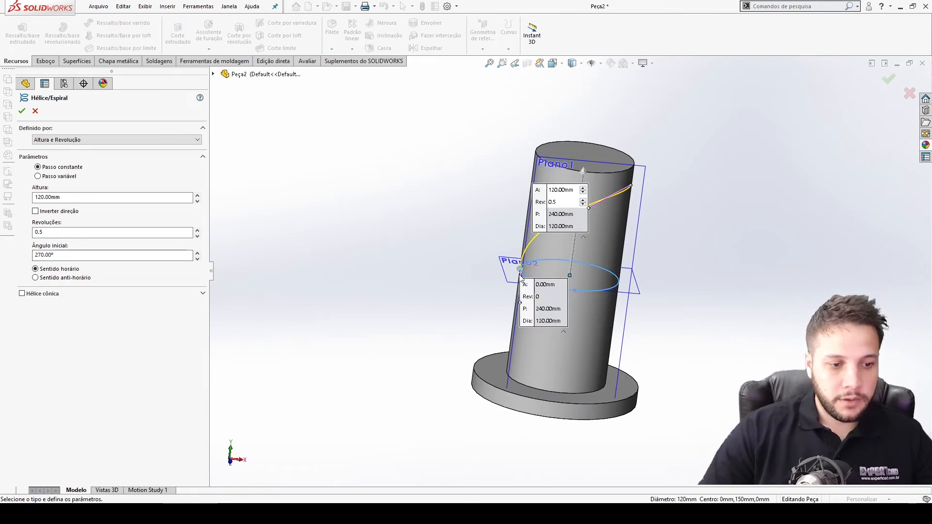
pyautogui.doubleClick(105, 256)
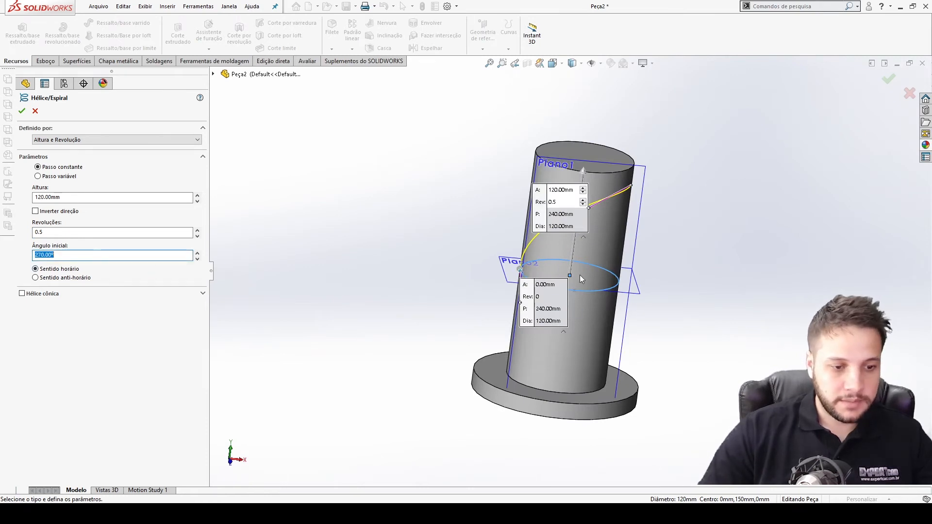
pyautogui.write('0')
pyautogui.press('Return')
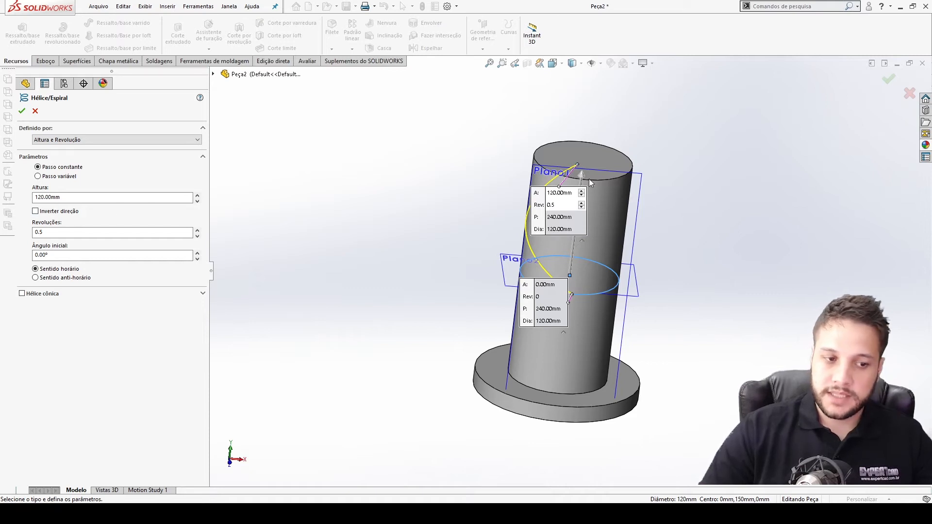
pyautogui.click(79, 198)
pyautogui.write('50')
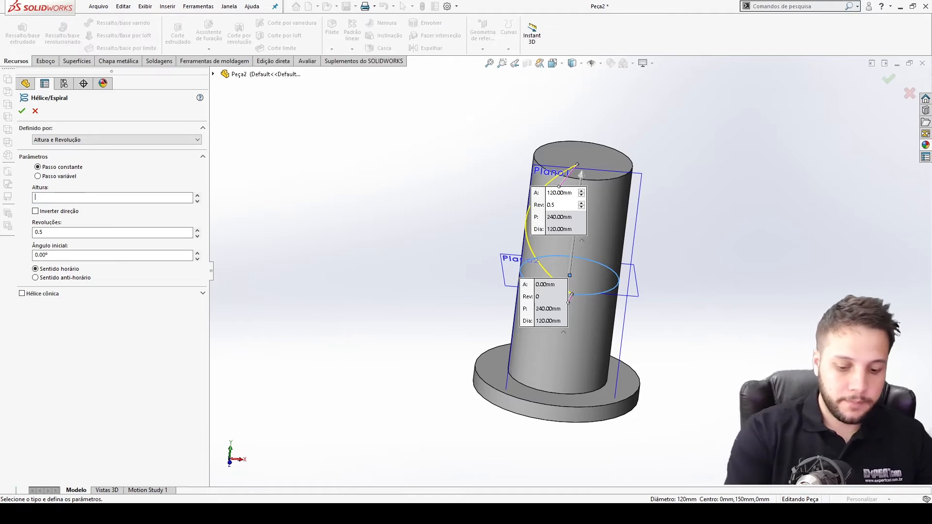
pyautogui.press('Return')
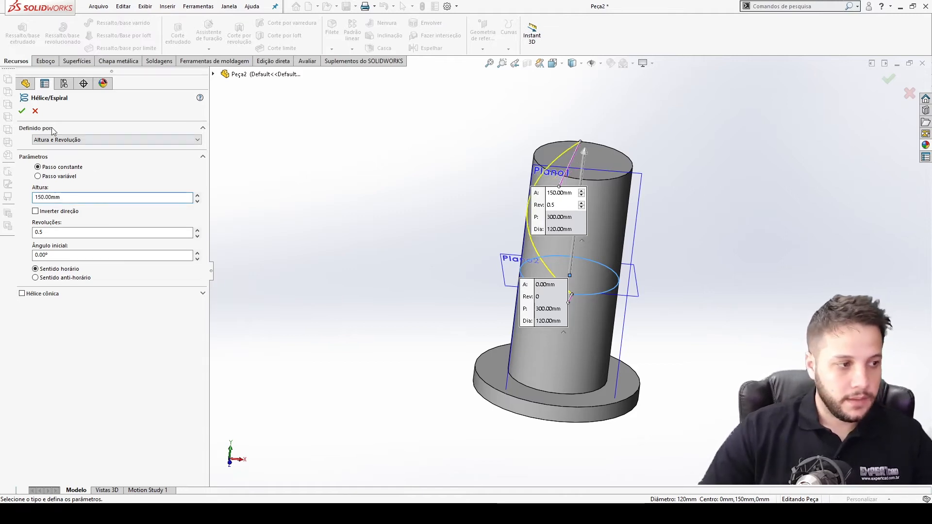
pyautogui.click(21, 111)
# Examine the reference photo of the shaft and compare its angled cut with the helix on the model.
pyautogui.moveTo(626, 311); pyautogui.dragTo(559, 245, button='middle')
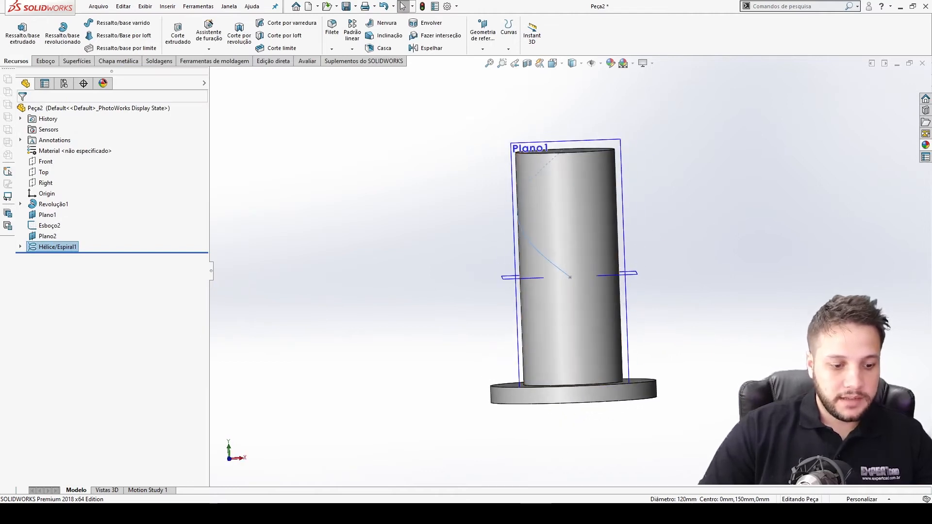
pyautogui.click(509, 514)
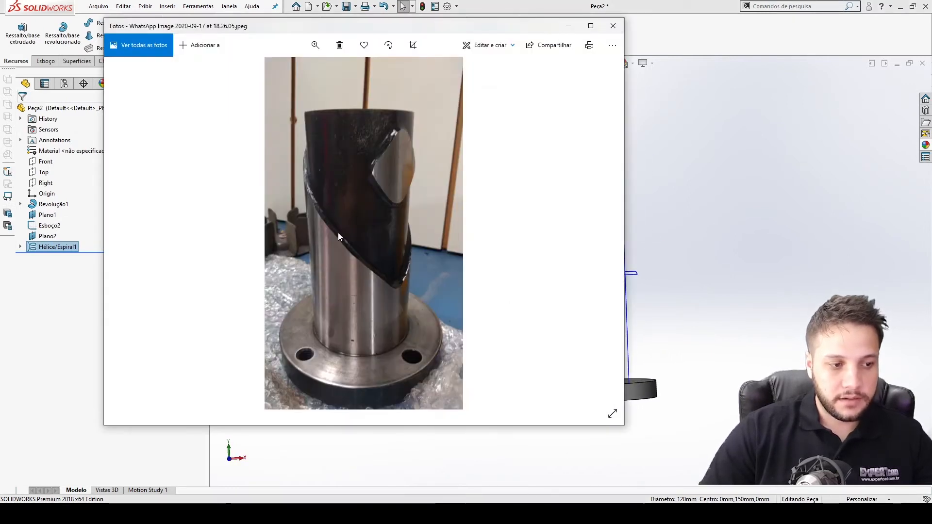
pyautogui.click(755, 304)
pyautogui.moveTo(607, 270)
pyautogui.mouseDown(button='middle')
pyautogui.moveTo(584, 265)
pyautogui.moveTo(595, 276)
pyautogui.mouseUp(button='middle')
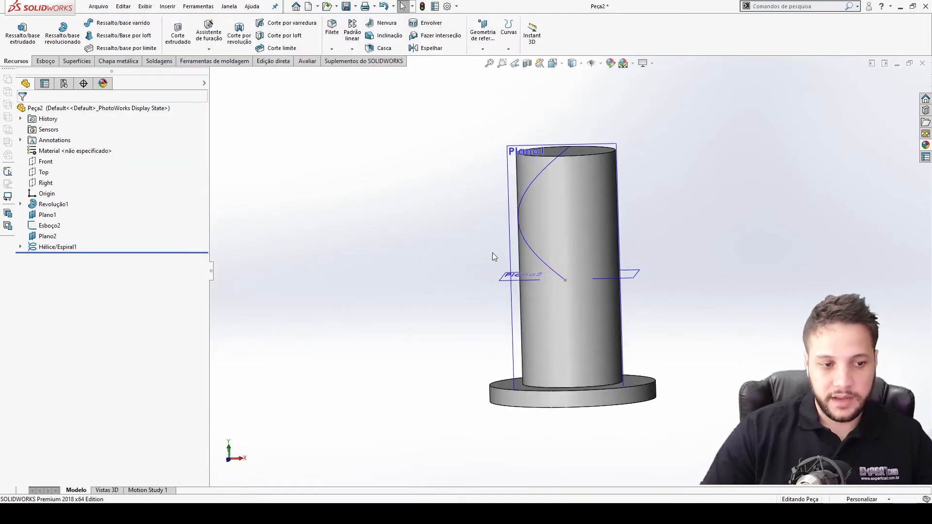
pyautogui.scroll(-4, 554, 255)
pyautogui.scroll(3, 603, 221)
pyautogui.moveTo(575, 218); pyautogui.dragTo(596, 239, button='middle')
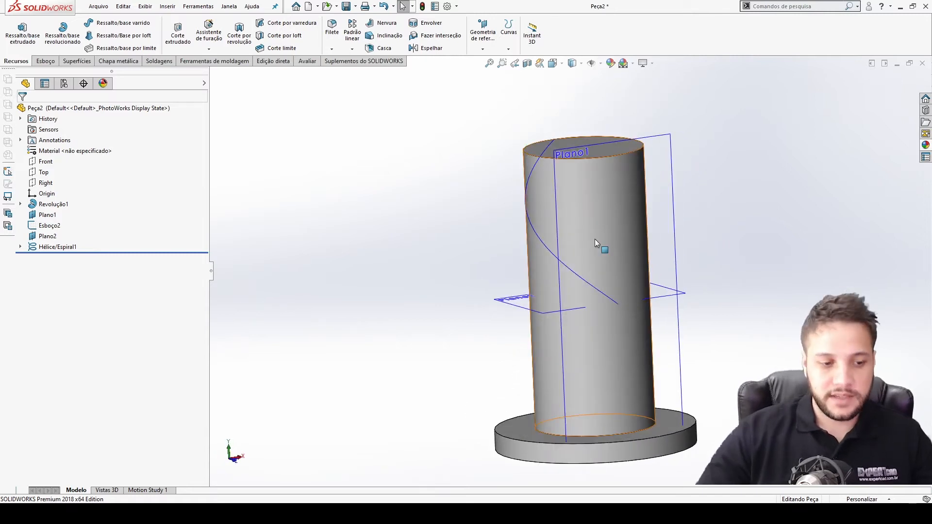
pyautogui.moveTo(595, 239); pyautogui.dragTo(574, 249, button='middle')
pyautogui.click(570, 292)
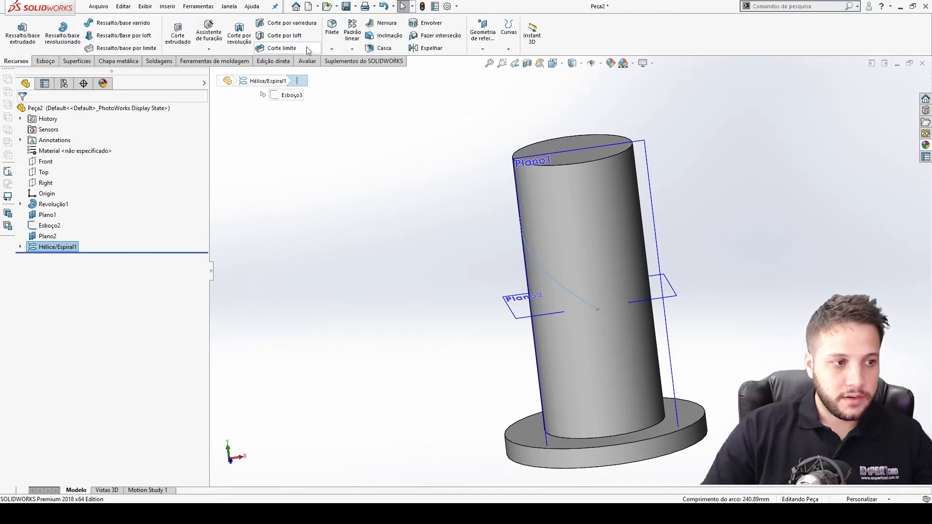
pyautogui.click(352, 49)
pyautogui.click(369, 86)
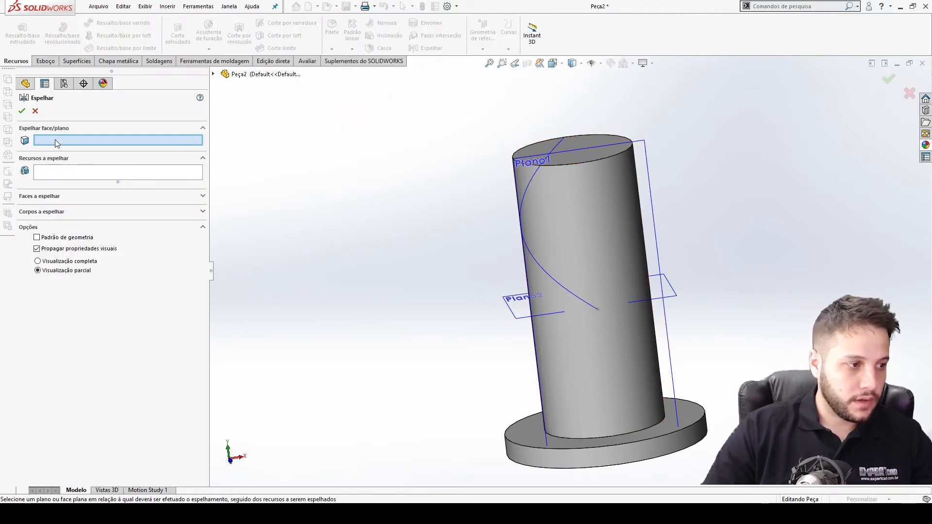
pyautogui.click(214, 74)
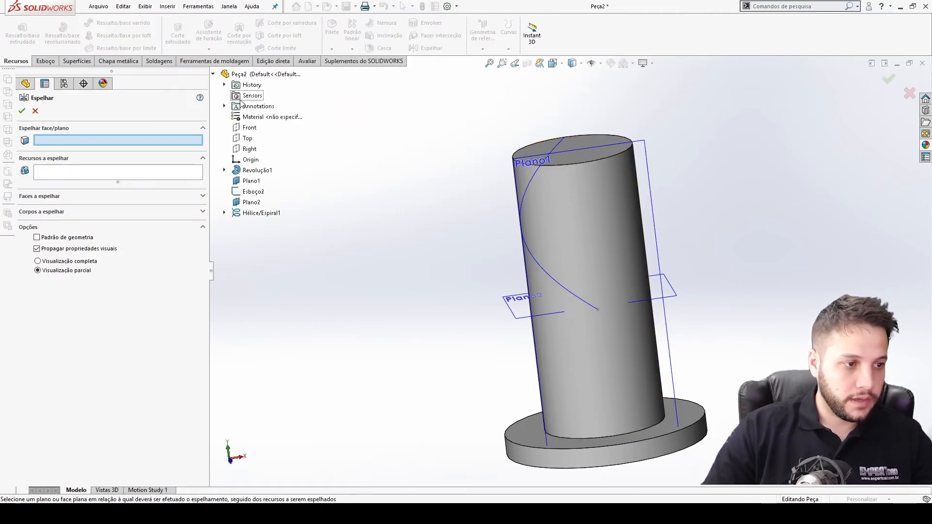
pyautogui.click(250, 149)
pyautogui.moveTo(607, 421); pyautogui.dragTo(624, 406, button='middle')
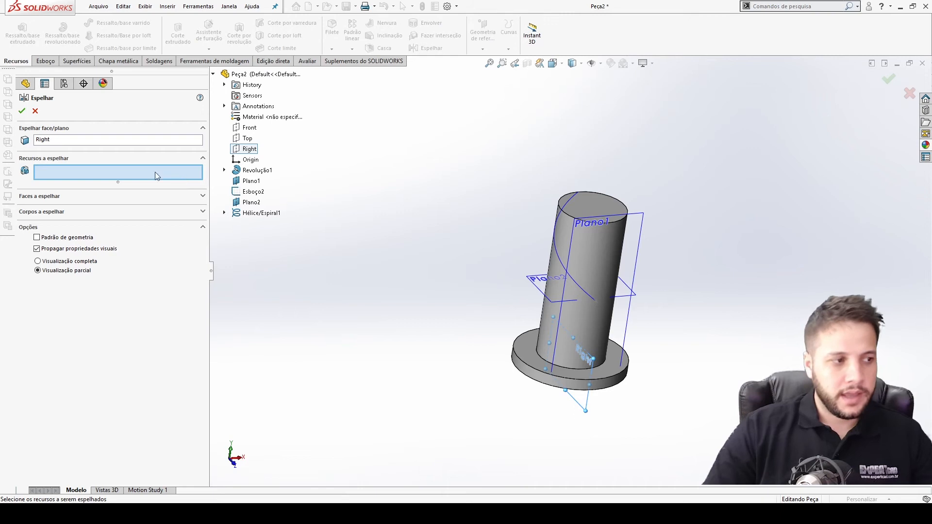
pyautogui.click(35, 112)
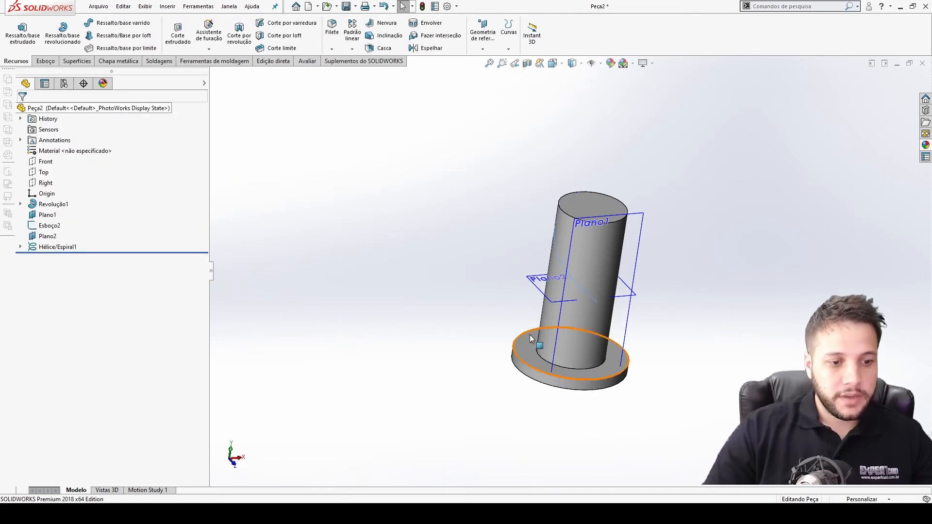
# Open a 3D sketch and convert the helix into sketch geometry.
pyautogui.scroll(-3, 601, 266)
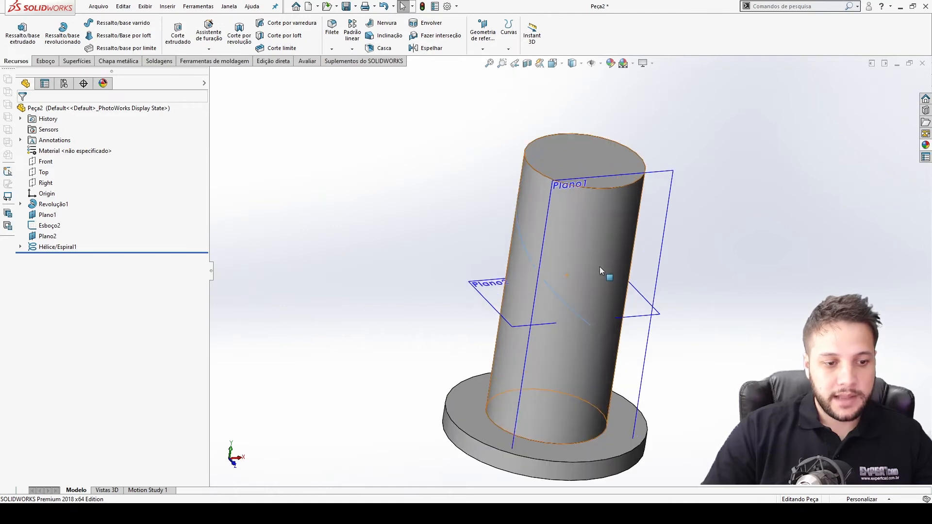
pyautogui.moveTo(599, 266); pyautogui.dragTo(568, 293, button='middle')
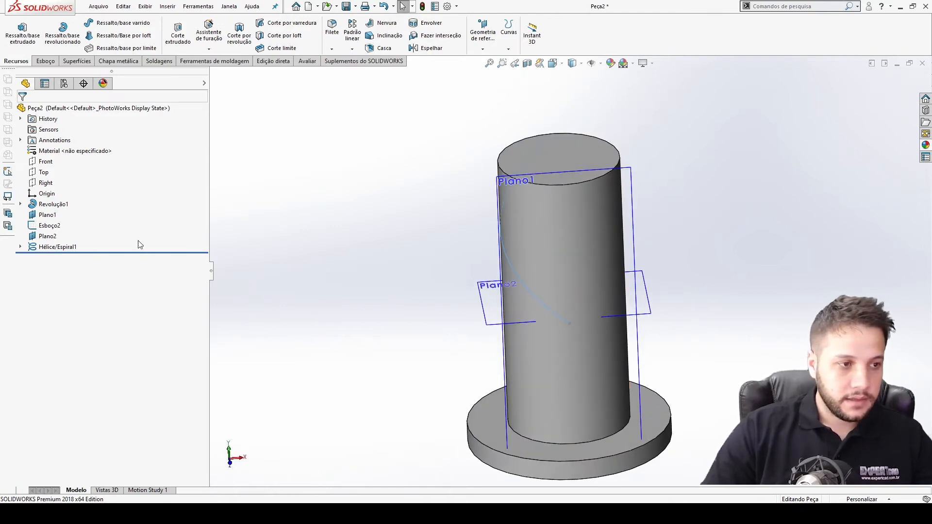
pyautogui.click(45, 60)
pyautogui.click(14, 49)
pyautogui.click(25, 74)
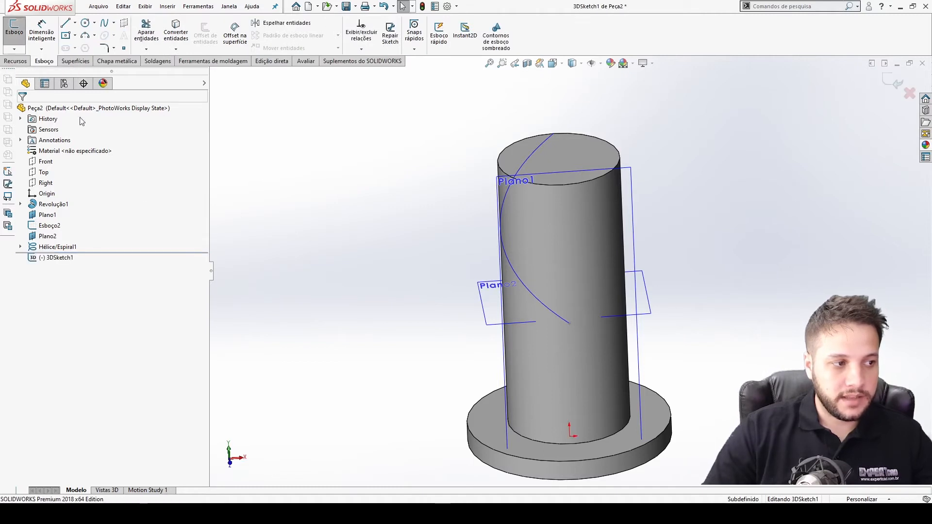
pyautogui.click(529, 288)
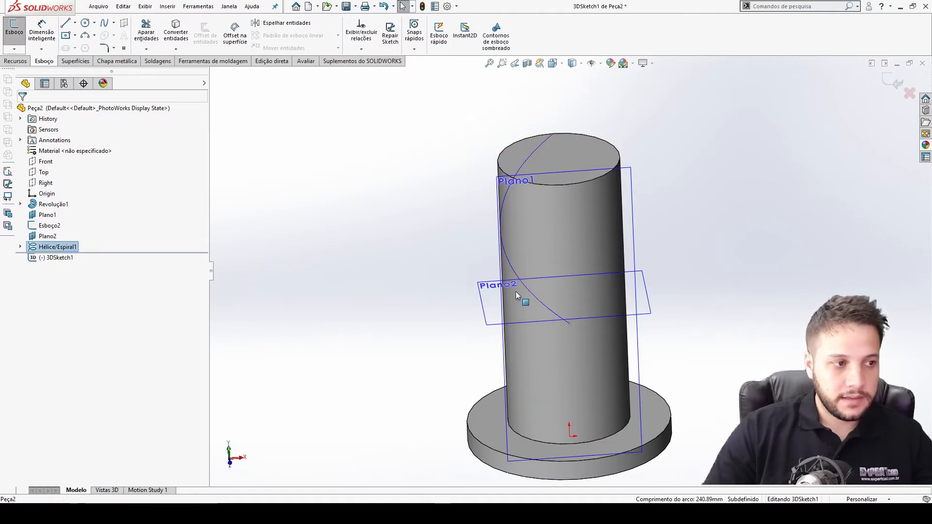
pyautogui.click(177, 38)
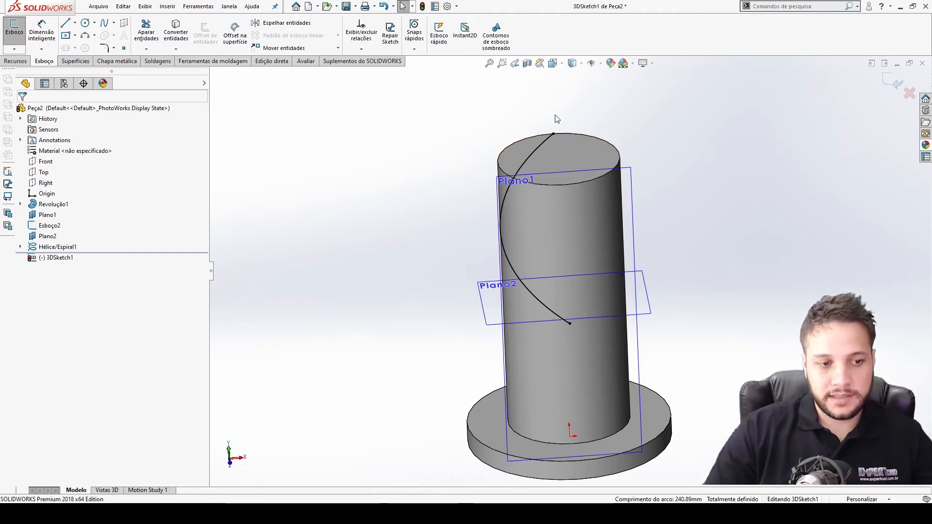
# Mirror the converted helix spline about the Right plane inside the 3D sketch.
pyautogui.hotkey('ctrl', '5')
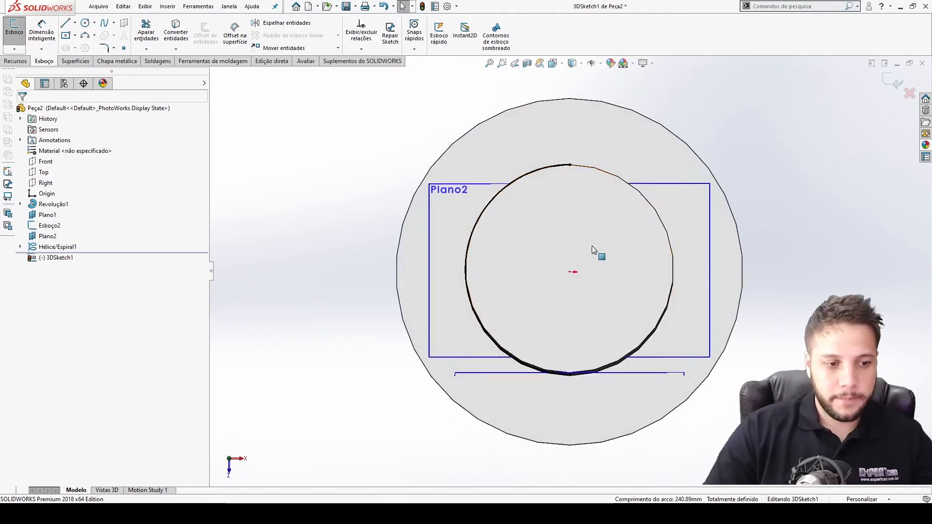
pyautogui.moveTo(568, 234); pyautogui.dragTo(656, 215, button='middle')
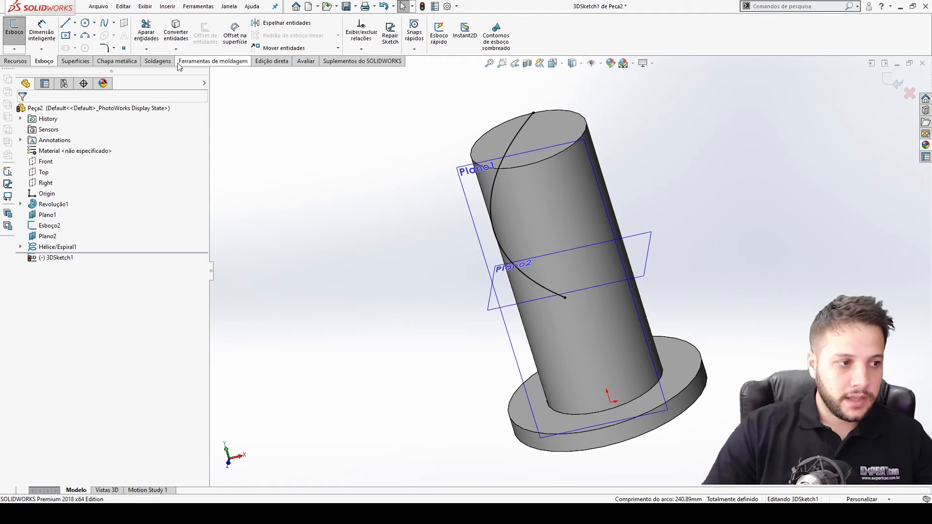
pyautogui.click(286, 23)
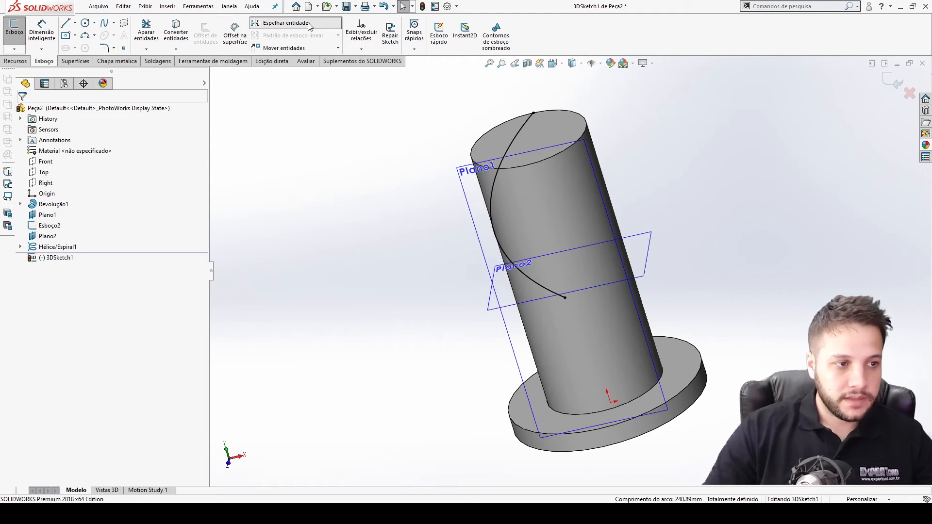
pyautogui.click(491, 202)
pyautogui.click(80, 225)
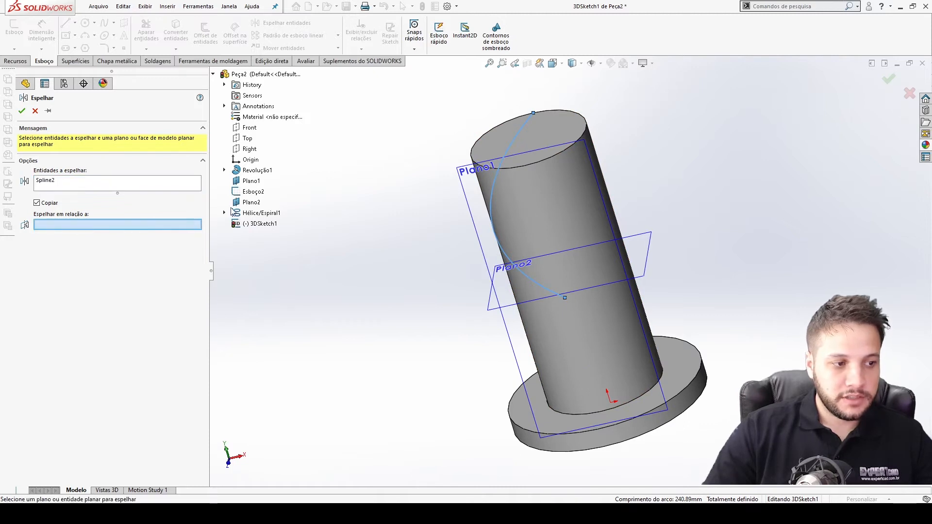
pyautogui.click(250, 149)
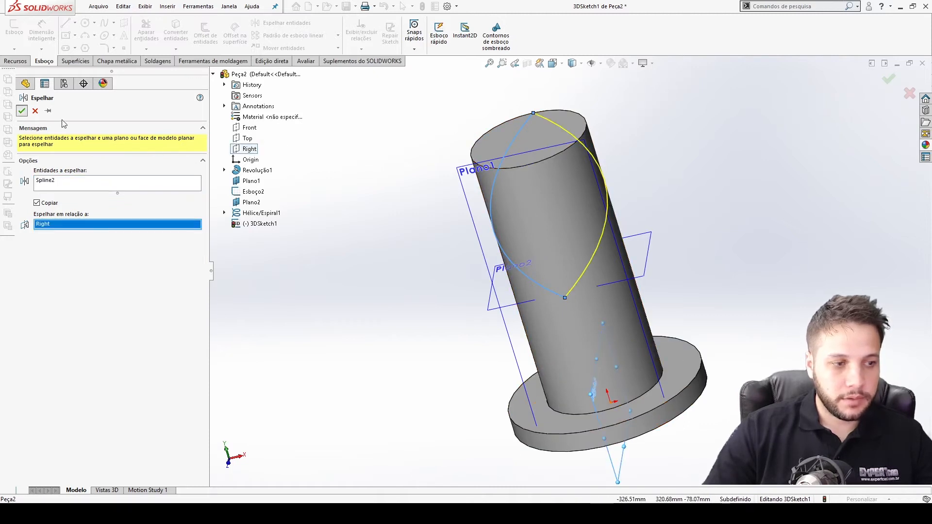
pyautogui.click(22, 111)
pyautogui.moveTo(513, 246); pyautogui.dragTo(555, 279, button='middle')
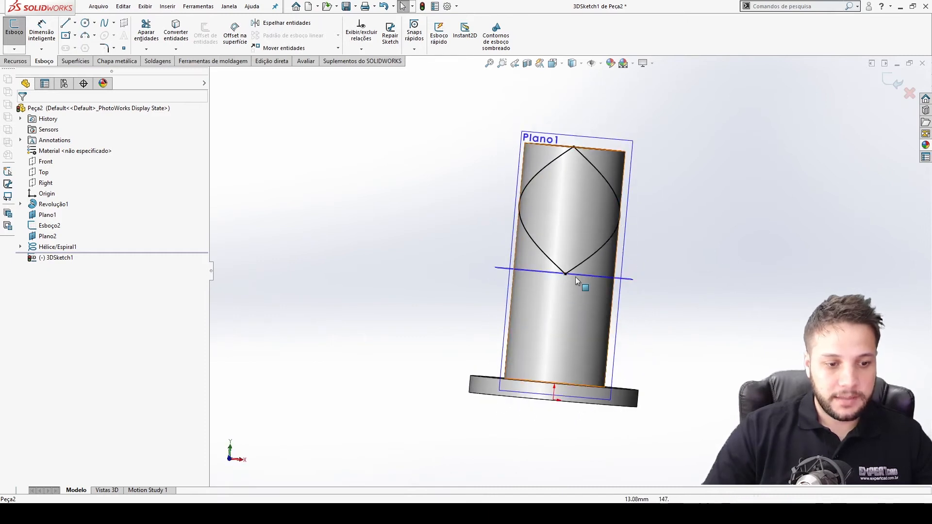
pyautogui.scroll(-5, 558, 272)
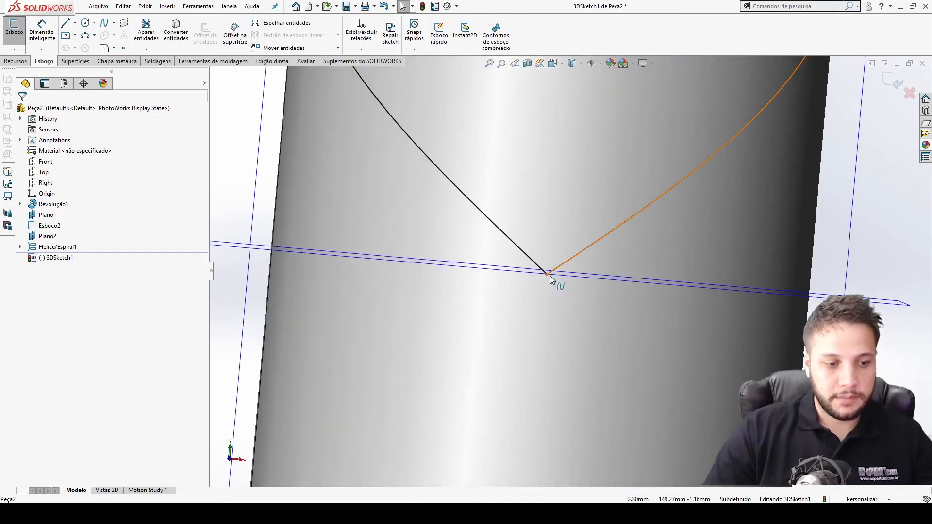
pyautogui.scroll(6, 646, 318)
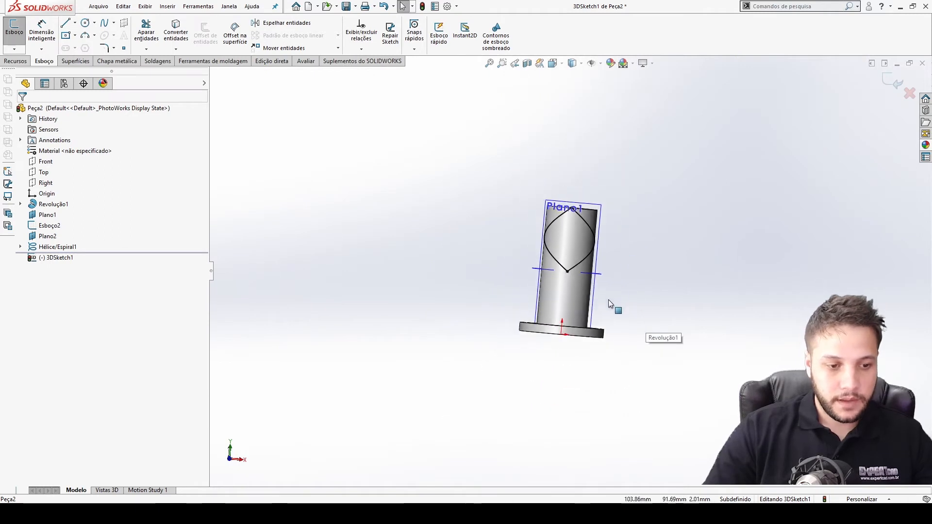
# Compare the model with the reference photo and exit the 3D sketch.
pyautogui.hotkey('alt', 'Tab')
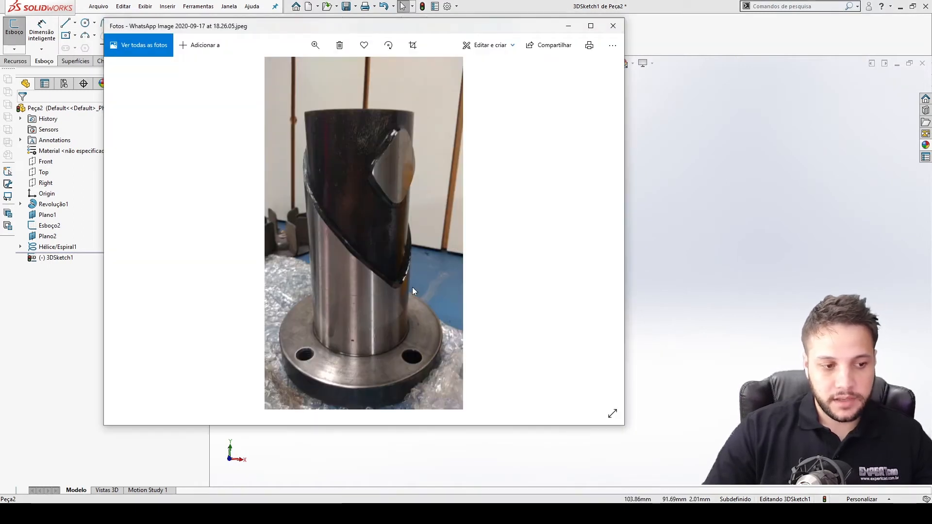
pyautogui.hotkey('alt', 'Tab')
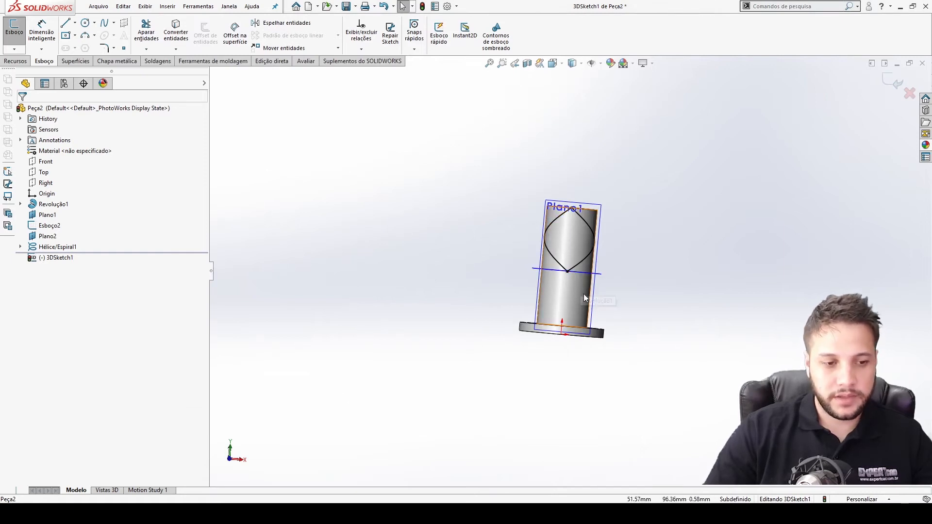
pyautogui.hotkey('alt', 'Tab')
pyautogui.hotkey('alt', 'Tab')
pyautogui.scroll(-3, 580, 264)
pyautogui.moveTo(581, 264); pyautogui.dragTo(548, 264, button='middle')
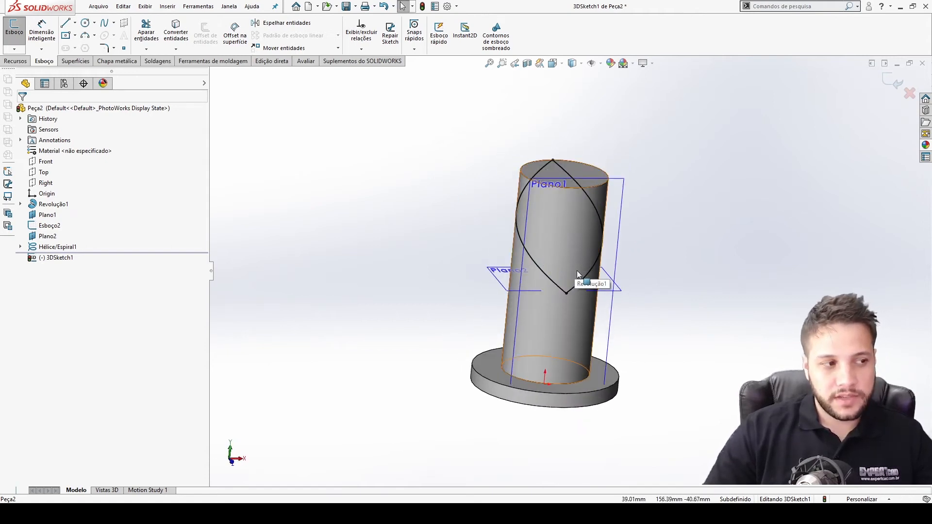
pyautogui.click(894, 83)
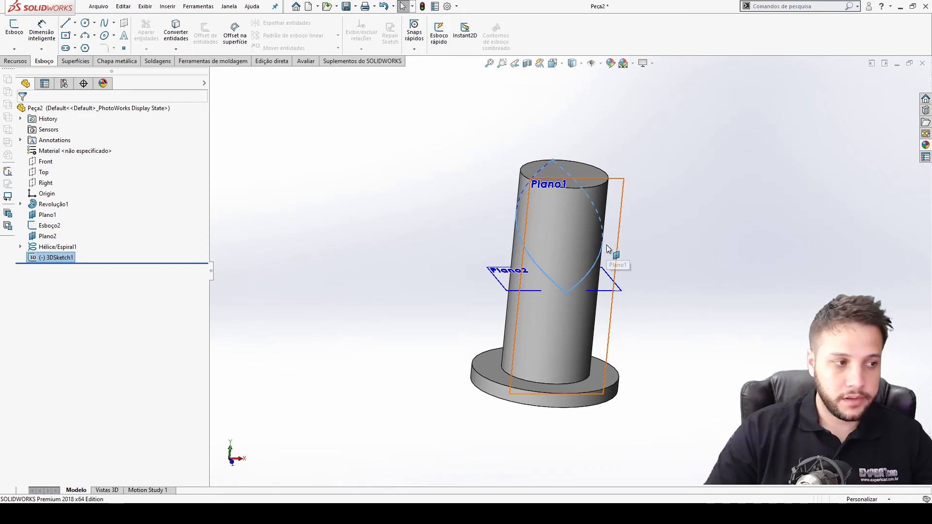
# Examine the converted curves on the shaft from several views against the reference photo.
pyautogui.moveTo(618, 270)
pyautogui.mouseDown(button='middle')
pyautogui.moveTo(617, 226)
pyautogui.moveTo(548, 223)
pyautogui.mouseUp(button='middle')
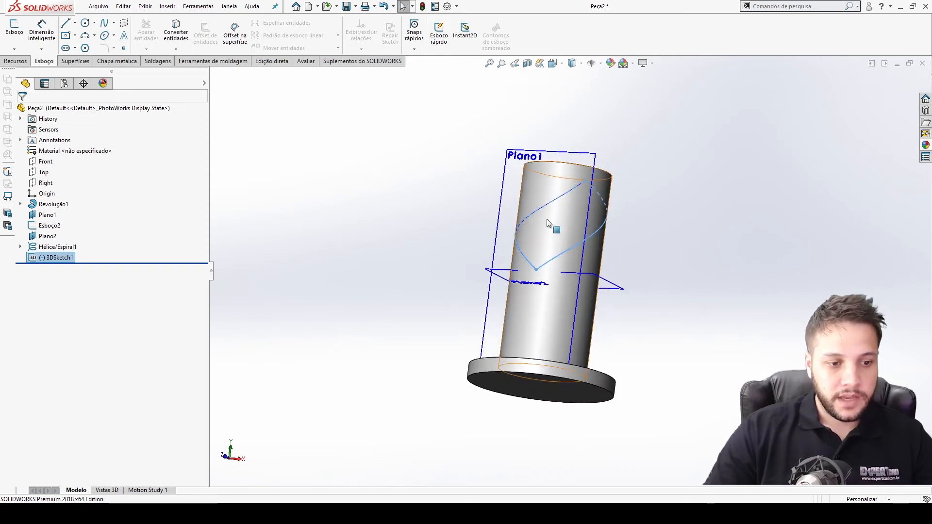
pyautogui.hotkey('alt', 'Tab')
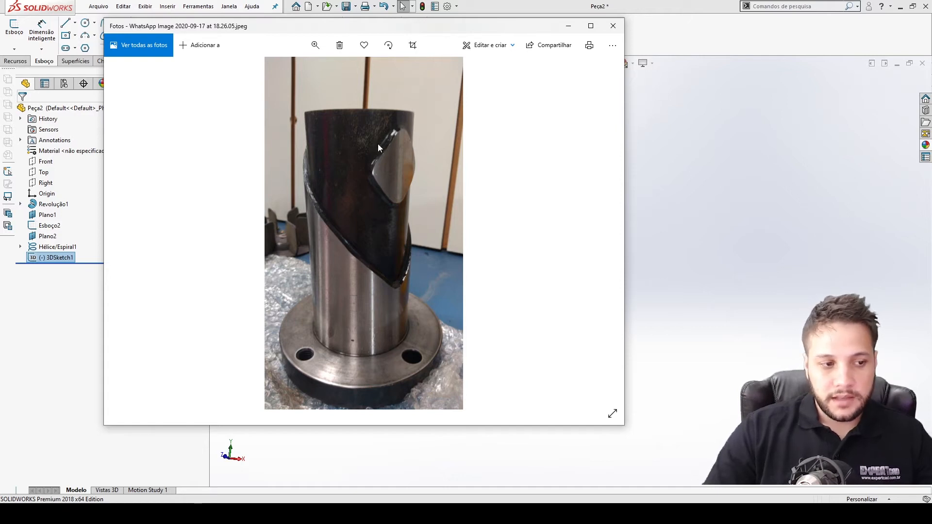
pyautogui.hotkey('alt', 'Tab')
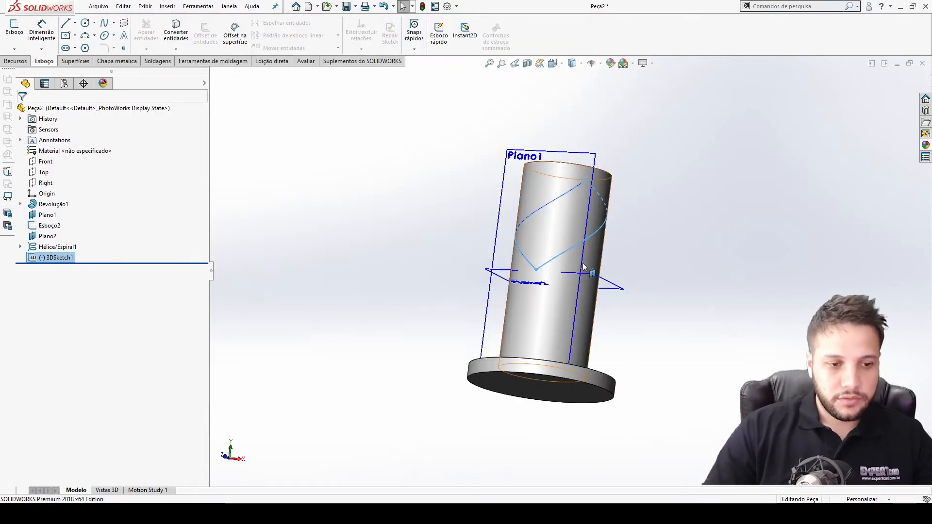
pyautogui.hotkey('ctrl', '5')
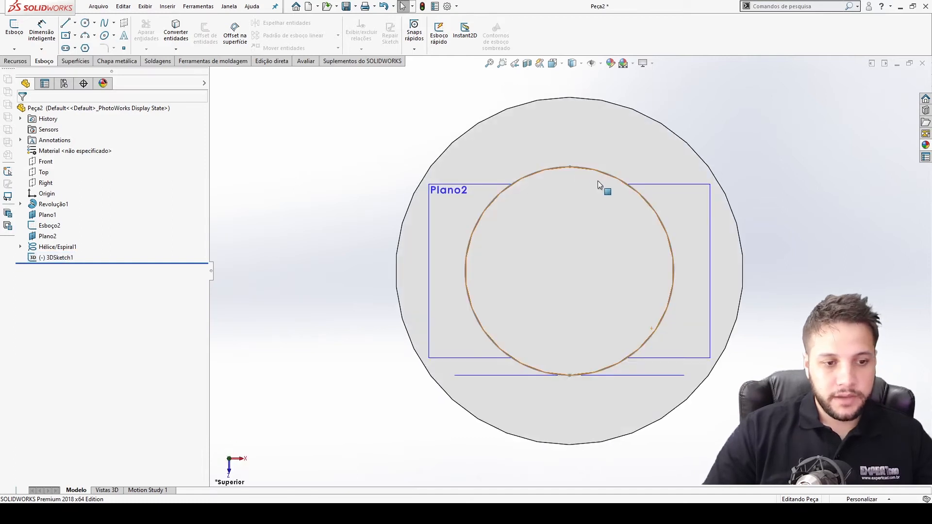
pyautogui.moveTo(653, 266); pyautogui.dragTo(548, 213, button='middle')
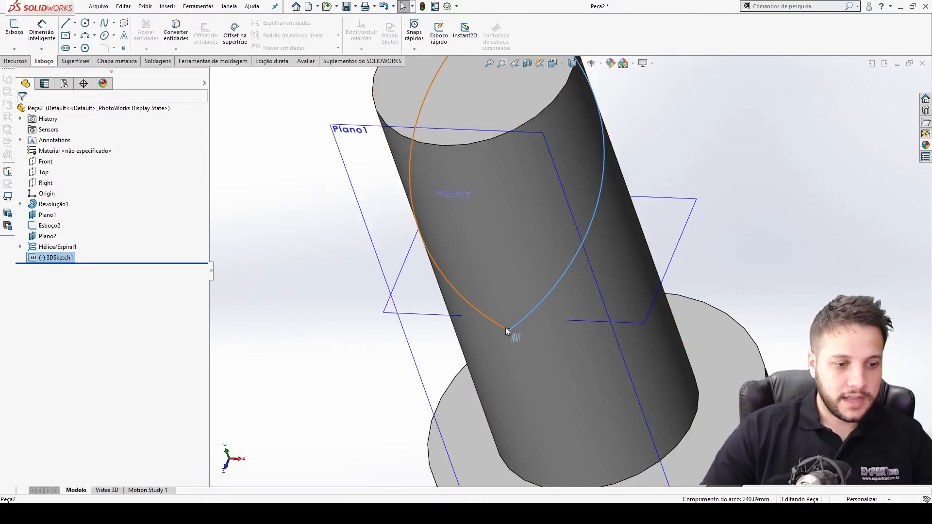
pyautogui.click(302, 319)
pyautogui.hotkey('ctrl', '7')
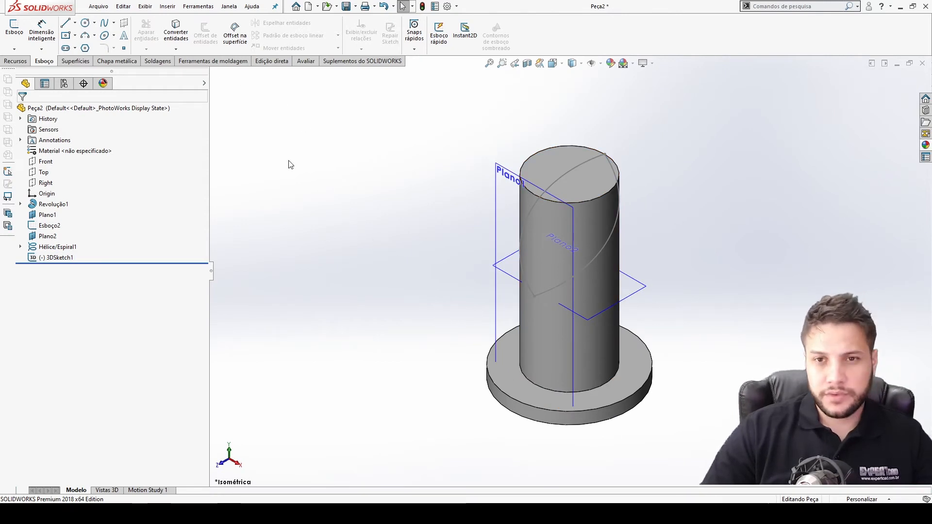
# Create a filled surface bounded by the 3D sketch curves.
pyautogui.click(89, 64)
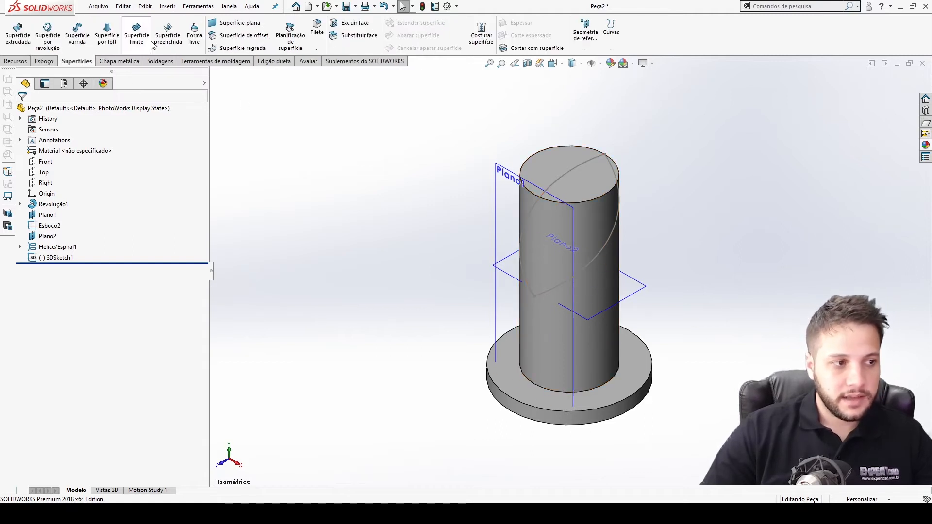
pyautogui.click(168, 34)
pyautogui.click(587, 267)
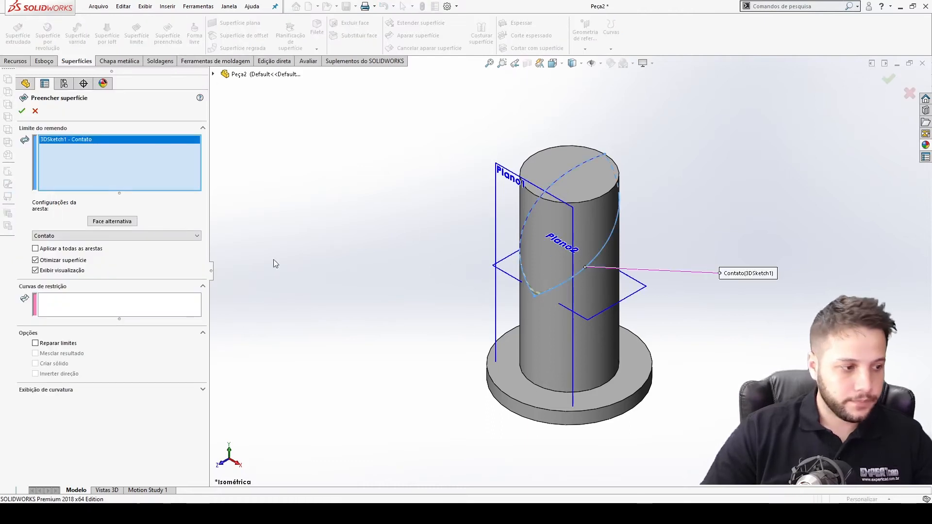
pyautogui.click(22, 111)
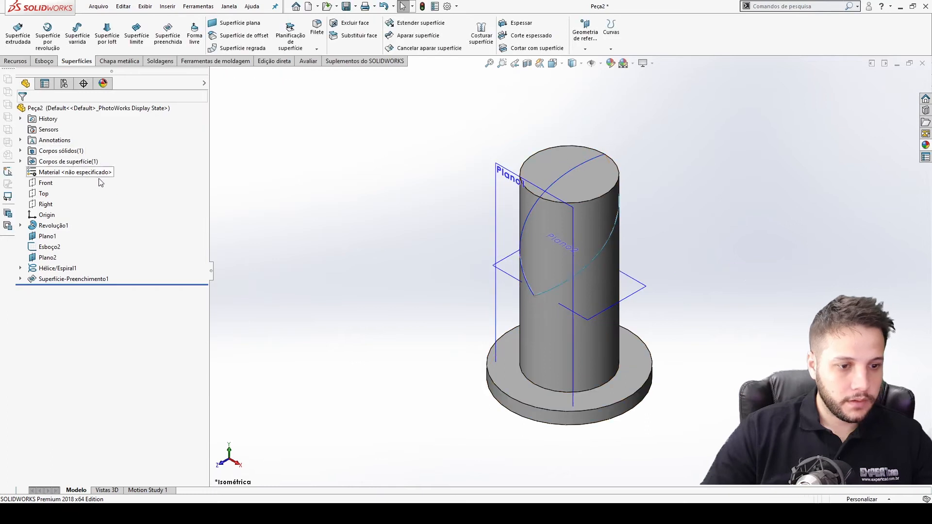
# Hide the shaft's solid body and inspect the filled surface from several views.
pyautogui.press('Tab')
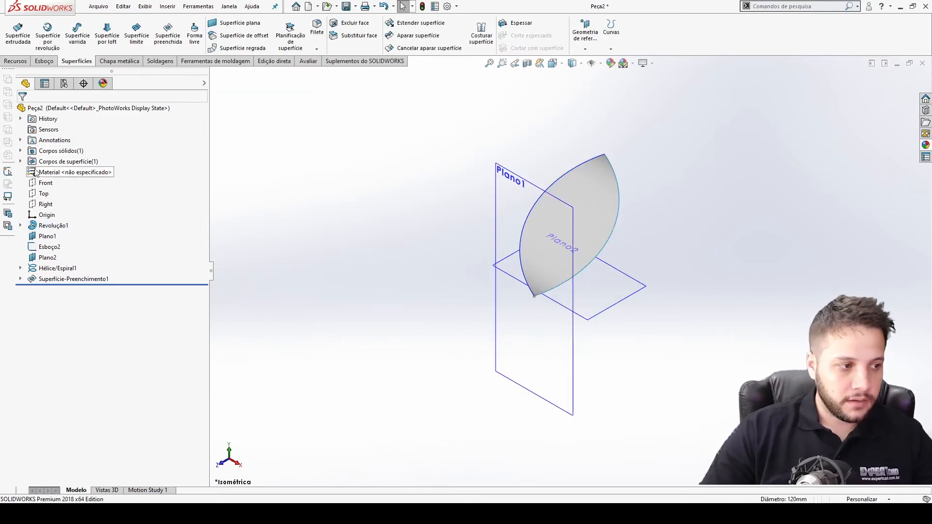
pyautogui.click(20, 162)
pyautogui.click(20, 151)
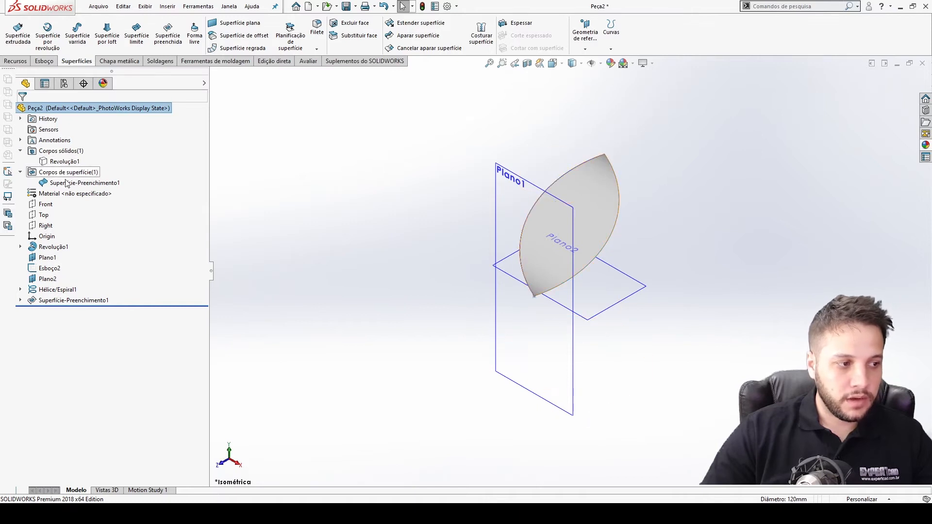
pyautogui.click(204, 83)
pyautogui.click(216, 162)
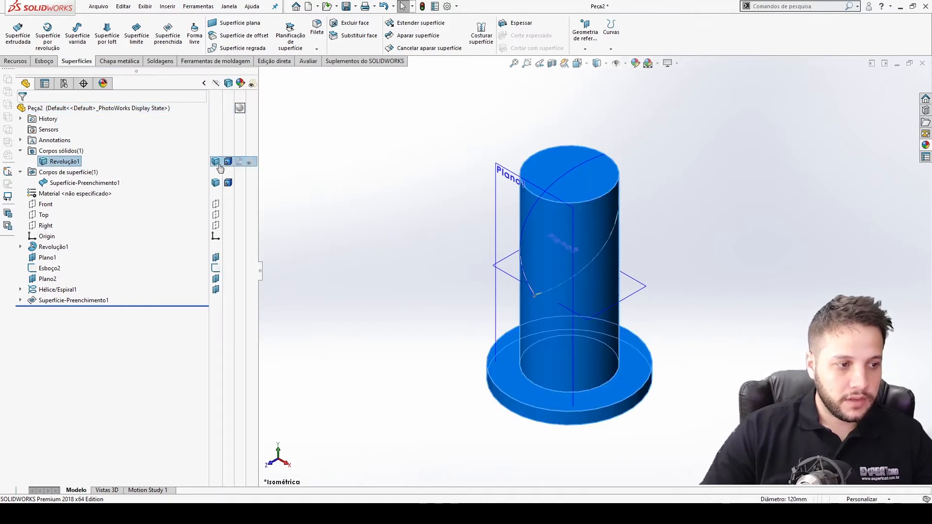
pyautogui.click(389, 291)
pyautogui.hotkey('ctrl', '4')
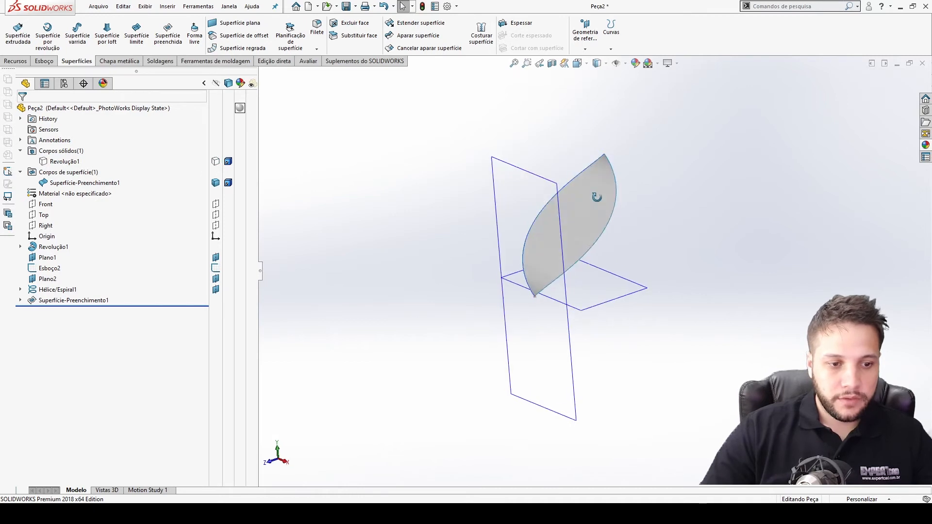
pyautogui.hotkey('ctrl', '7')
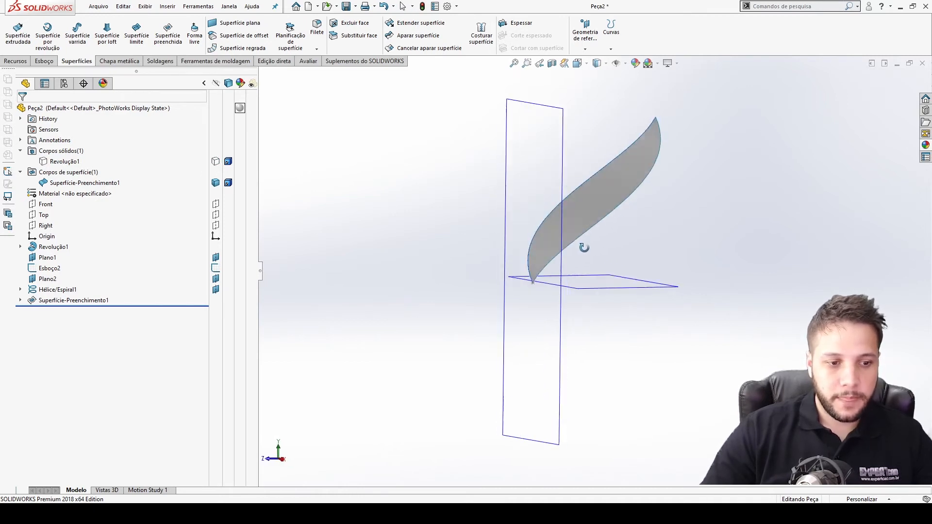
pyautogui.click(418, 25)
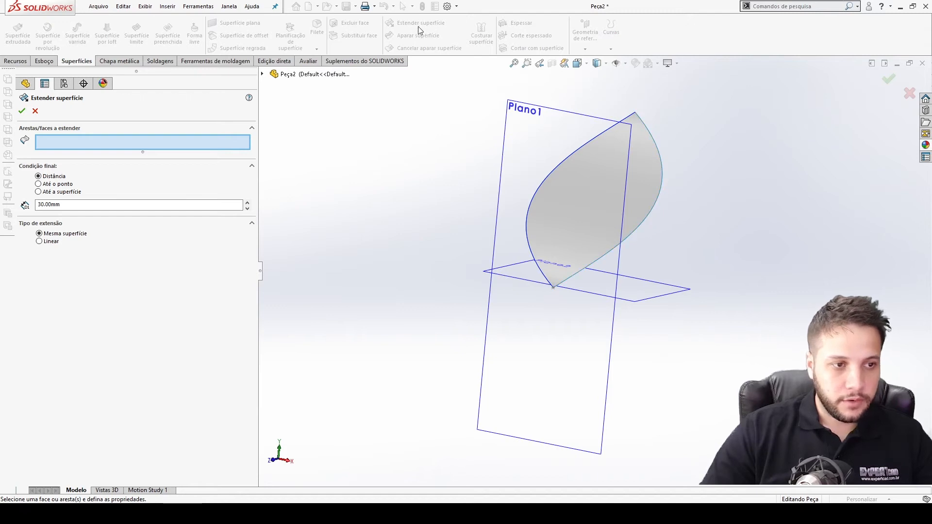
pyautogui.click(661, 157)
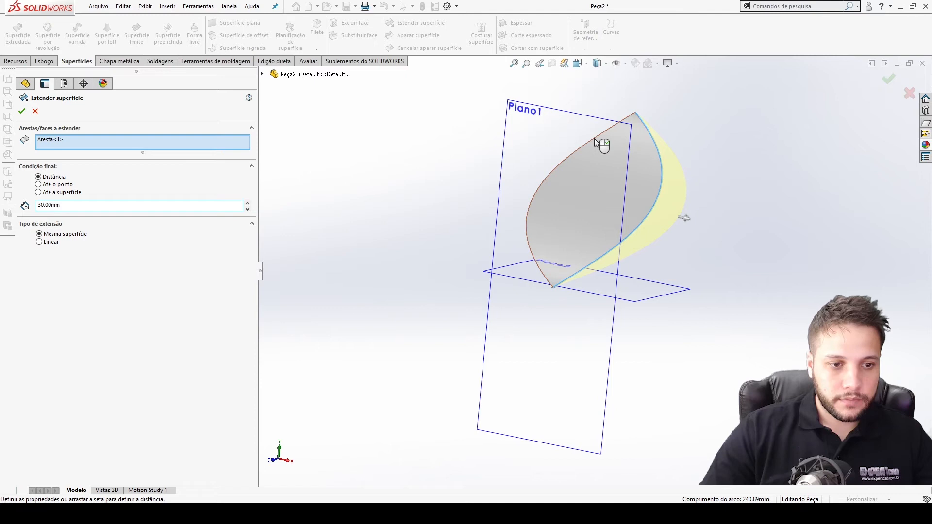
pyautogui.moveTo(594, 146); pyautogui.dragTo(596, 153, button='middle')
pyautogui.scroll(-5, 597, 120)
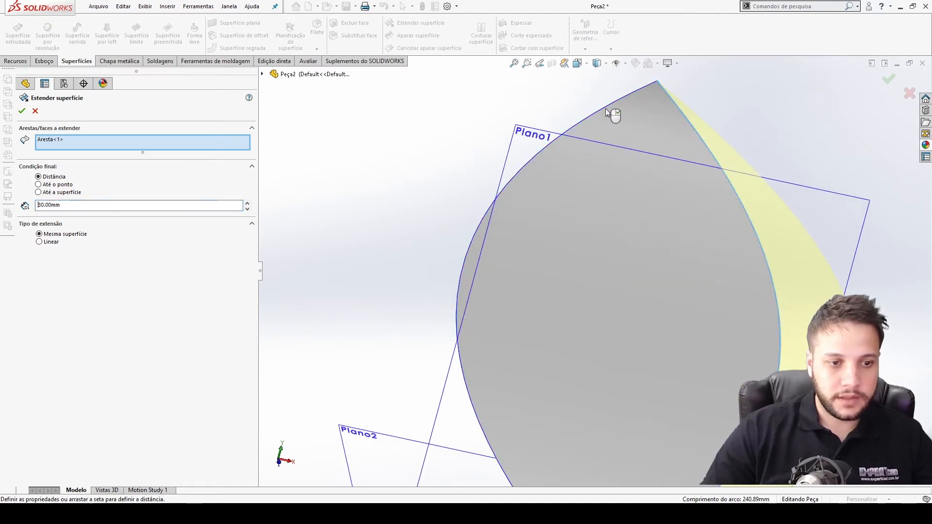
pyautogui.click(909, 94)
# Hide the helix and extend the filled surface from its edge by 30 mm with Extend Surface.
pyautogui.click(55, 290)
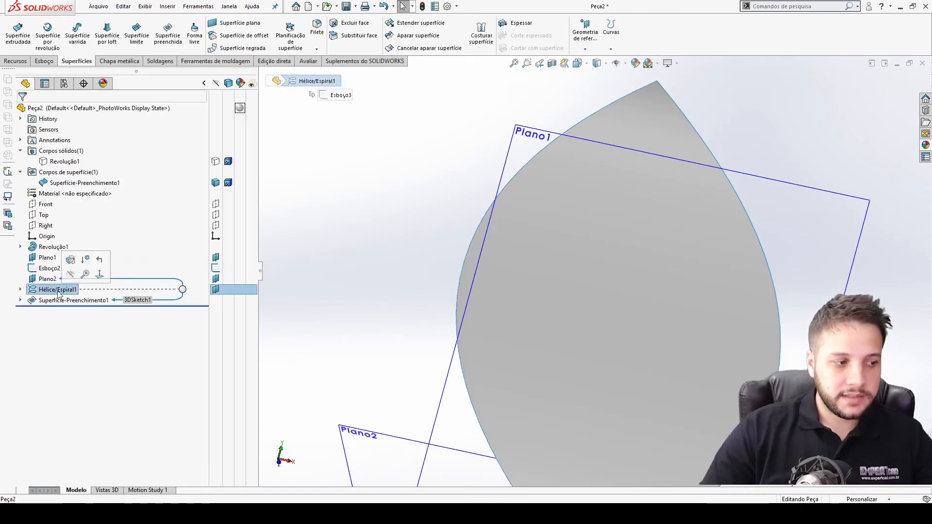
pyautogui.click(216, 290)
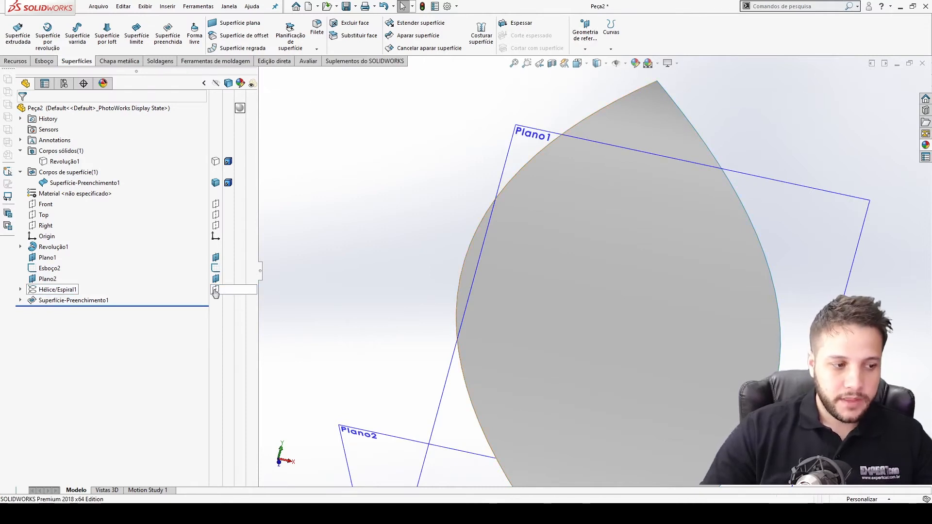
pyautogui.click(410, 23)
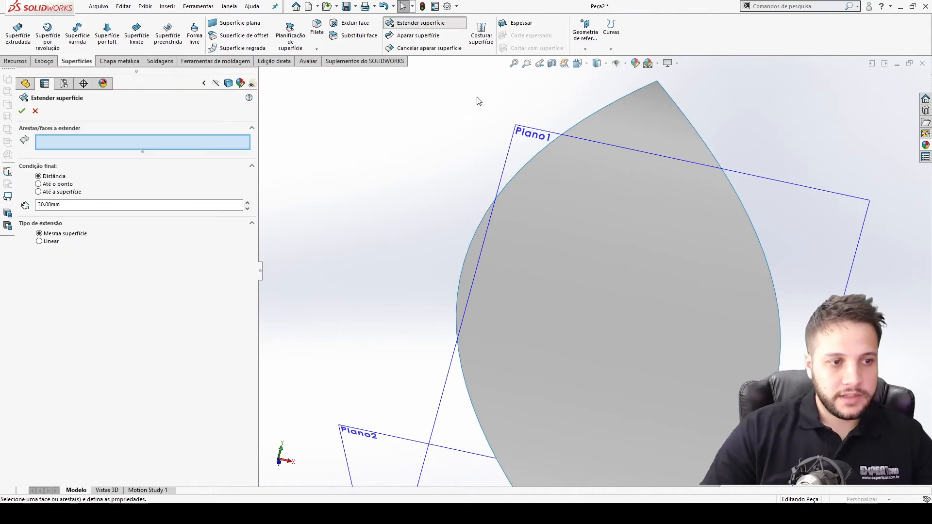
pyautogui.click(516, 175)
pyautogui.scroll(3, 582, 272)
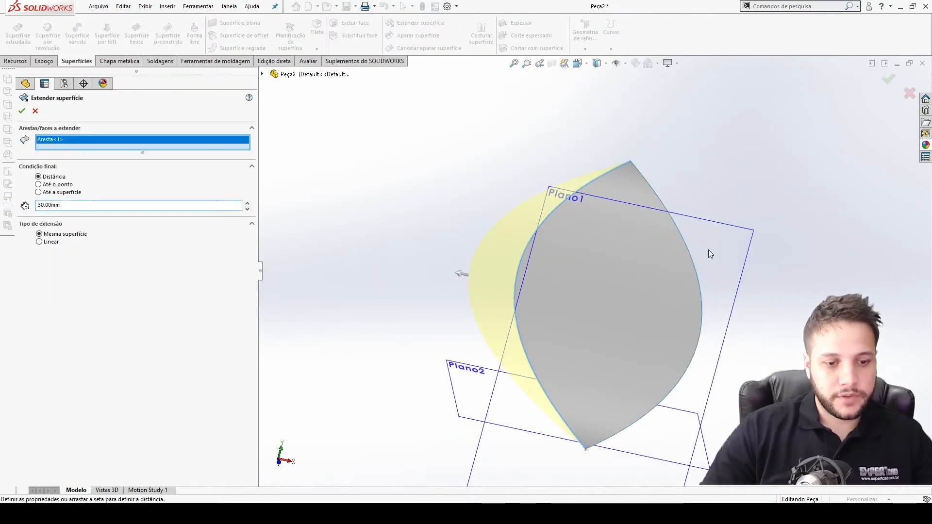
pyautogui.click(687, 242)
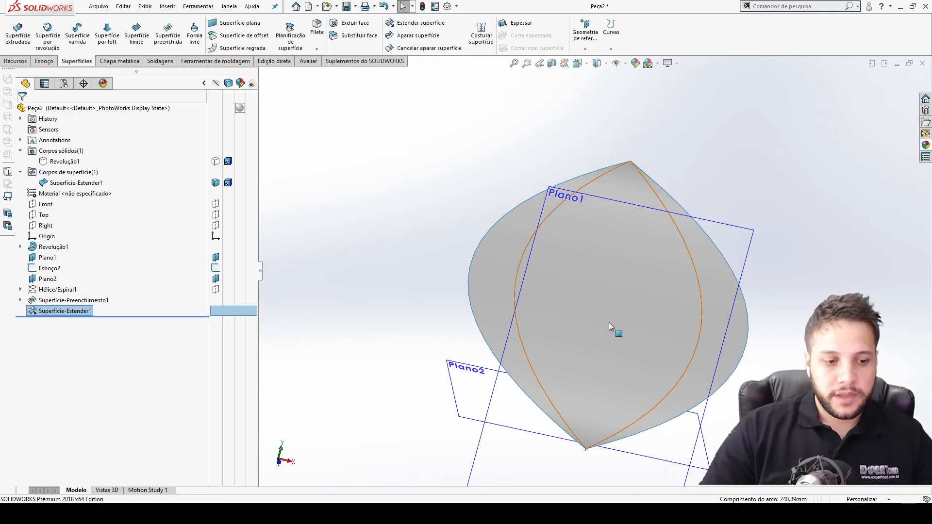
pyautogui.press('Escape')
# Show the shaft's solid body again alongside the extended surface.
pyautogui.click(216, 161)
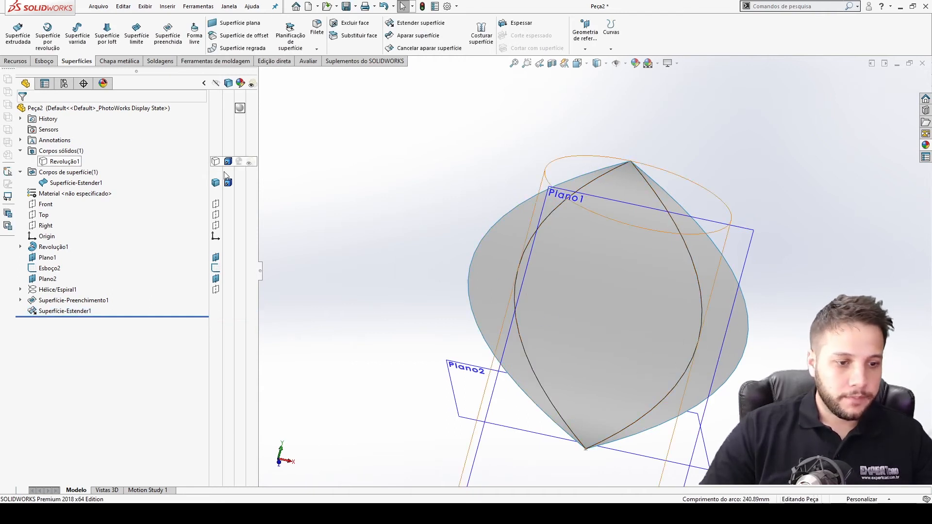
pyautogui.moveTo(599, 284); pyautogui.dragTo(651, 325, button='middle')
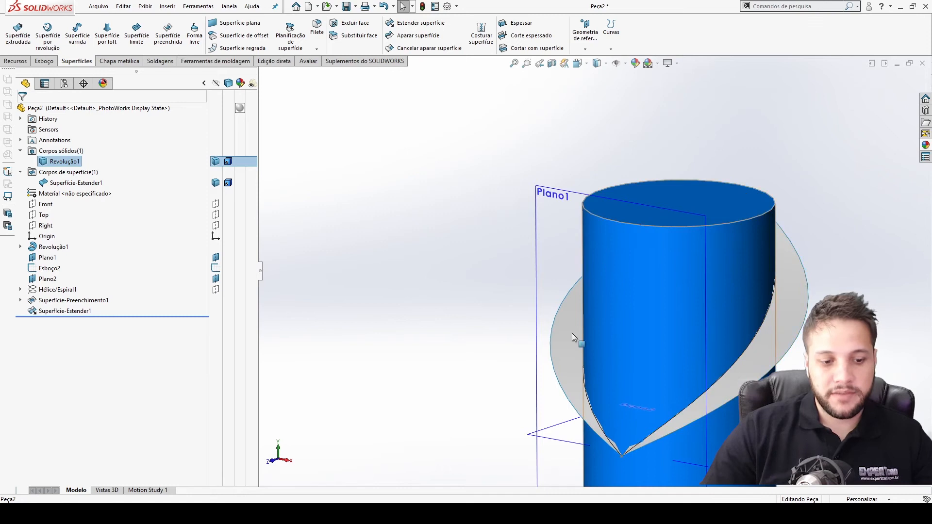
pyautogui.scroll(5, 572, 335)
pyautogui.click(459, 155)
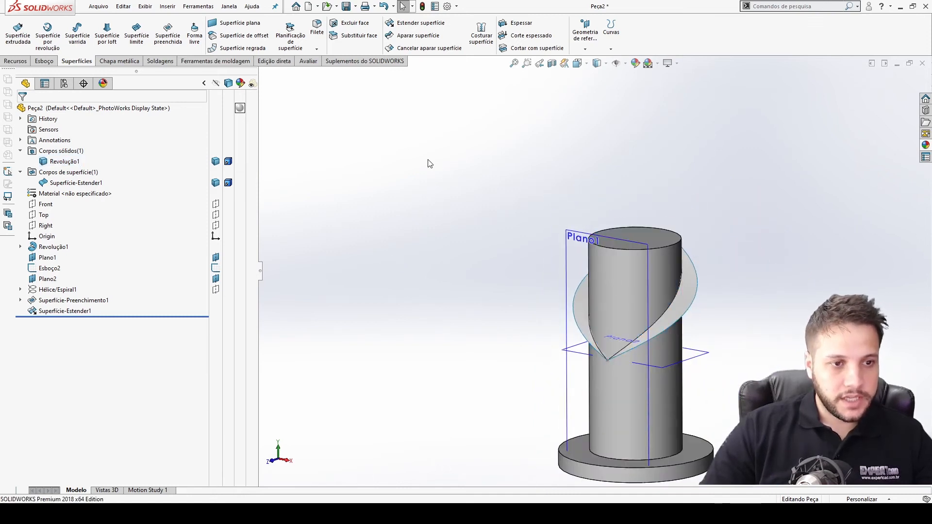
# Split the shaft with the extended surface using Dividir, keeping both resulting bodies.
pyautogui.click(778, 7)
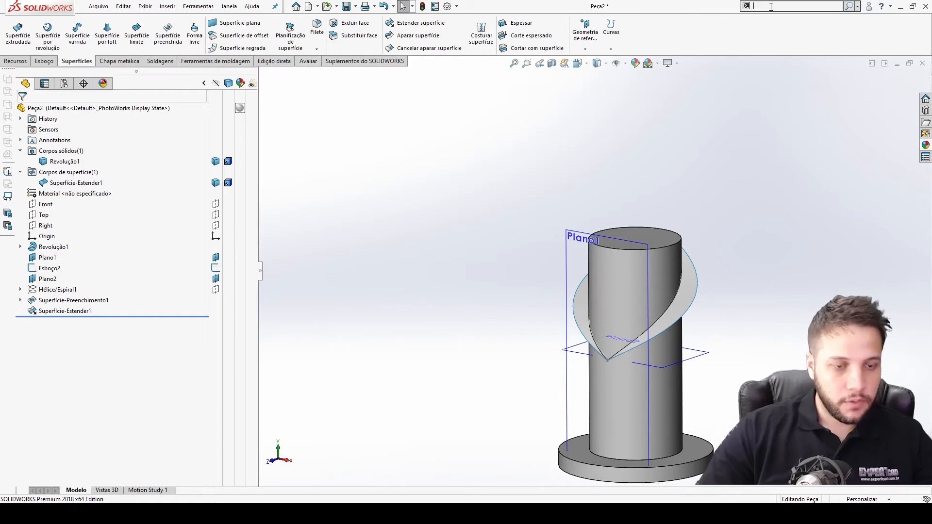
pyautogui.write('divid')
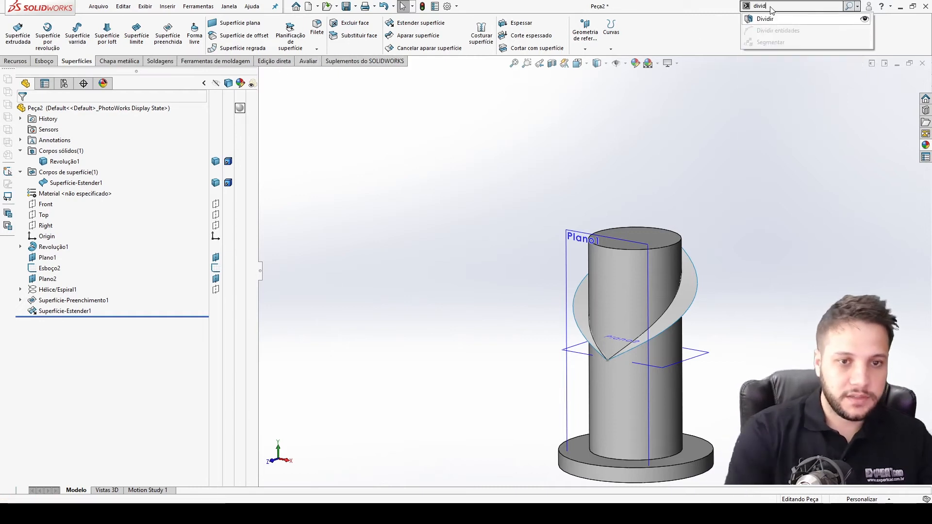
pyautogui.click(766, 19)
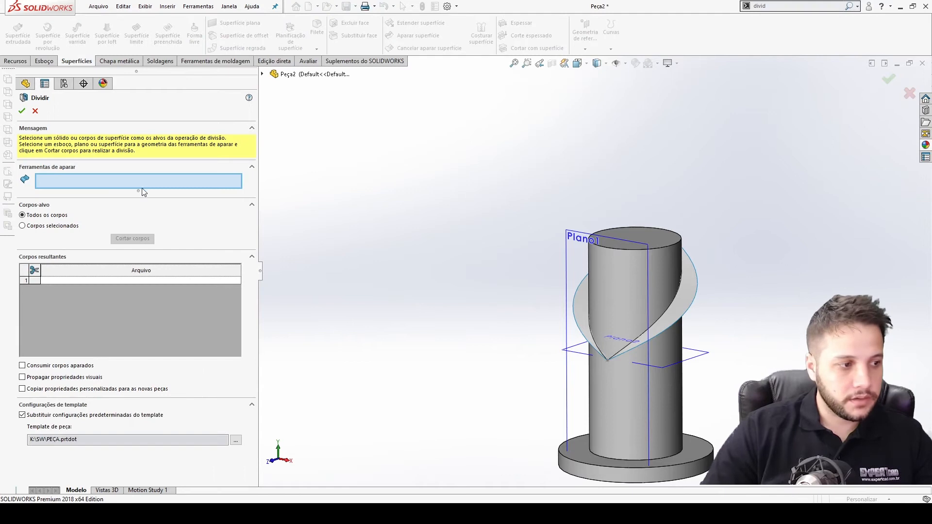
pyautogui.click(692, 284)
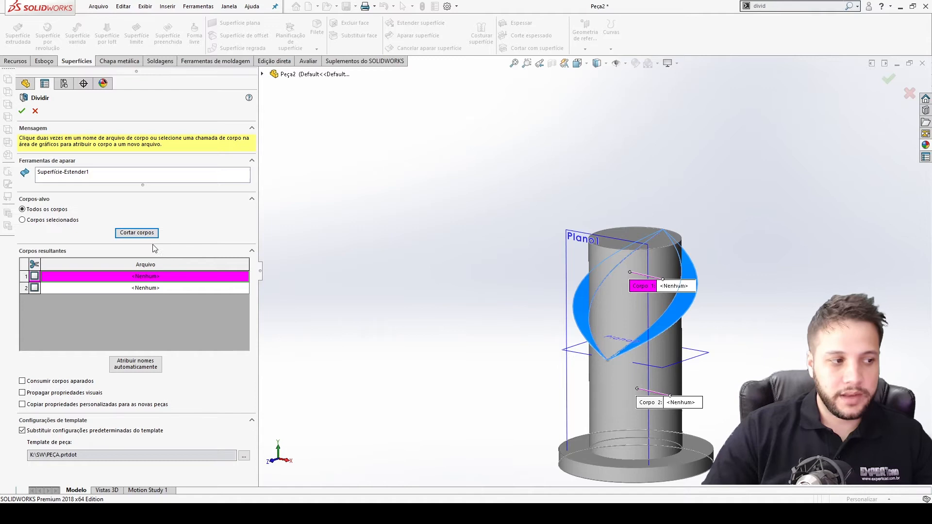
pyautogui.click(22, 110)
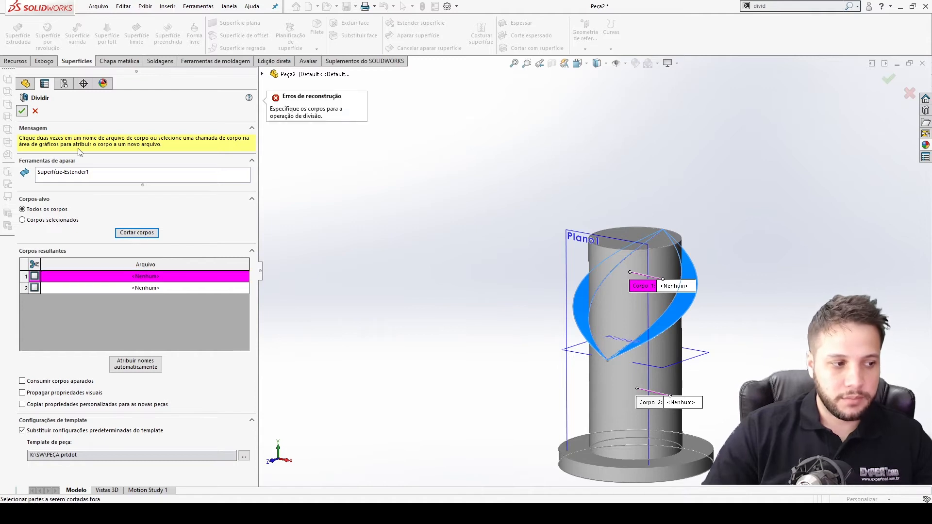
pyautogui.click(35, 276)
pyautogui.click(34, 288)
pyautogui.click(22, 112)
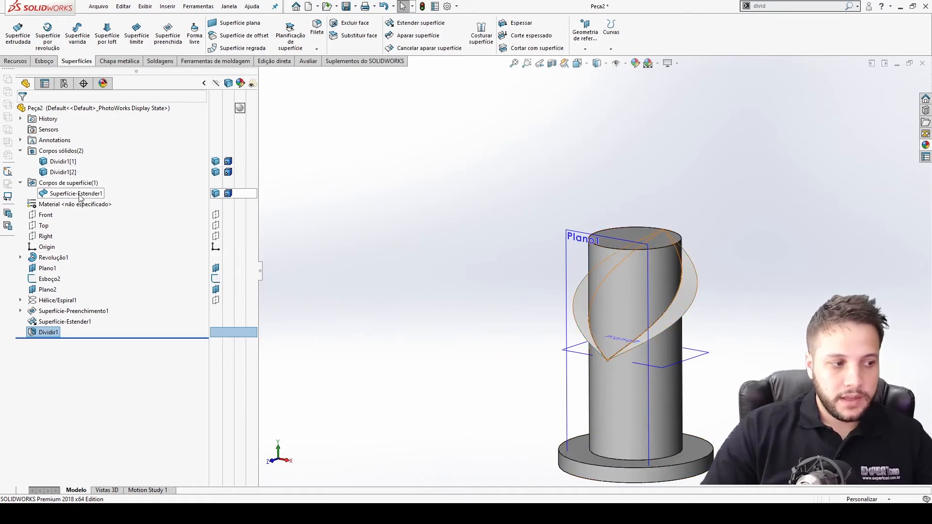
# Hide the upper split body and the extended surface, leaving the lower split body shown, and switch to the right view.
pyautogui.click(216, 174)
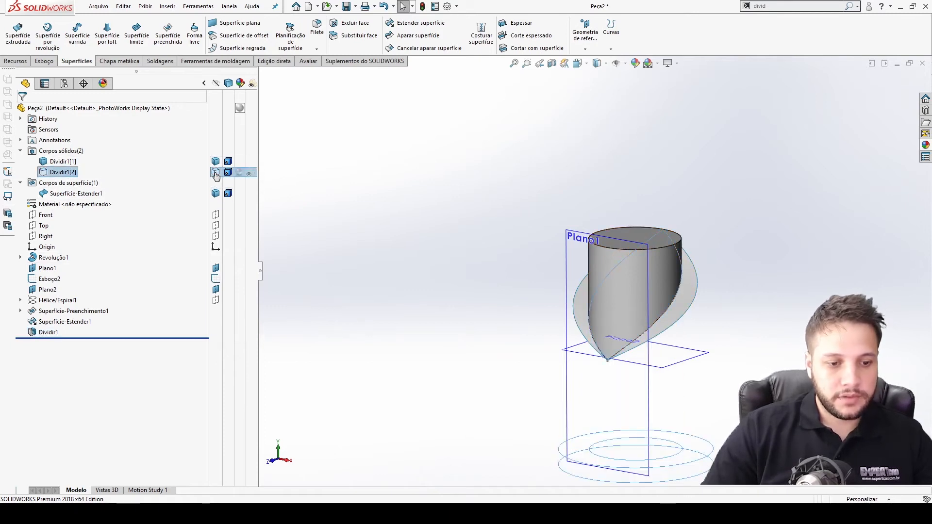
pyautogui.click(215, 173)
pyautogui.click(215, 161)
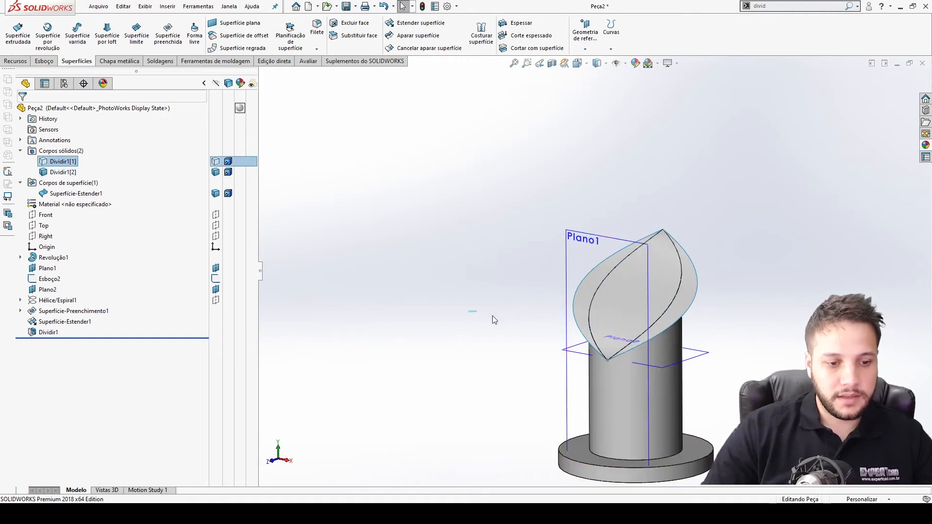
pyautogui.click(683, 294)
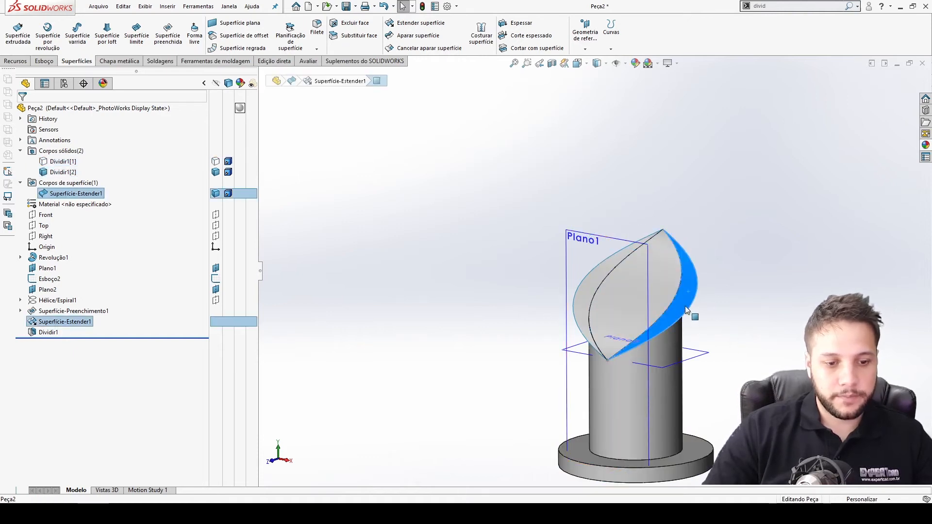
pyautogui.moveTo(728, 283)
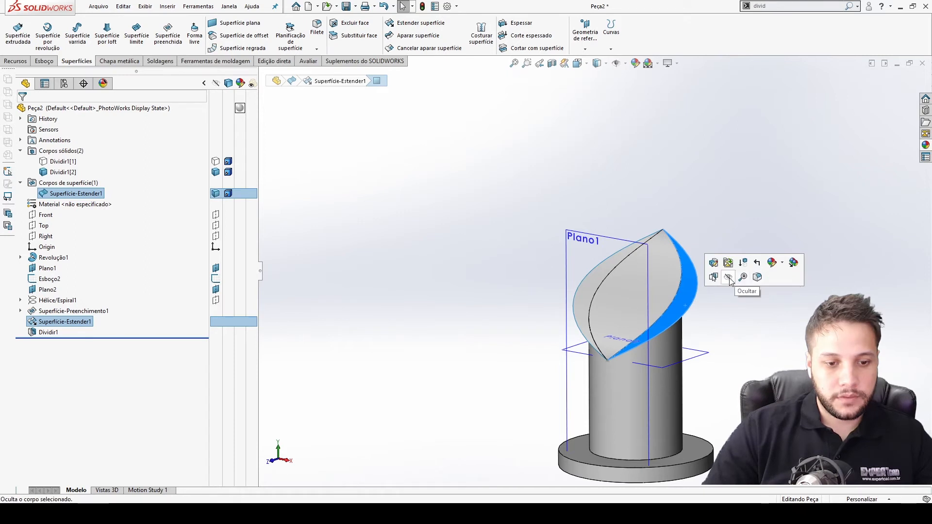
pyautogui.click(730, 279)
pyautogui.hotkey('ctrl', '4')
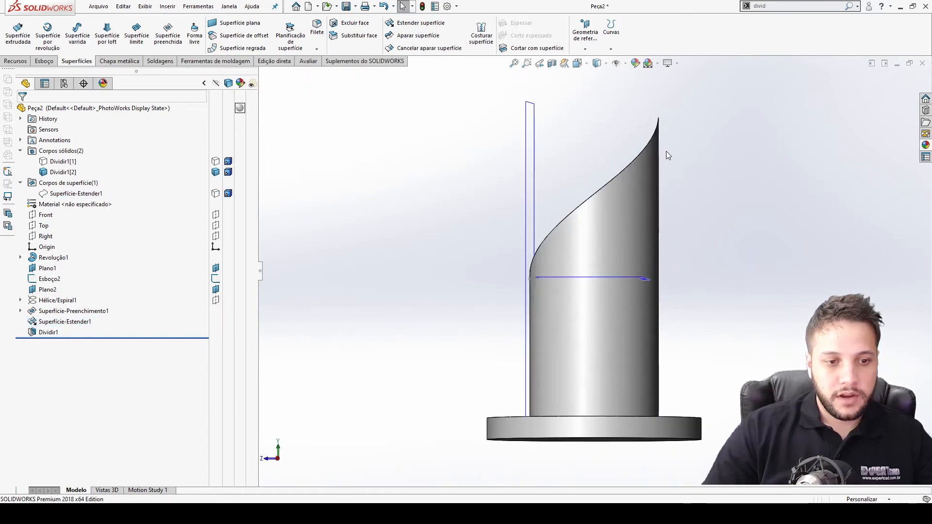
# Zoom in on the helical cut edge and inspect it from the right and top views.
pyautogui.scroll(-3, 627, 194)
pyautogui.scroll(3, 544, 289)
pyautogui.moveTo(535, 317); pyautogui.dragTo(541, 325, button='middle')
pyautogui.scroll(-5, 540, 300)
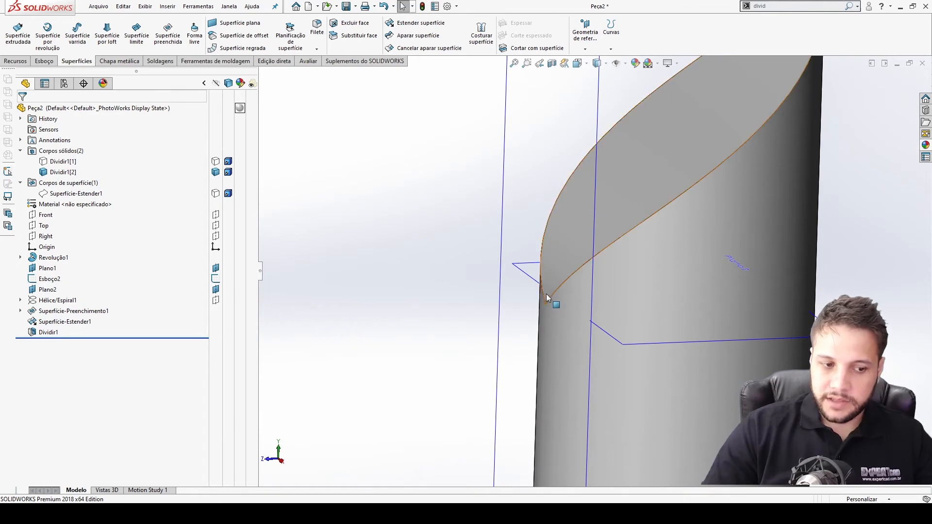
pyautogui.scroll(5, 546, 294)
pyautogui.scroll(-5, 692, 167)
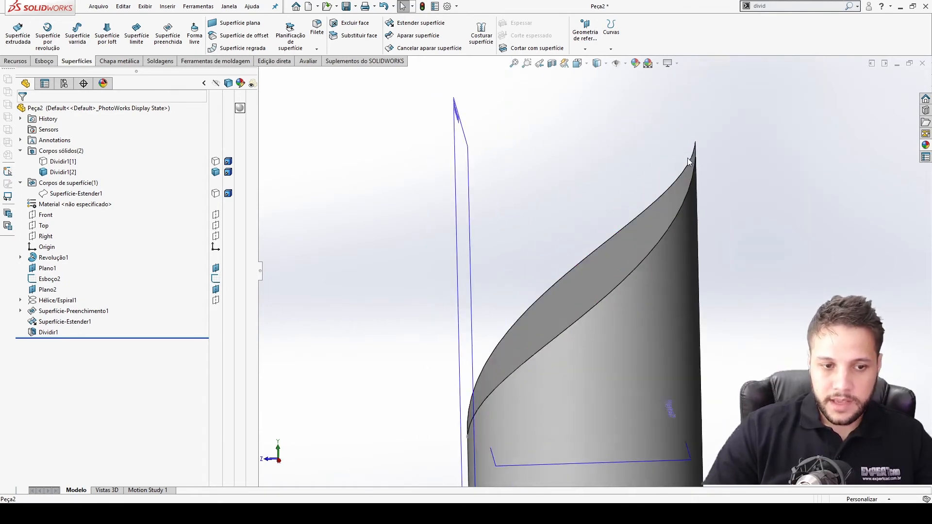
pyautogui.hotkey('ctrl', '4')
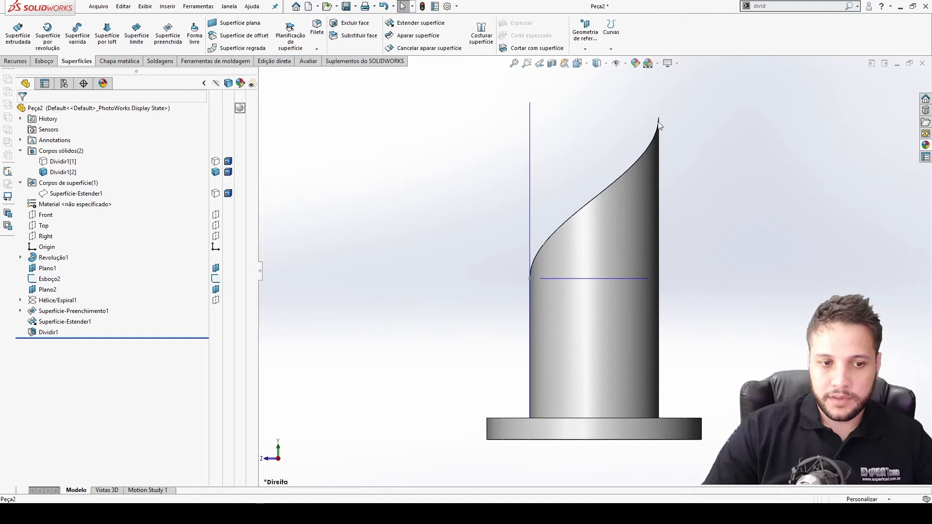
pyautogui.click(593, 255)
pyautogui.hotkey('ctrl', '8')
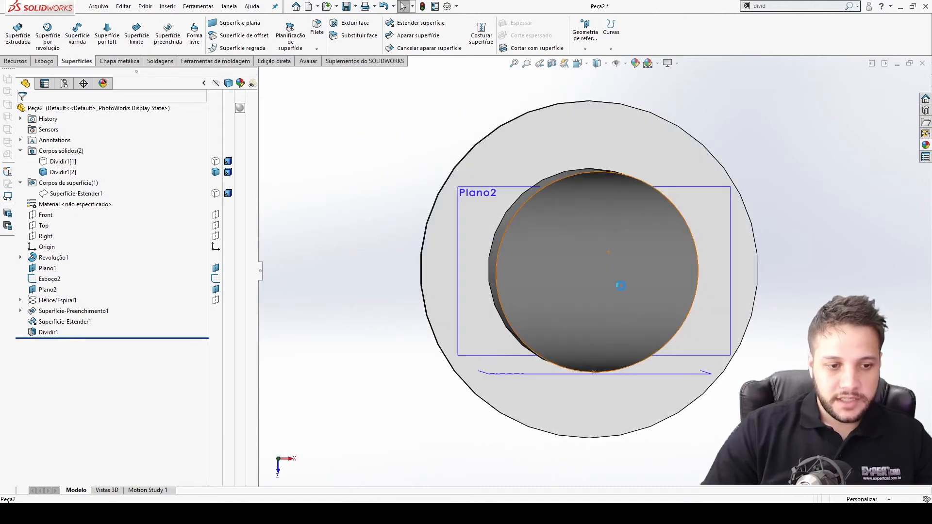
# Start a sketch on the shaft's end face and draw a circle centred on its axis.
pyautogui.moveTo(546, 306); pyautogui.dragTo(418, 322, button='middle')
pyautogui.click(886, 367)
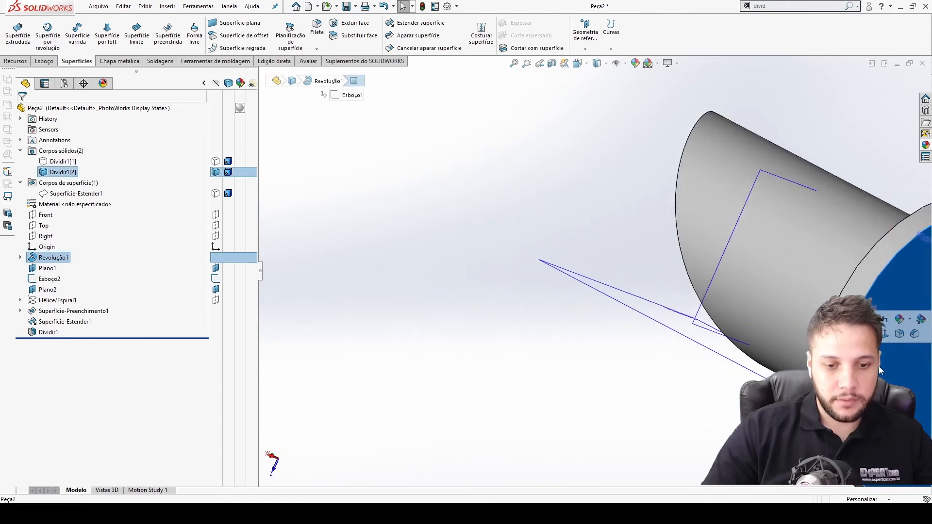
pyautogui.click(840, 334)
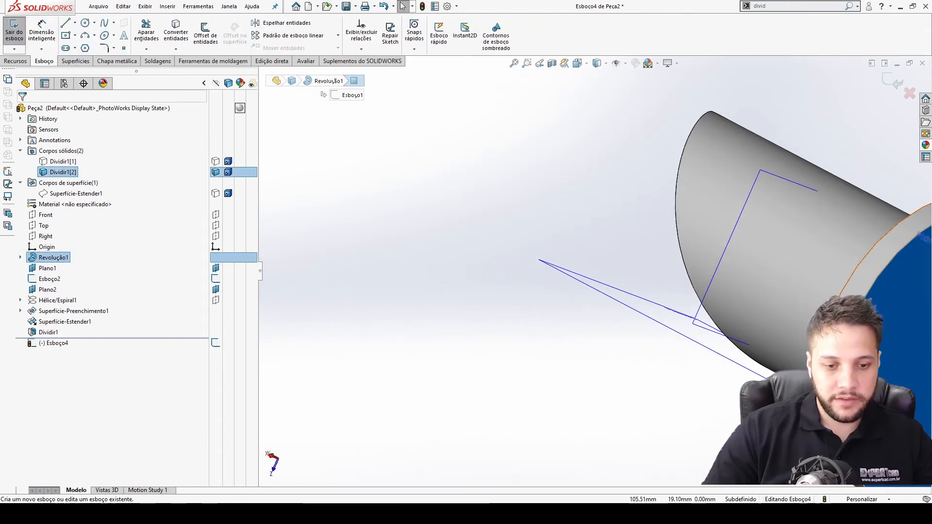
pyautogui.click(85, 23)
pyautogui.scroll(3, 602, 292)
pyautogui.click(741, 317)
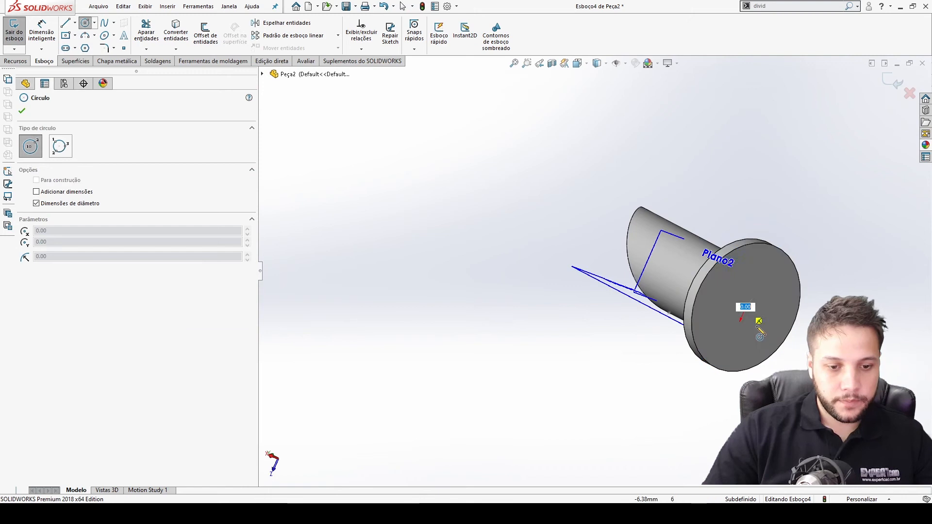
pyautogui.click(757, 318)
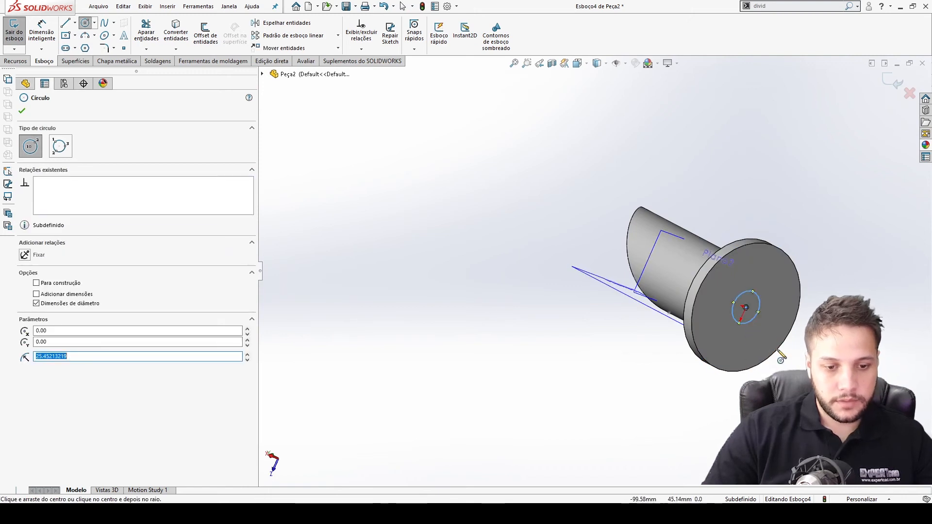
# Dimension the circle's diameter as 120-10, giving 110 mm, and view the sketch normal to its face.
pyautogui.press('Escape')
pyautogui.press('d')
pyautogui.click(756, 317)
pyautogui.click(766, 332)
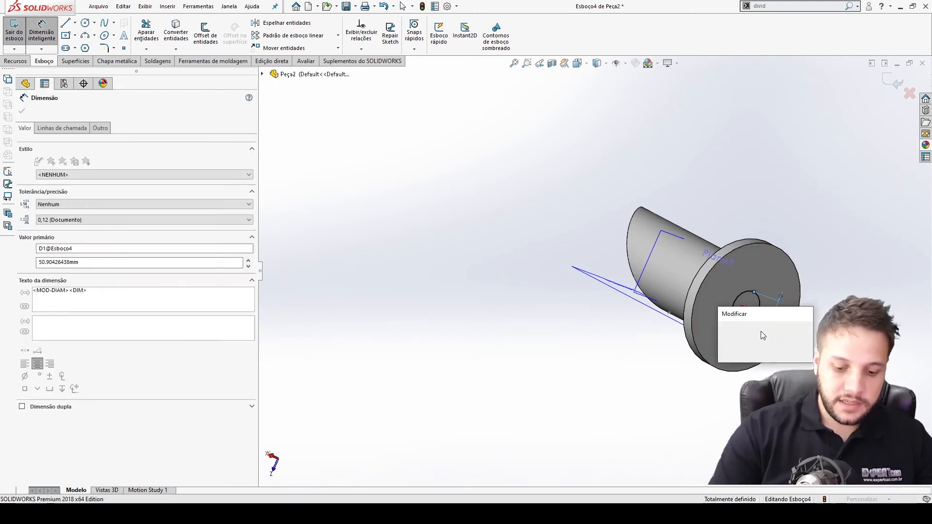
pyautogui.write('120-')
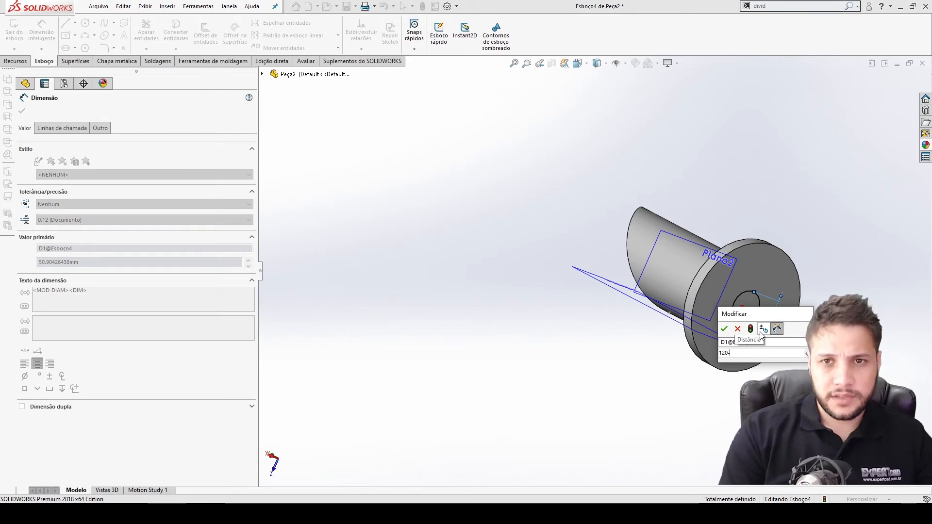
pyautogui.write('10')
pyautogui.press('Return')
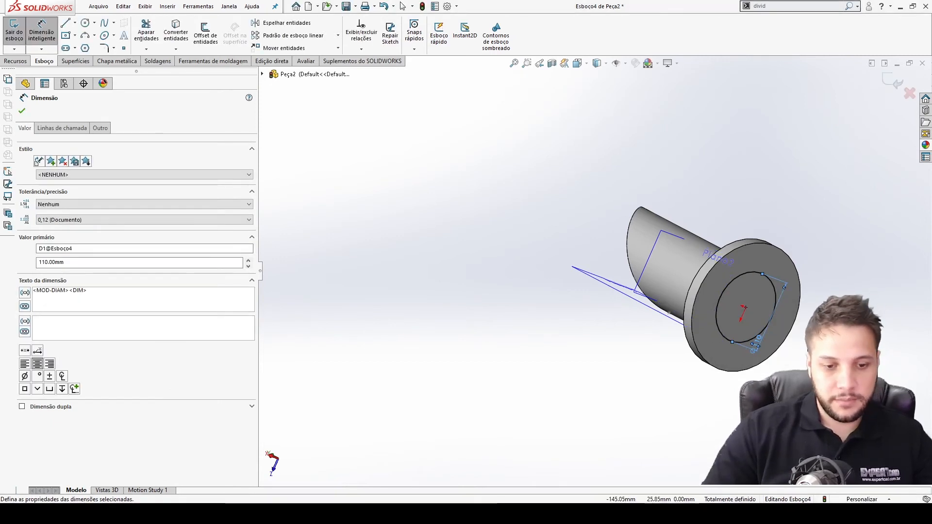
pyautogui.hotkey('ctrl', '8')
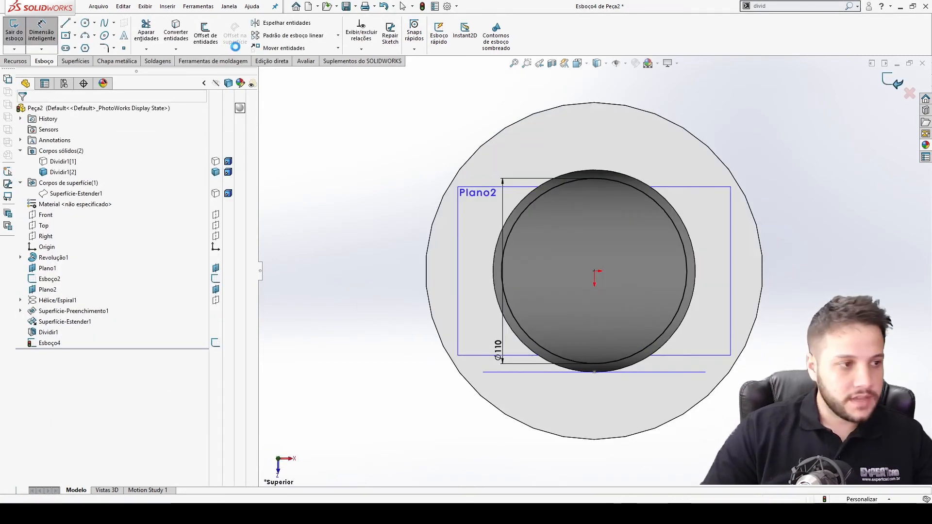
# Exit the sketch and extrude the circle 300 mm as a boss.
pyautogui.click(15, 32)
pyautogui.click(20, 59)
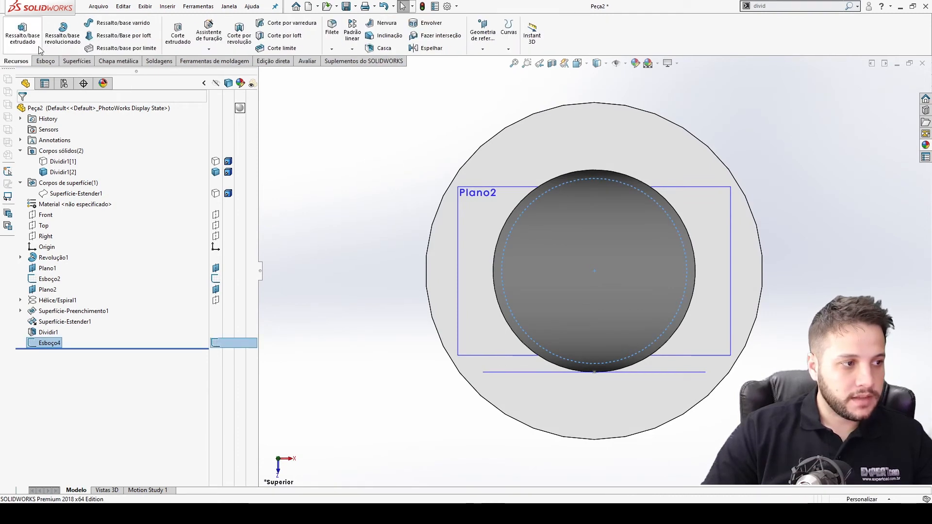
pyautogui.click(23, 31)
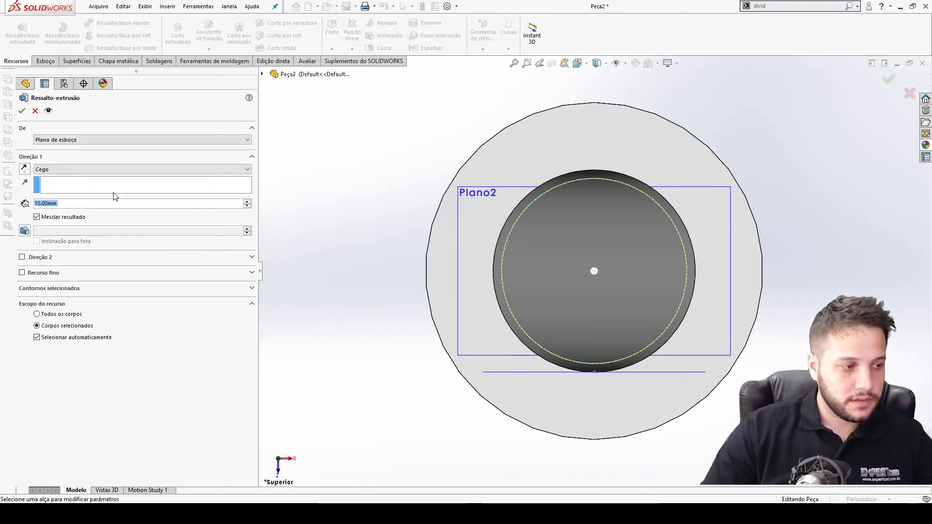
pyautogui.write('300')
pyautogui.press('Return')
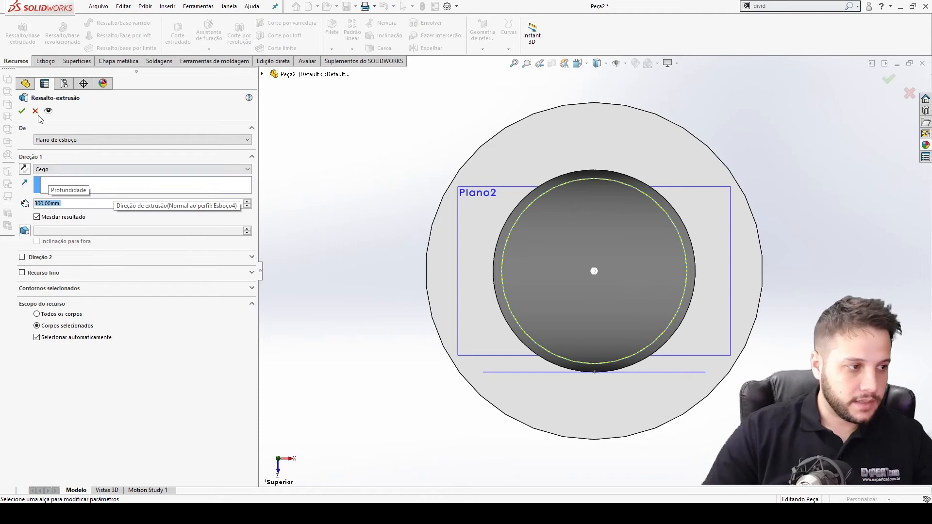
pyautogui.press('Return')
pyautogui.moveTo(535, 316); pyautogui.dragTo(463, 311, button='middle')
pyautogui.press('f')
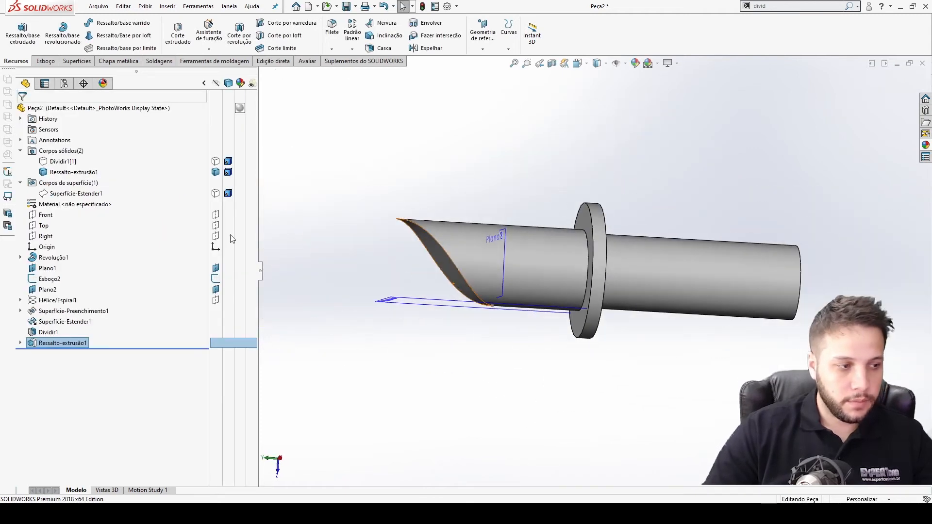
# Edit the boss extrusion to reverse its direction toward the cut end of the shaft.
pyautogui.rightClick(56, 343)
pyautogui.click(64, 302)
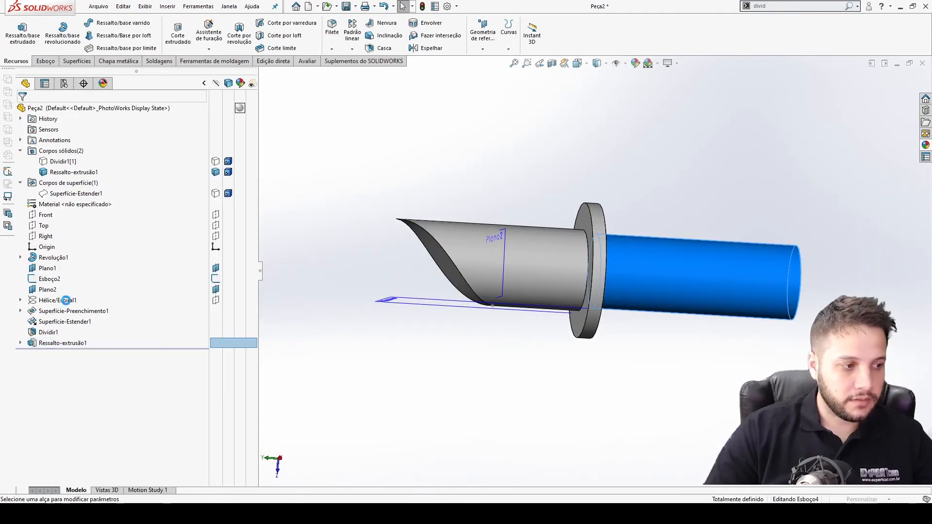
pyautogui.click(37, 217)
pyautogui.click(38, 218)
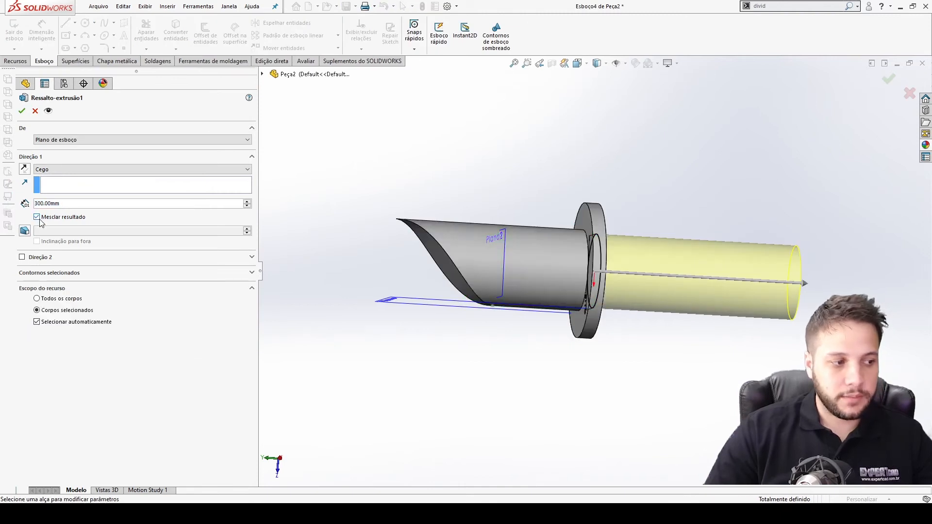
pyautogui.click(22, 258)
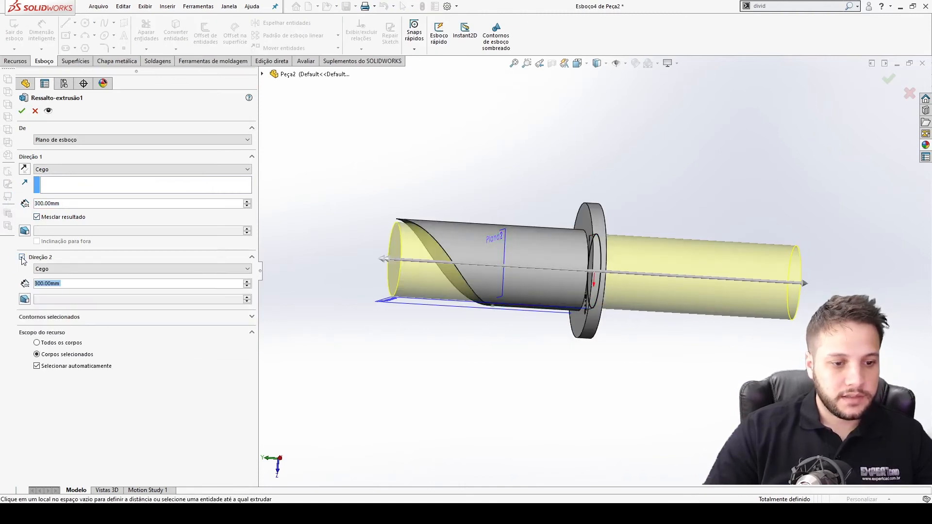
pyautogui.click(22, 258)
pyautogui.click(24, 169)
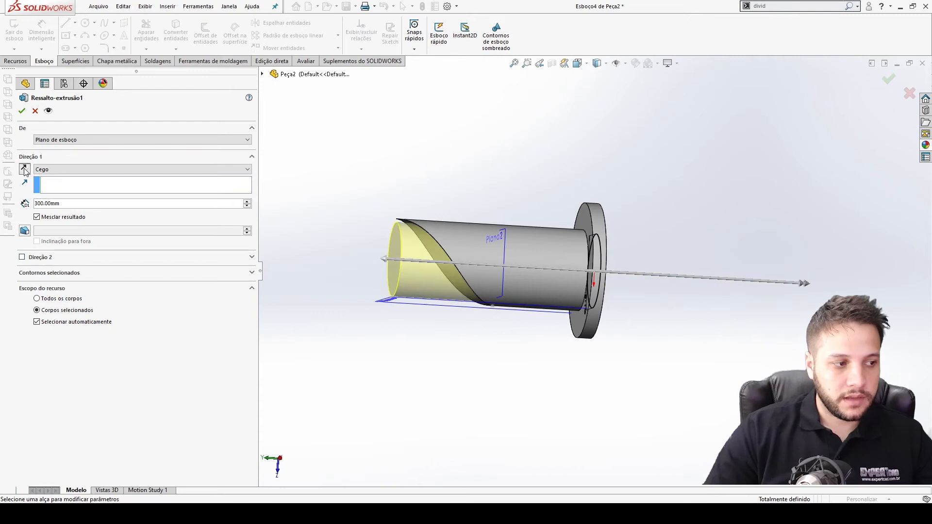
pyautogui.click(21, 113)
pyautogui.moveTo(479, 300); pyautogui.dragTo(525, 200, button='middle')
pyautogui.scroll(-2, 525, 199)
pyautogui.hotkey('ctrl', '4')
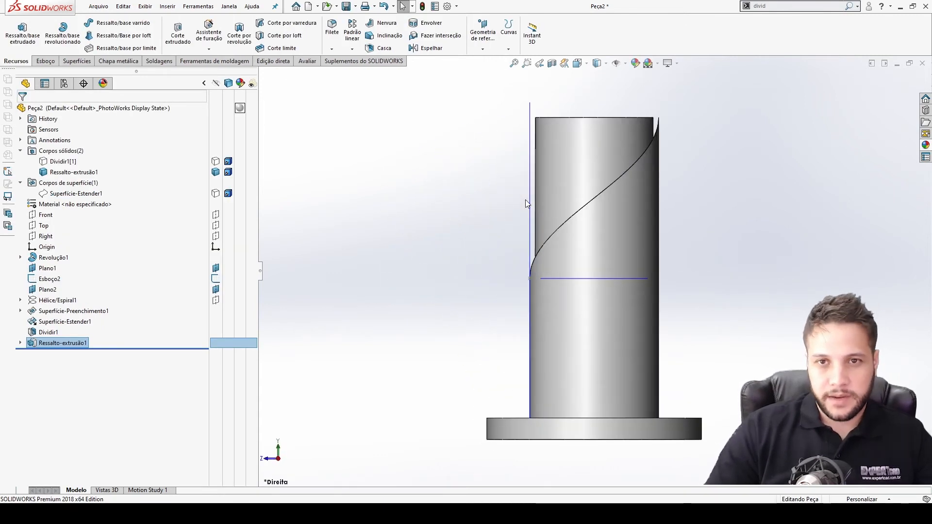
# Zoom around the top of the extruded shaft to inspect how it meets the helical cut.
pyautogui.scroll(-5, 634, 193)
pyautogui.moveTo(635, 194); pyautogui.dragTo(591, 224, button='middle')
pyautogui.scroll(-1, 605, 186)
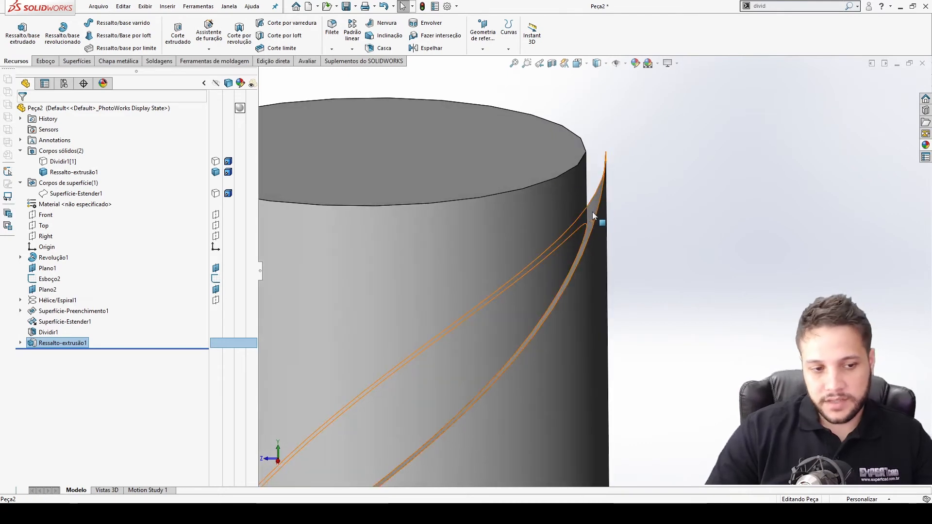
pyautogui.scroll(3, 594, 228)
pyautogui.scroll(-3, 595, 230)
pyautogui.moveTo(583, 266); pyautogui.dragTo(587, 240, button='middle')
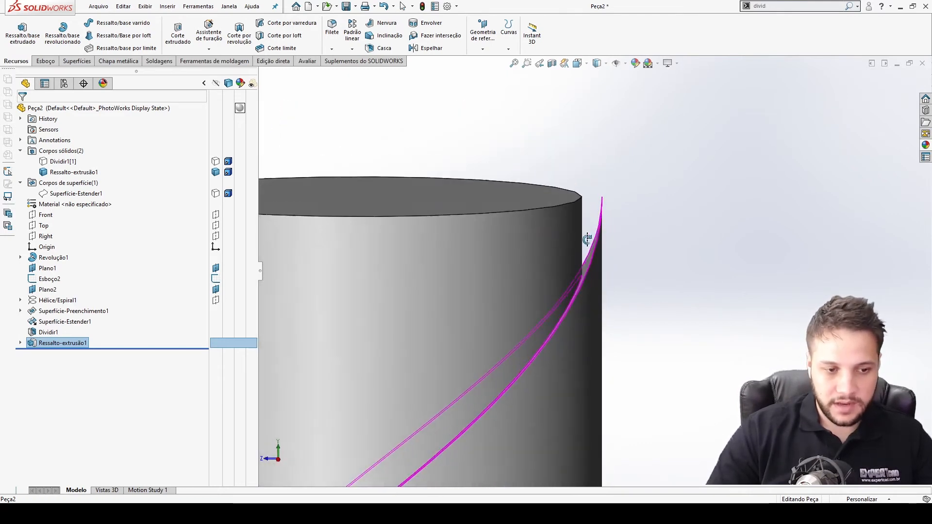
pyautogui.scroll(8, 587, 239)
pyautogui.scroll(-4, 611, 278)
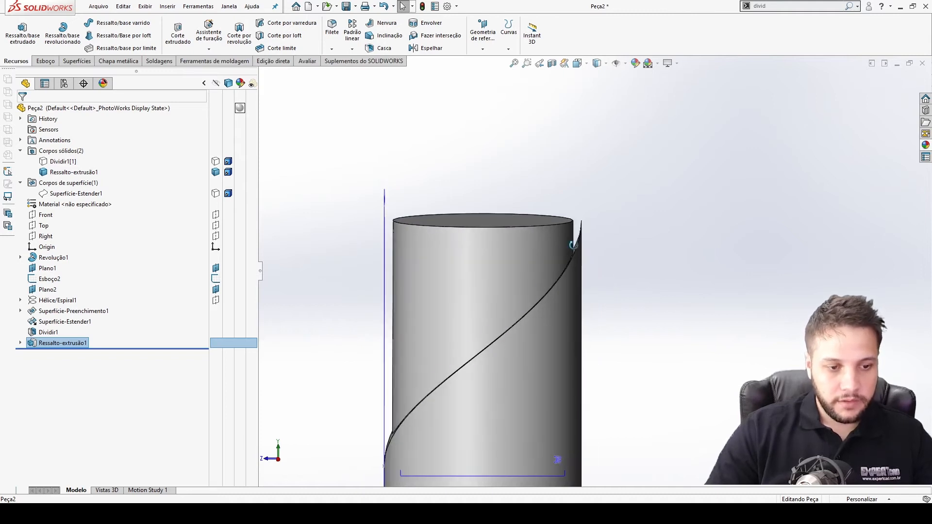
pyautogui.scroll(-5, 583, 244)
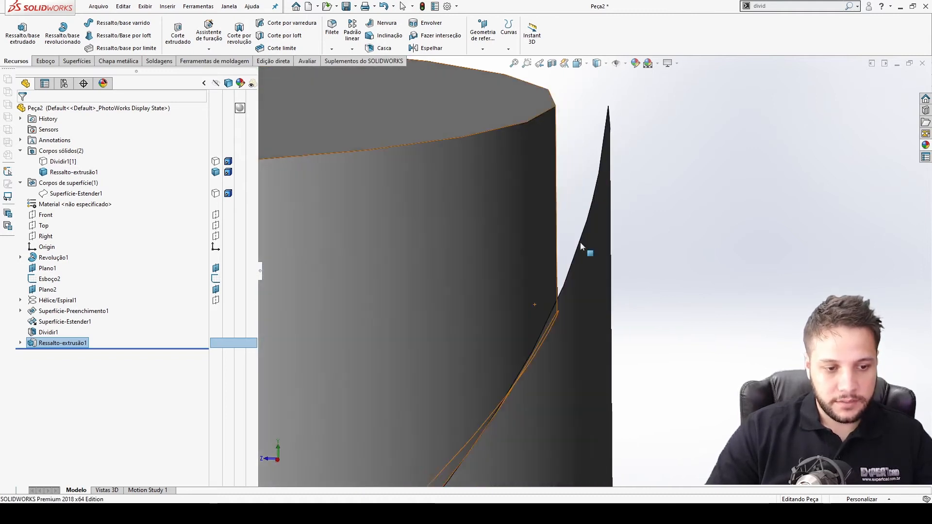
pyautogui.scroll(8, 590, 307)
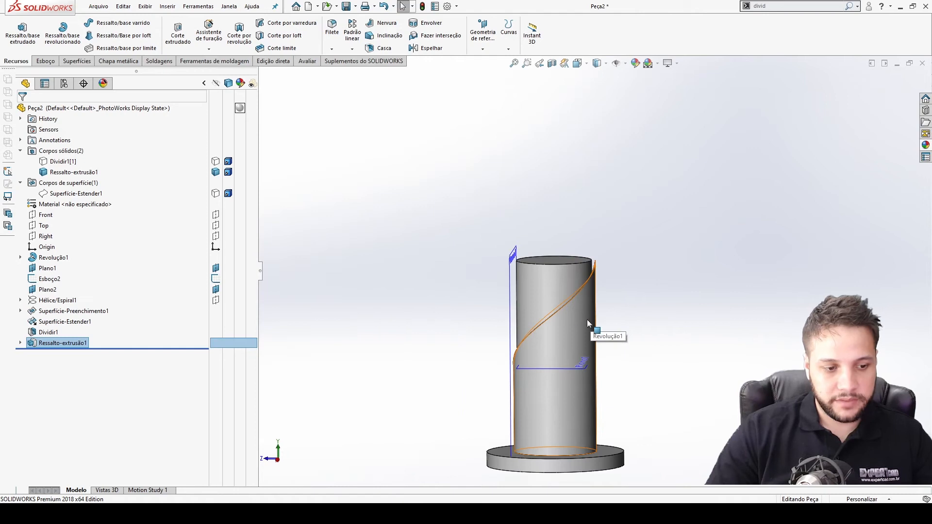
pyautogui.scroll(-3, 587, 320)
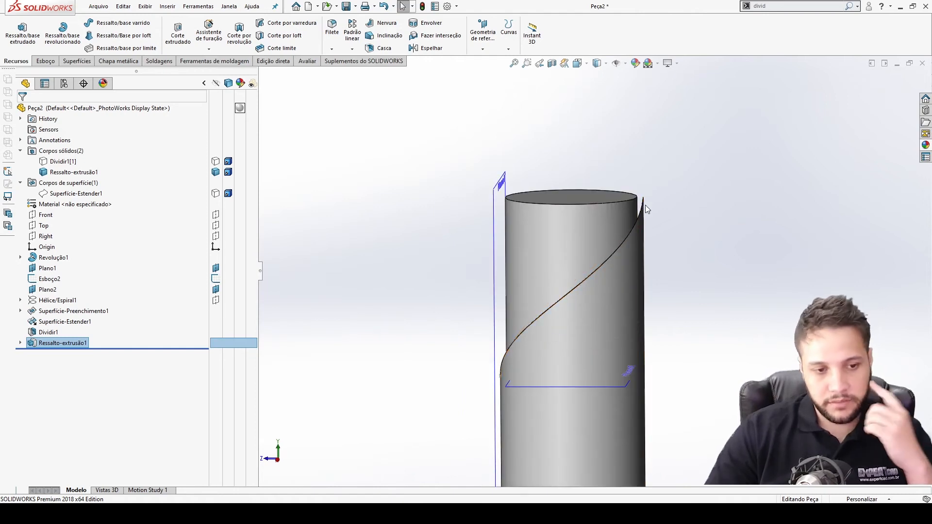
pyautogui.hotkey('ctrl', '1')
pyautogui.hotkey('ctrl', '4')
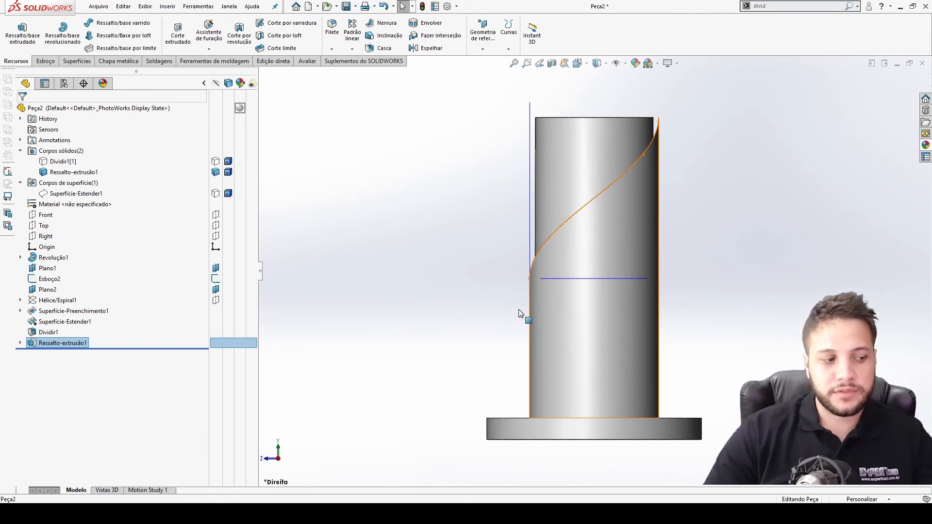
# Delete the boss extrusion feature and the Dividir1 split feature, then select the extended surface.
pyautogui.press('Delete')
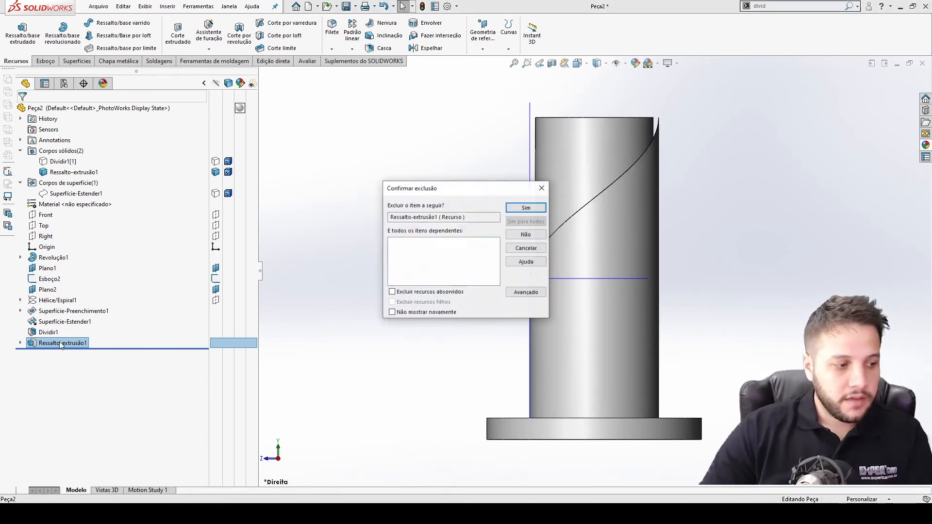
pyautogui.press('Return')
pyautogui.click(51, 333)
pyautogui.press('Delete')
pyautogui.press('Return')
pyautogui.click(64, 312)
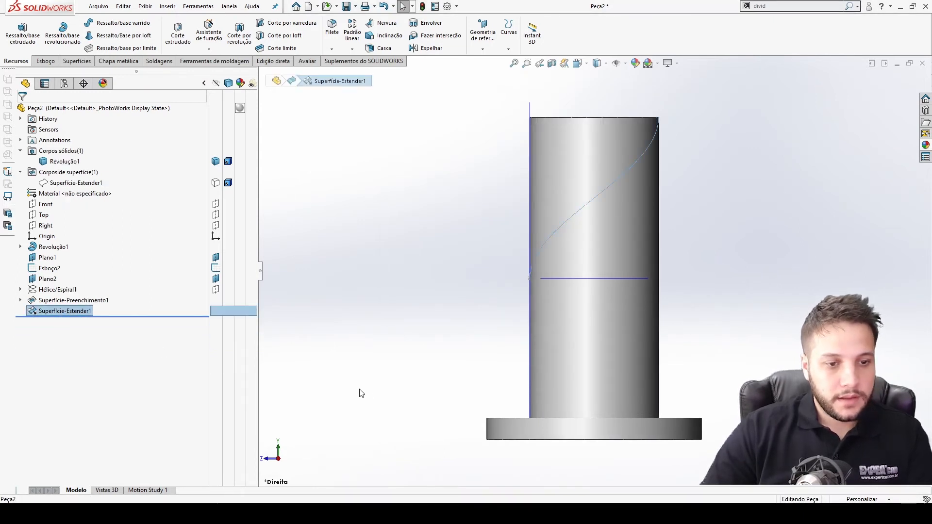
# Delete the extended surface feature from the design tree.
pyautogui.click(362, 393)
pyautogui.click(60, 310)
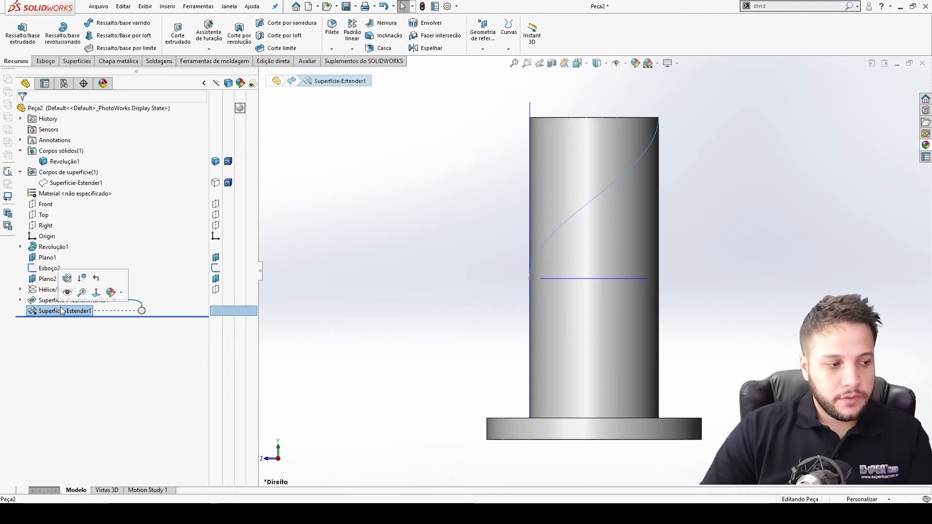
pyautogui.press('Delete')
pyautogui.press('Return')
# Edit the helix's base sketch and remove the constraint fixing the circle's size.
pyautogui.click(65, 302)
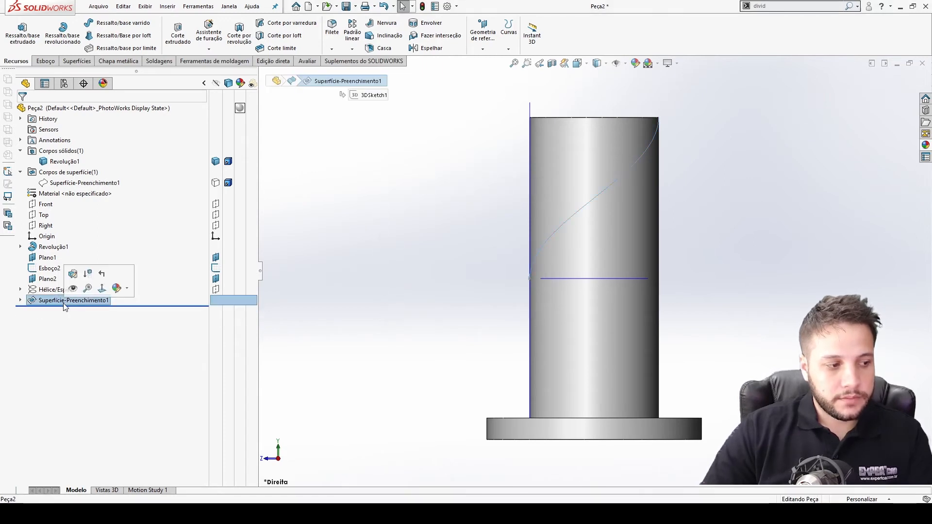
pyautogui.click(20, 290)
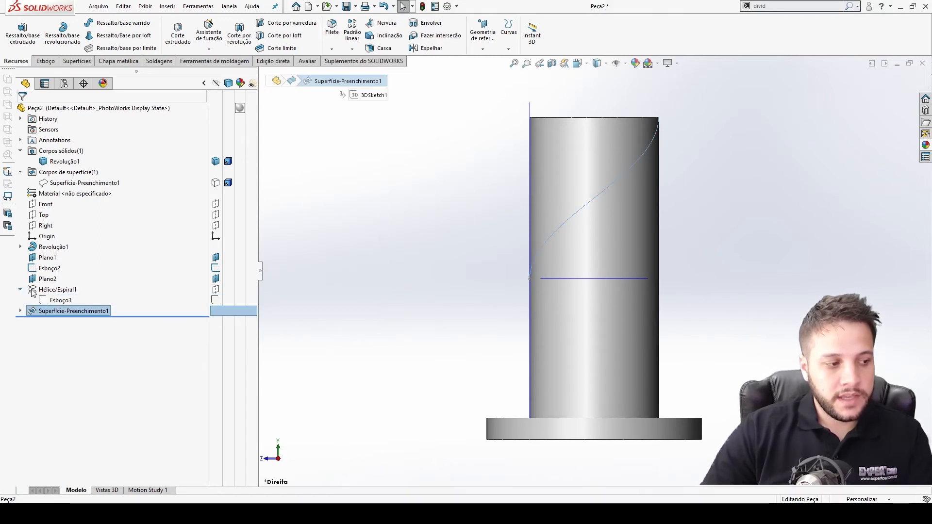
pyautogui.click(61, 301)
pyautogui.click(69, 274)
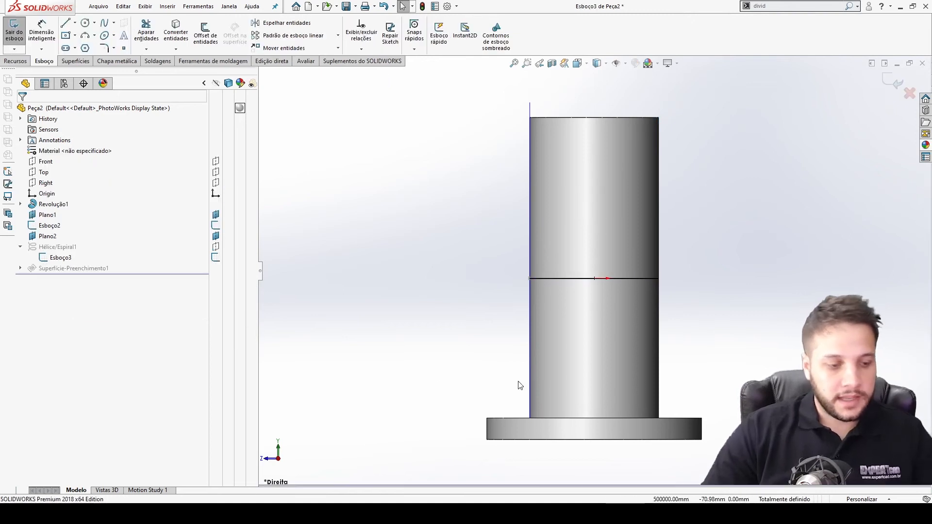
pyautogui.moveTo(519, 381); pyautogui.dragTo(536, 385, button='middle')
pyautogui.hotkey('ctrl', '8')
pyautogui.click(695, 262)
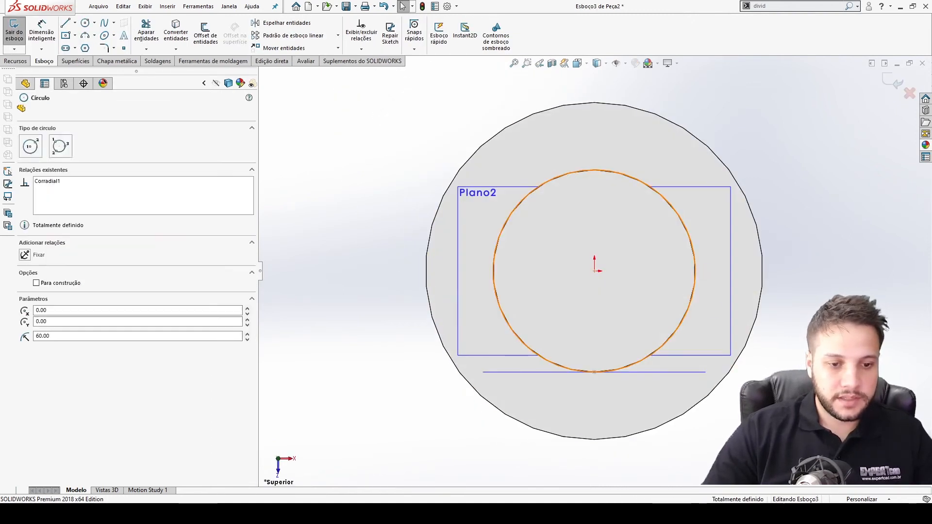
pyautogui.click(594, 164)
pyautogui.press('Delete')
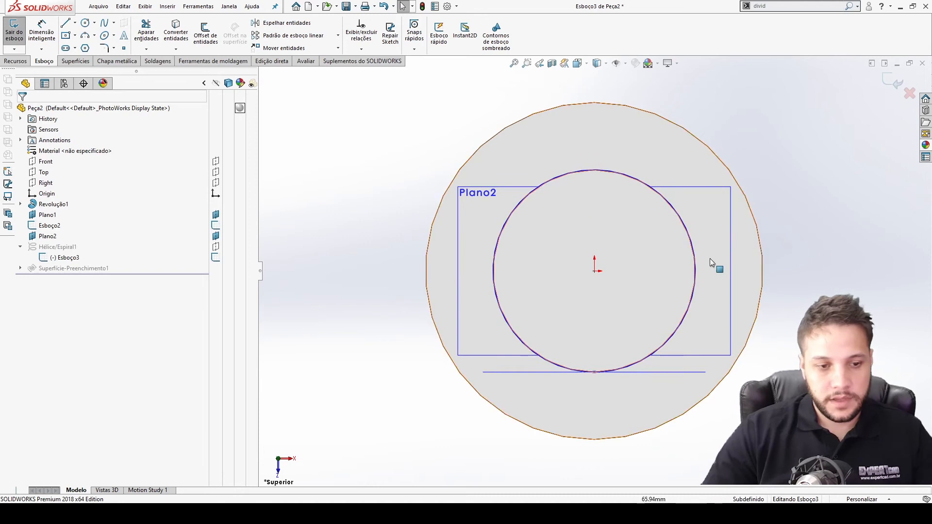
# Dimension the helix circle's diameter to 110 mm and exit the sketch.
pyautogui.press('d')
pyautogui.click(696, 258)
pyautogui.click(721, 256)
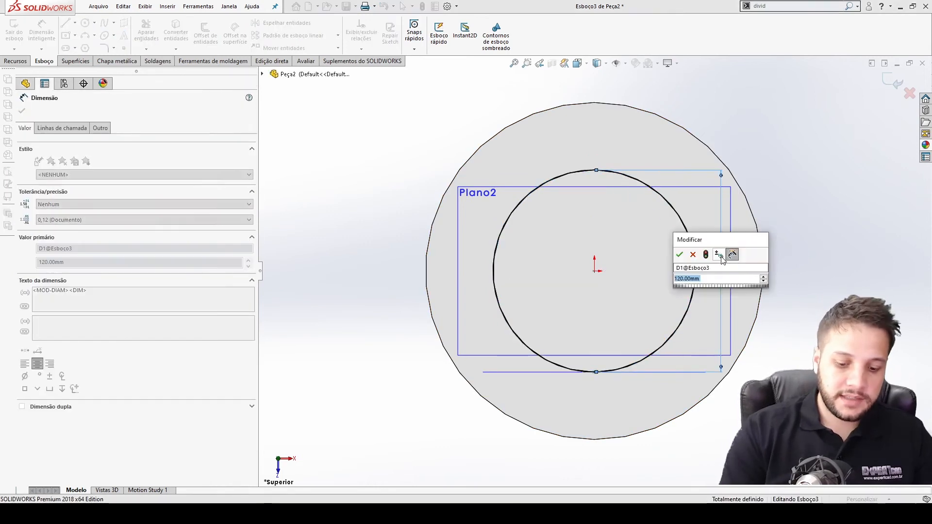
pyautogui.write('110')
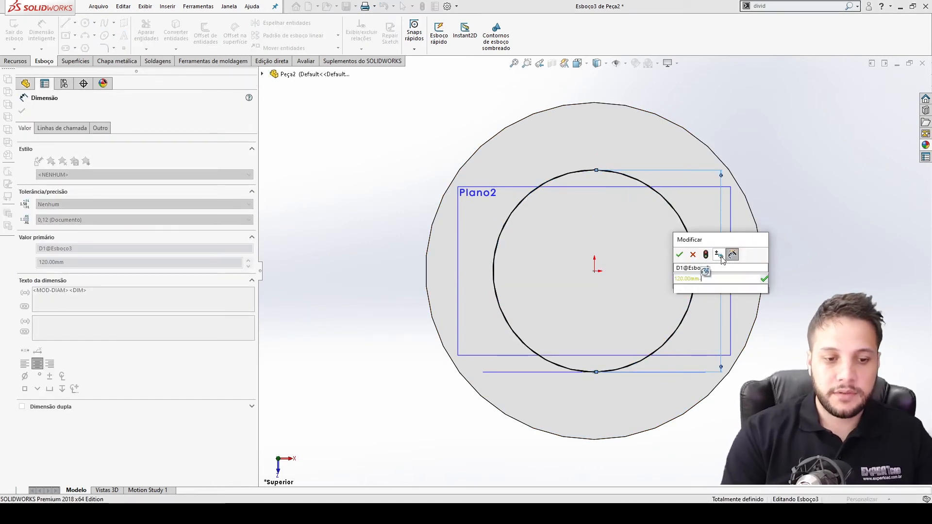
pyautogui.press('Return')
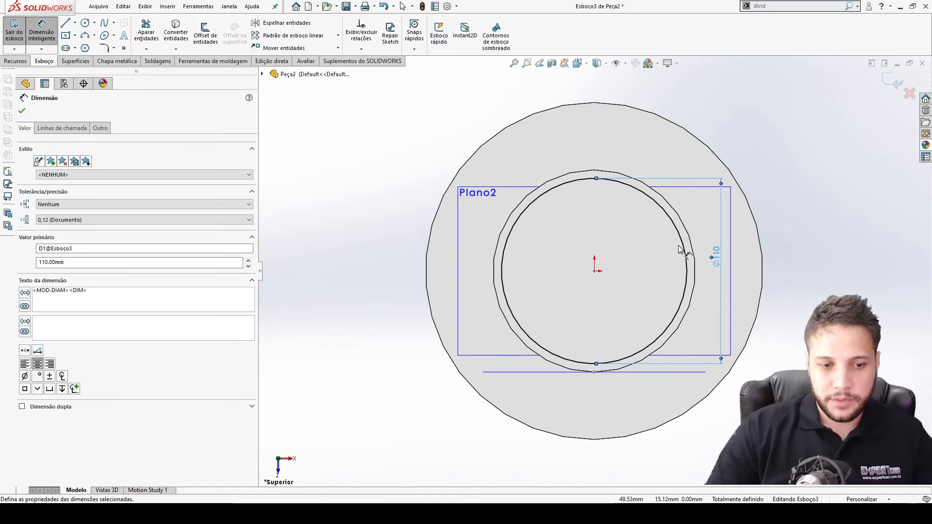
pyautogui.click(893, 81)
pyautogui.moveTo(741, 269); pyautogui.dragTo(634, 158, button='middle')
pyautogui.scroll(5, 635, 158)
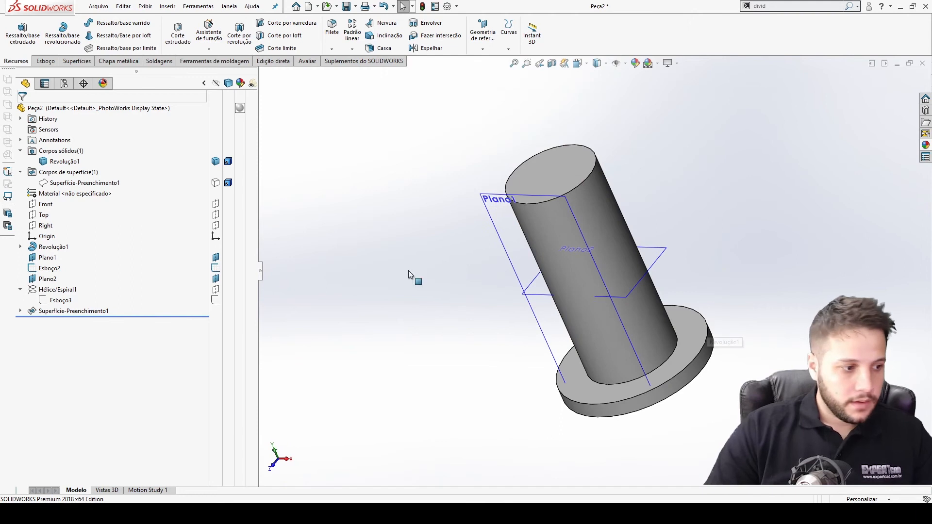
# Switch to hidden-lines-visible display in the right view and show the fill surface.
pyautogui.click(50, 300)
pyautogui.click(52, 312)
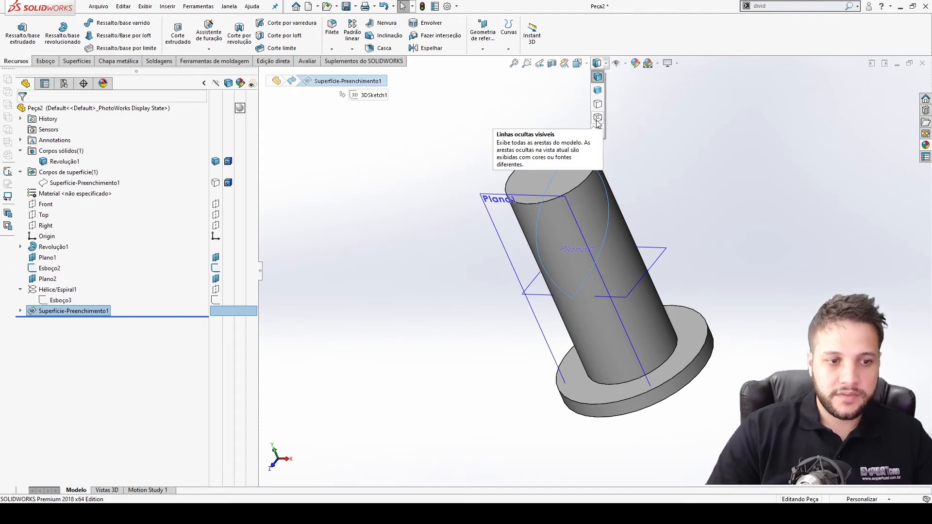
pyautogui.click(598, 118)
pyautogui.click(652, 168)
pyautogui.hotkey('ctrl', '4')
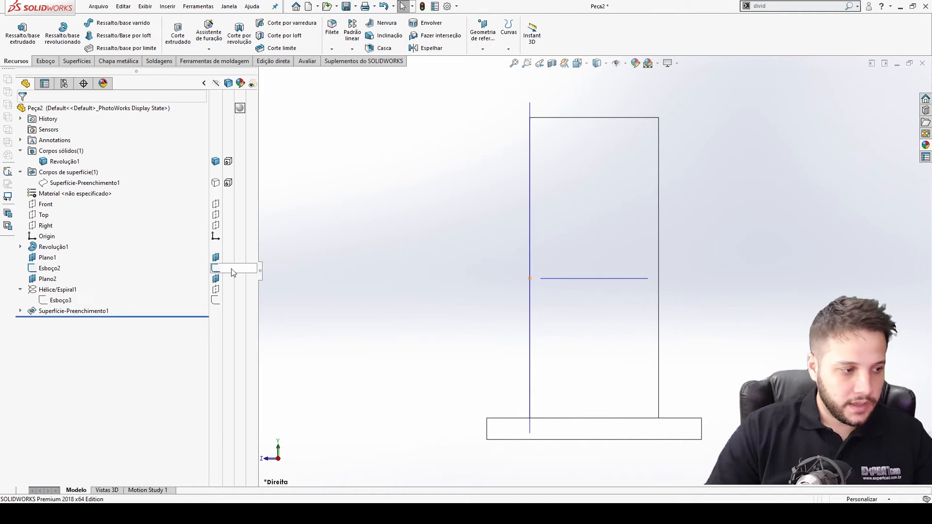
pyautogui.rightClick(59, 311)
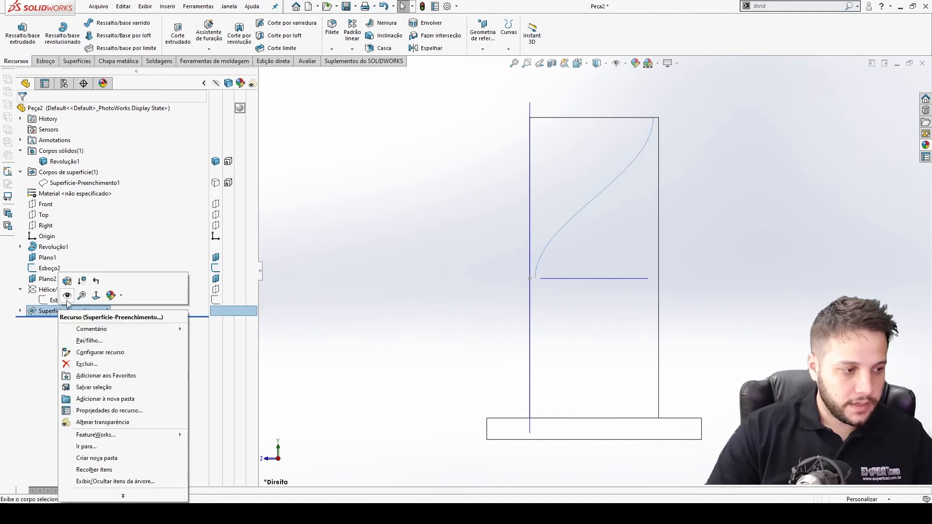
pyautogui.click(67, 297)
pyautogui.click(359, 314)
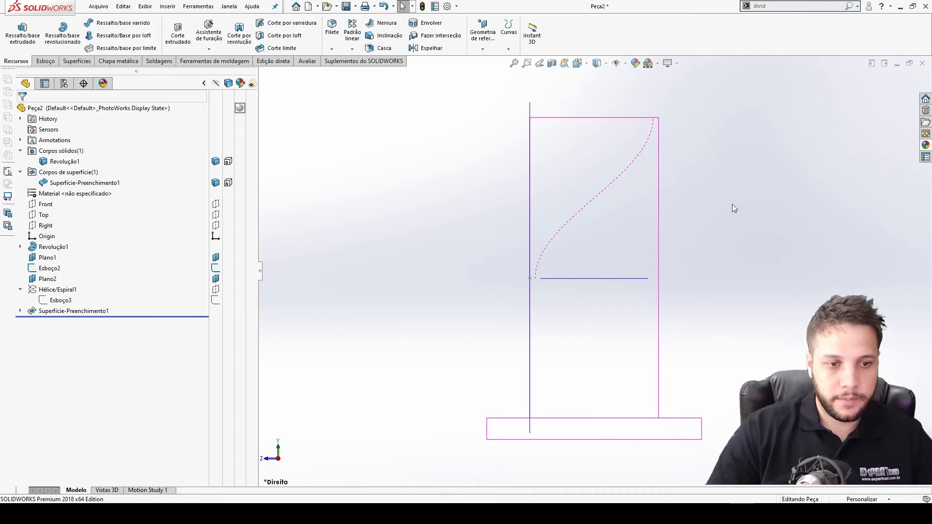
# Inspect the fill surface against the shaft from the right, top and isometric views.
pyautogui.scroll(-3, 630, 206)
pyautogui.scroll(4, 676, 279)
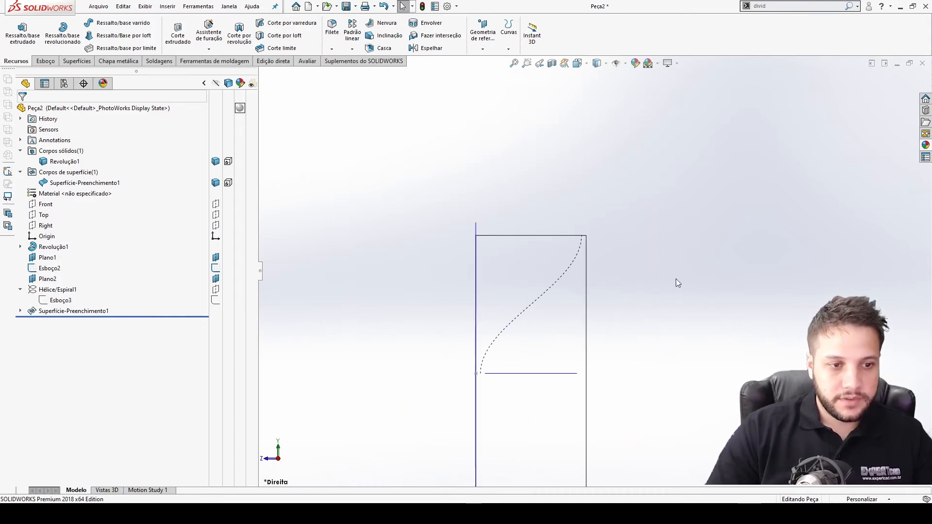
pyautogui.click(626, 65)
pyautogui.click(631, 77)
pyautogui.scroll(-4, 595, 306)
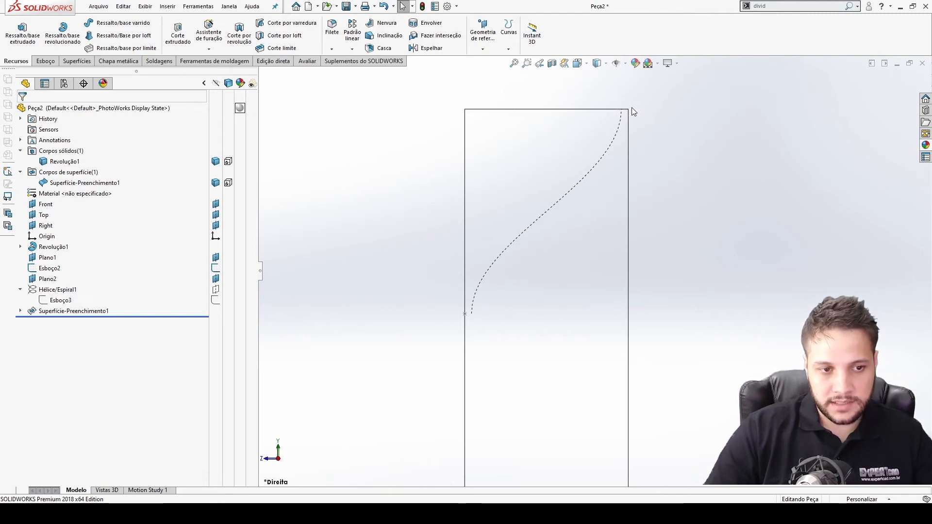
pyautogui.scroll(3, 469, 315)
pyautogui.moveTo(520, 306); pyautogui.dragTo(628, 267, button='middle')
pyautogui.hotkey('ctrl', '5')
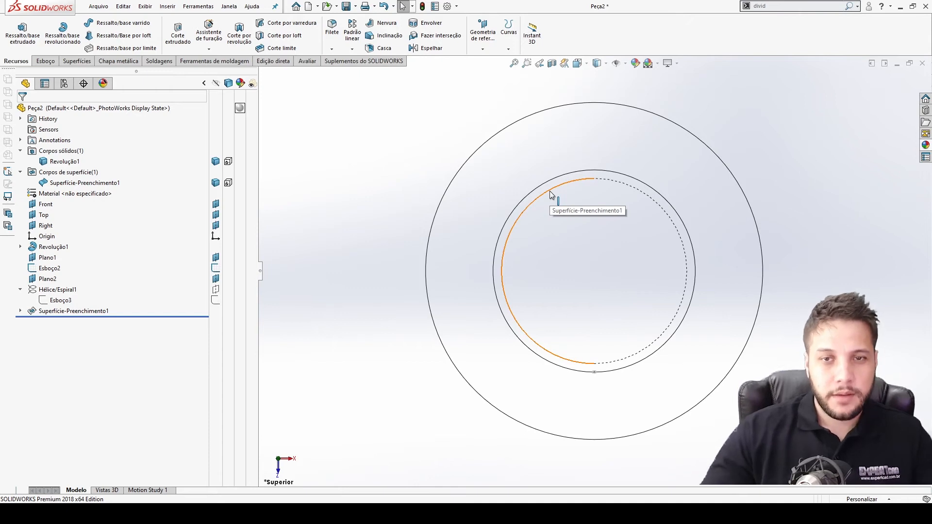
pyautogui.hotkey('ctrl', '7')
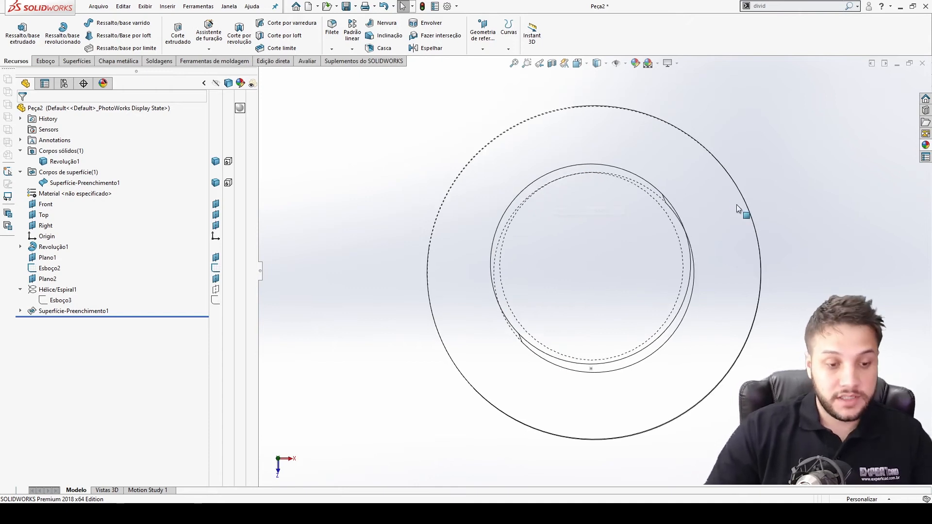
pyautogui.moveTo(657, 224); pyautogui.dragTo(661, 230, button='middle')
pyautogui.hotkey('ctrl', '4')
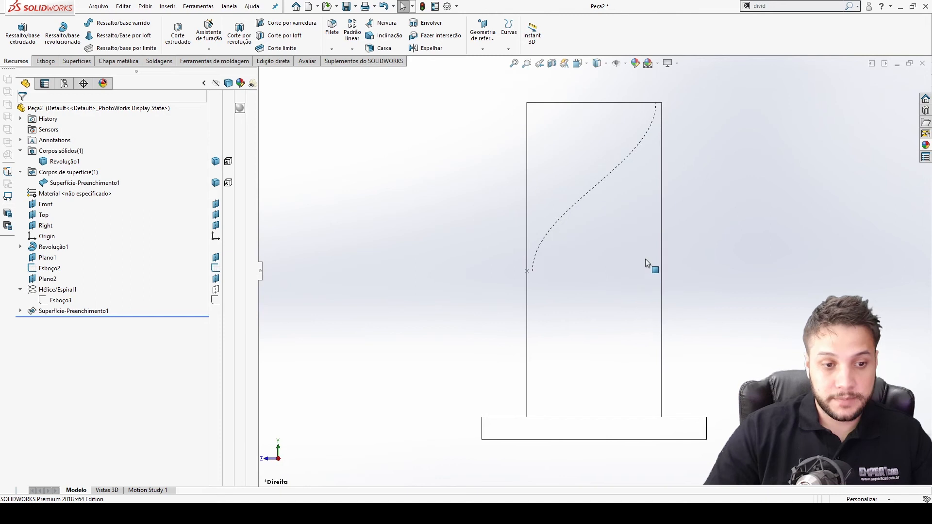
pyautogui.moveTo(604, 263); pyautogui.dragTo(553, 268, button='middle')
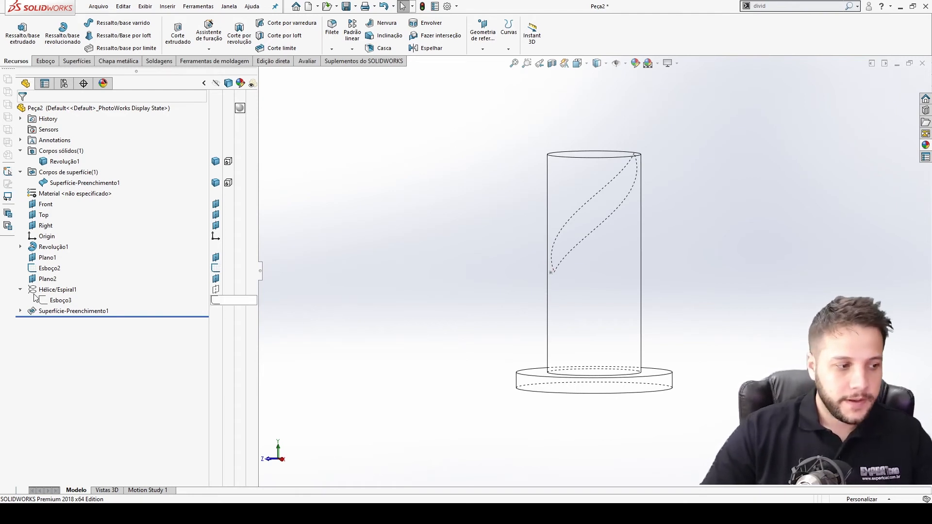
pyautogui.click(20, 289)
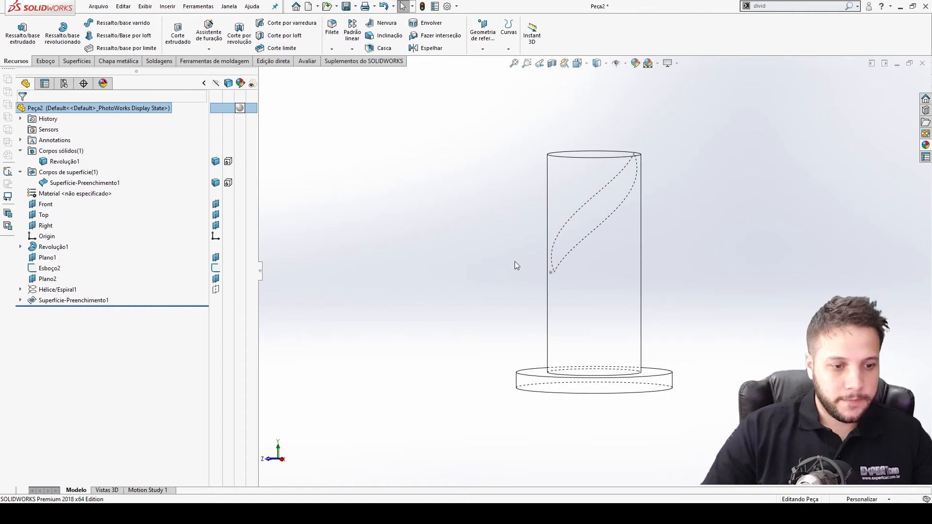
pyautogui.hotkey('ctrl', '4')
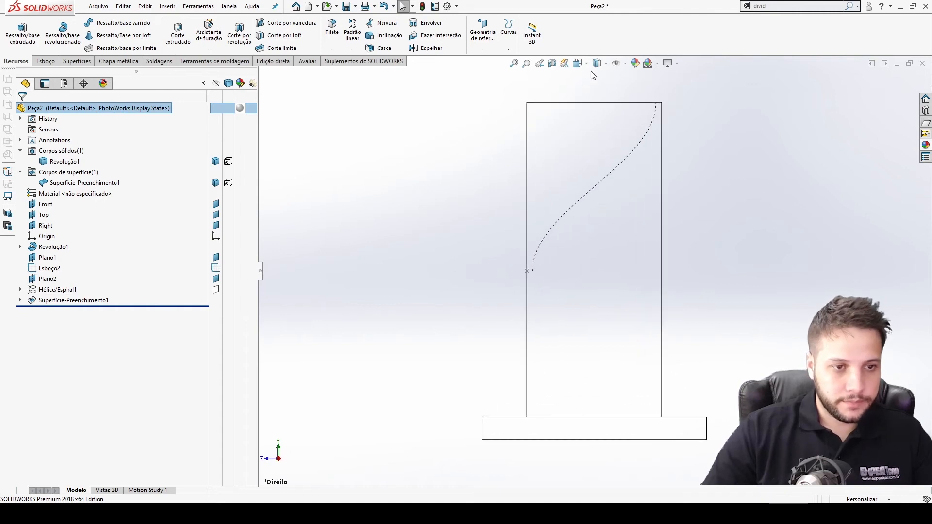
# Hide the revolved shaft body so only the fill surface is displayed.
pyautogui.click(586, 134)
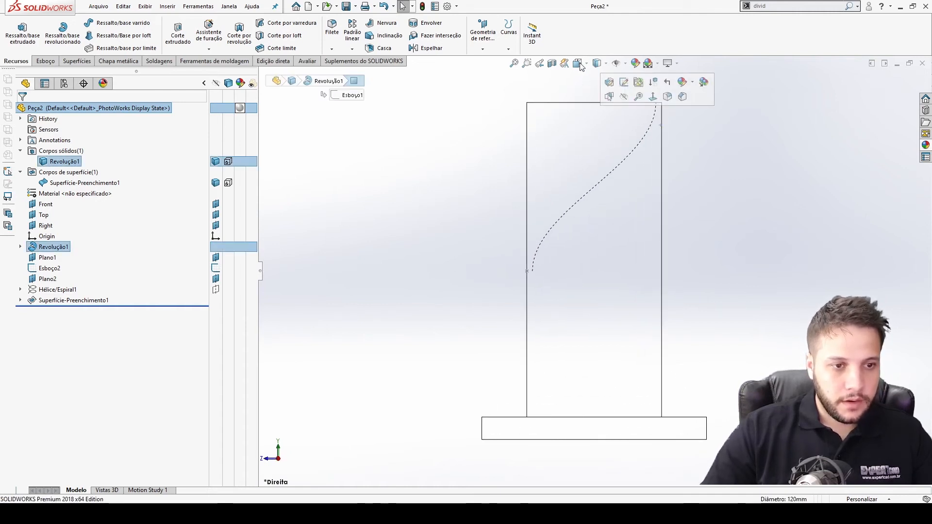
pyautogui.press('Tab')
pyautogui.click(599, 64)
pyautogui.click(600, 77)
pyautogui.moveTo(582, 168); pyautogui.dragTo(590, 183, button='middle')
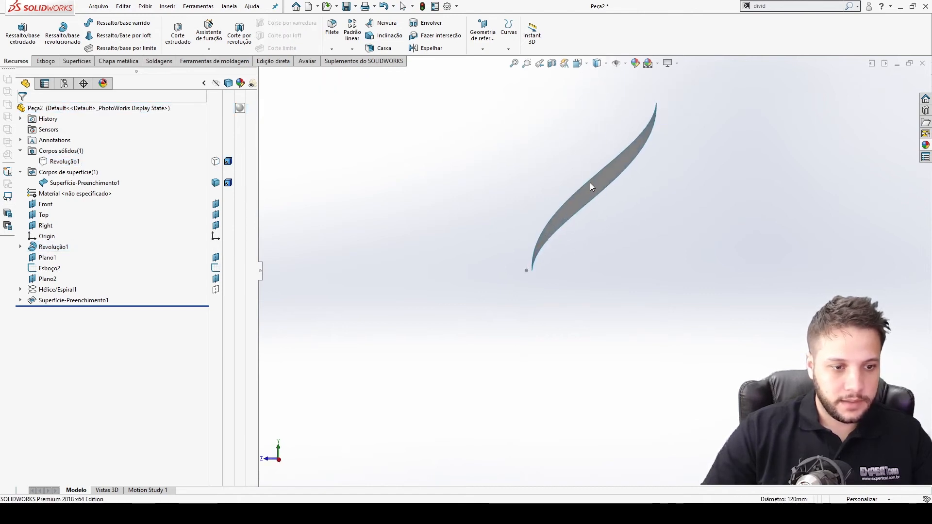
pyautogui.hotkey('ctrl', '4')
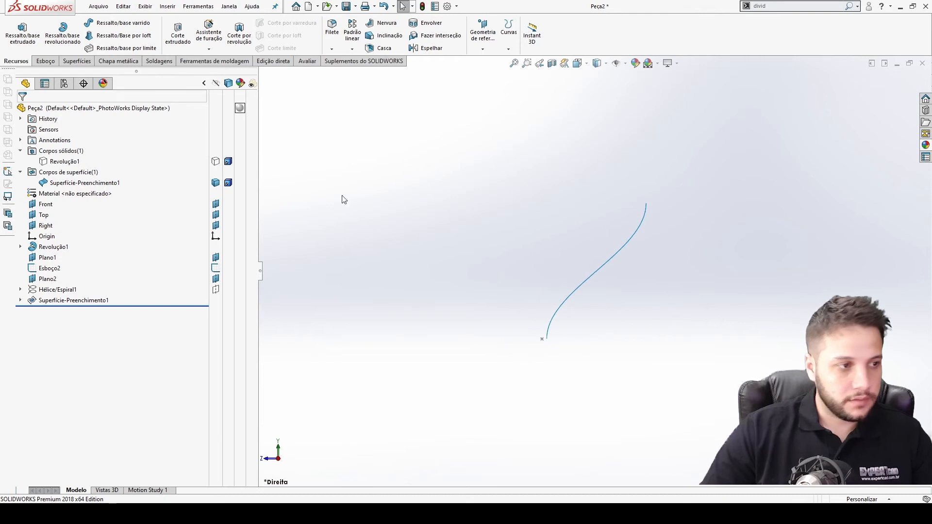
# Start a sketch on the Right plane and draw a short horizontal line at the surface's lower end.
pyautogui.click(46, 226)
pyautogui.press('f')
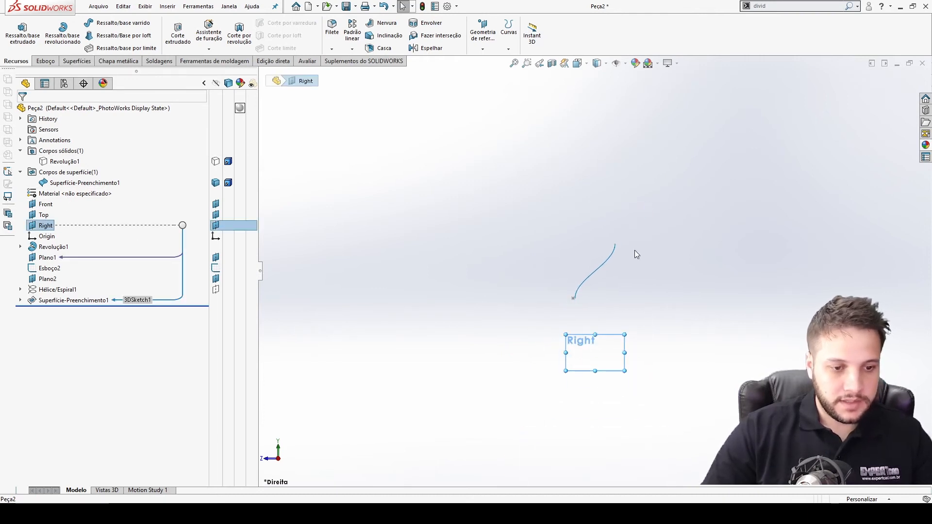
pyautogui.rightClick(45, 225)
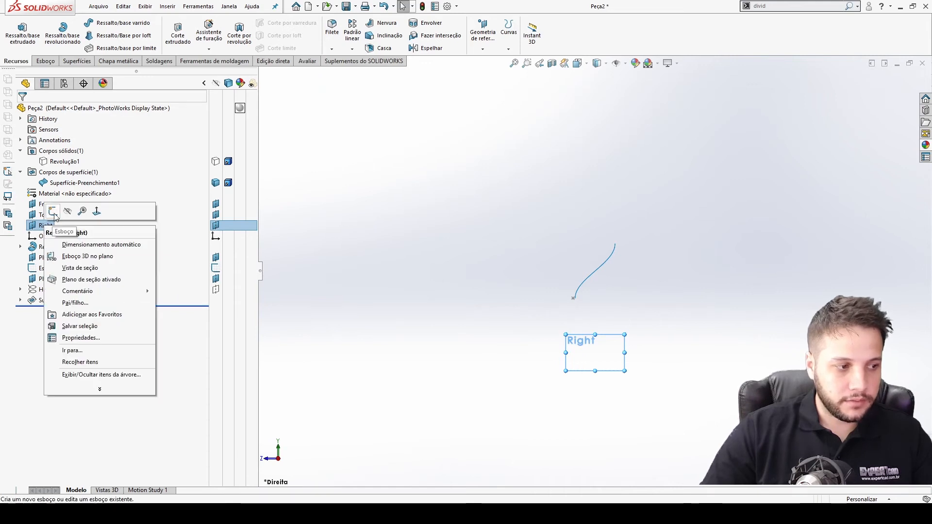
pyautogui.click(56, 210)
pyautogui.click(65, 23)
pyautogui.scroll(-5, 582, 306)
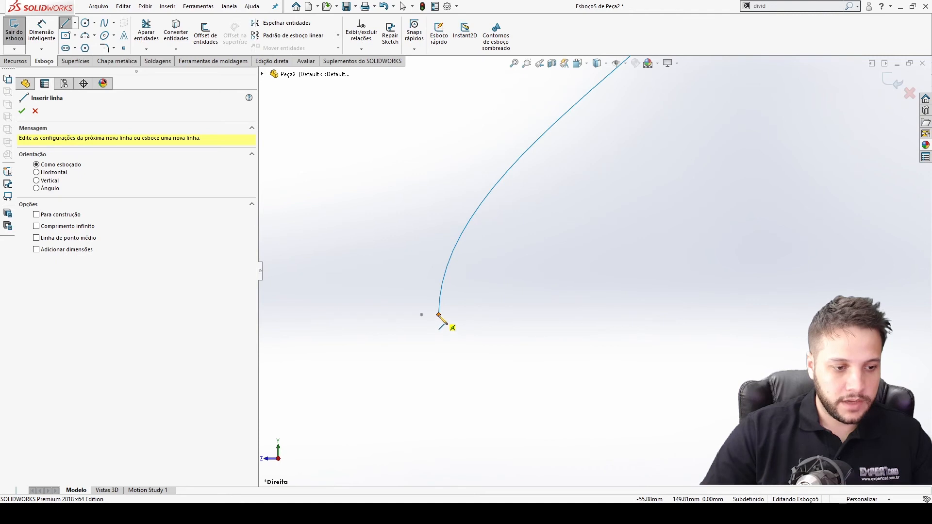
pyautogui.click(439, 315)
pyautogui.click(401, 315)
pyautogui.press('Escape')
# Dimension the line's length to 10 mm and exit the sketch.
pyautogui.moveTo(432, 333); pyautogui.dragTo(432, 317, button='right')
pyautogui.click(432, 315)
pyautogui.click(429, 335)
pyautogui.write('10')
pyautogui.press('Return')
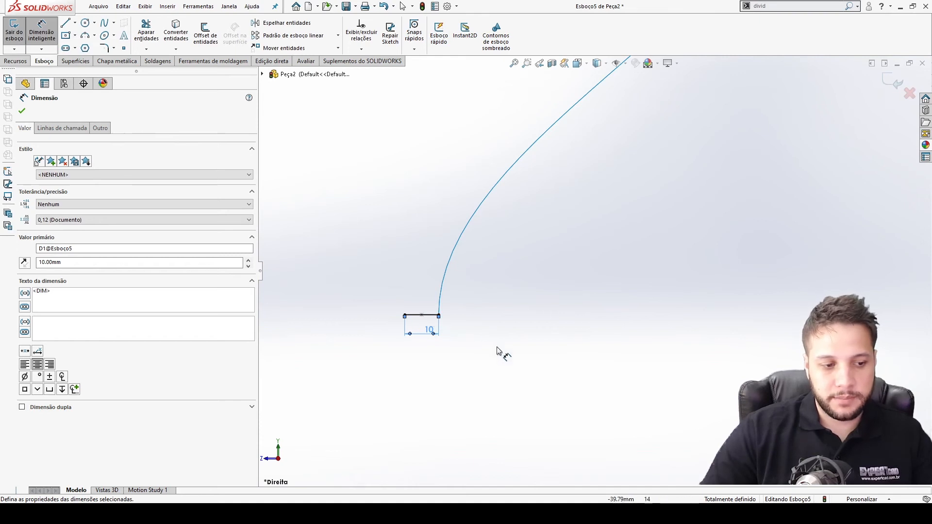
pyautogui.scroll(5, 530, 320)
pyautogui.press('Escape')
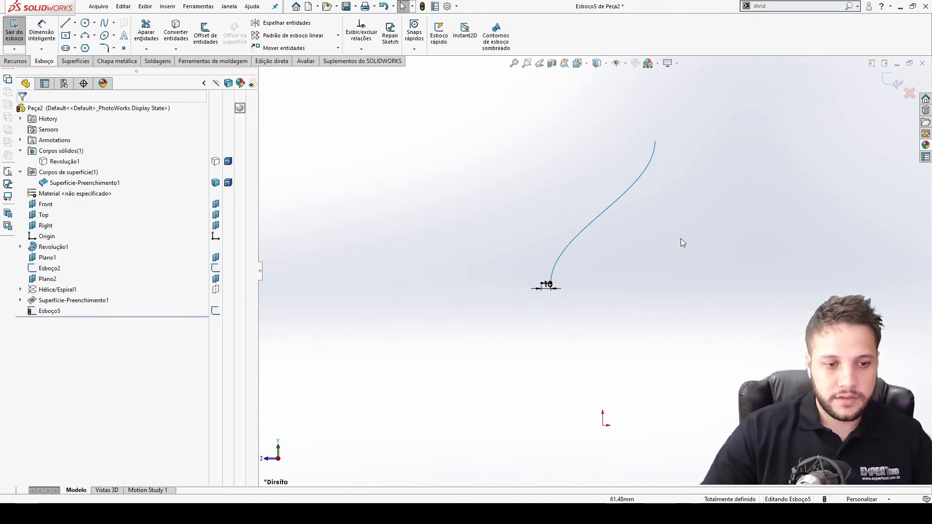
pyautogui.click(897, 88)
# Create a swept surface using the 10 mm line sketch as the profile and the fill surface's curved edge as the path.
pyautogui.moveTo(657, 207)
pyautogui.mouseDown(button='middle')
pyautogui.moveTo(554, 235)
pyautogui.moveTo(587, 270)
pyautogui.mouseUp(button='middle')
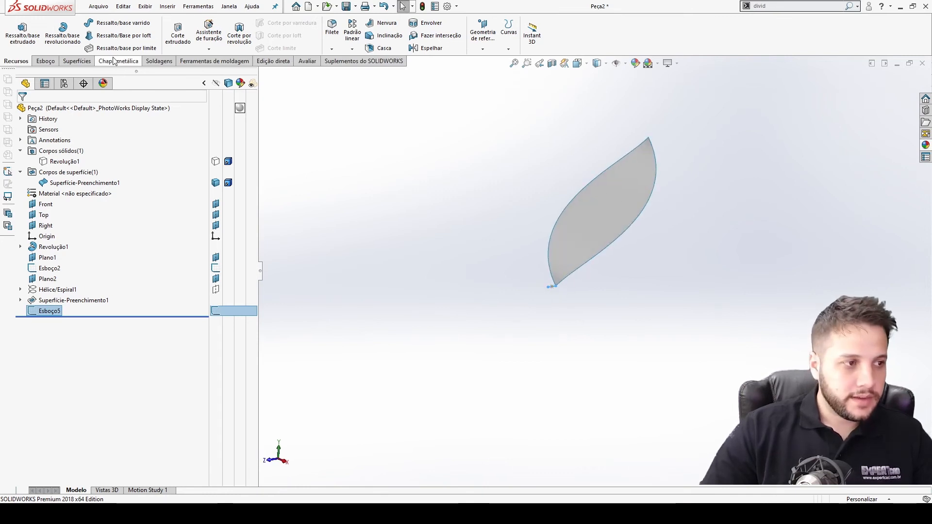
pyautogui.click(77, 61)
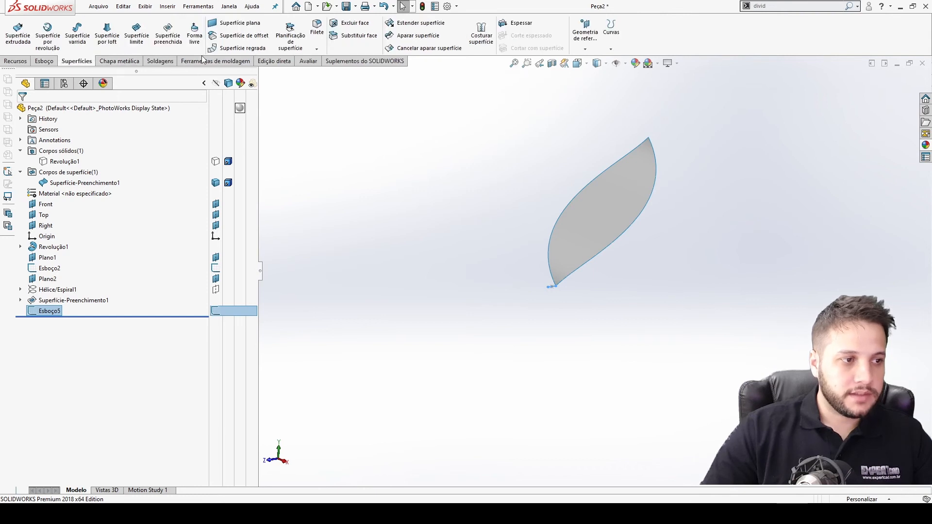
pyautogui.click(78, 39)
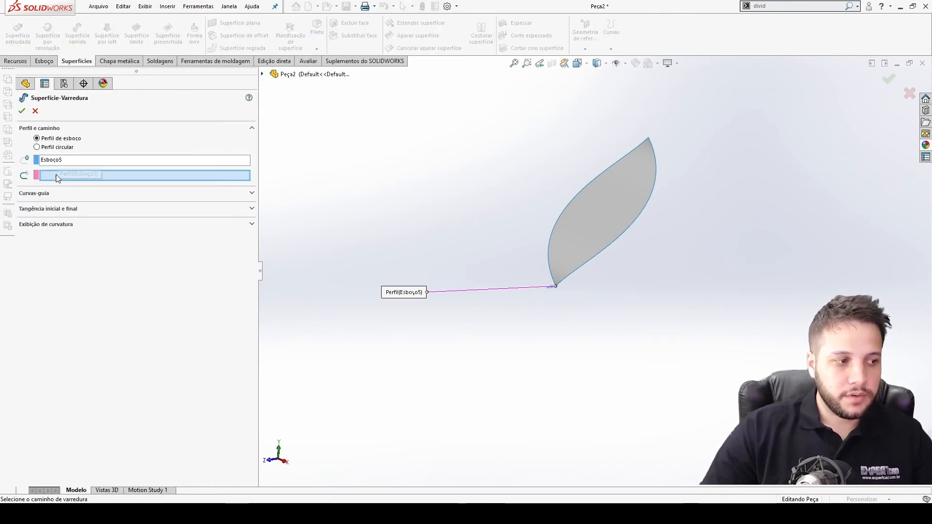
pyautogui.click(602, 251)
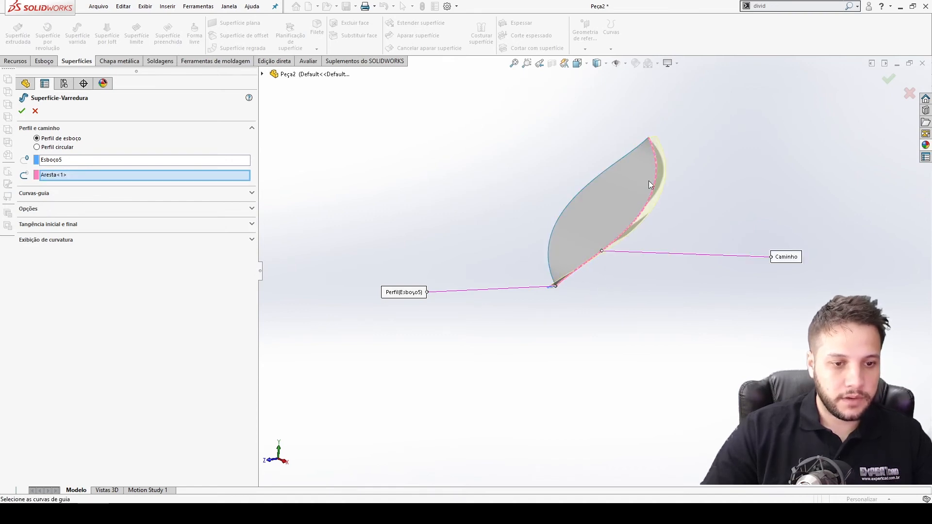
pyautogui.scroll(5, 624, 157)
pyautogui.moveTo(625, 157)
pyautogui.mouseDown(button='middle')
pyautogui.moveTo(695, 150)
pyautogui.moveTo(478, 161)
pyautogui.moveTo(625, 155)
pyautogui.mouseUp(button='middle')
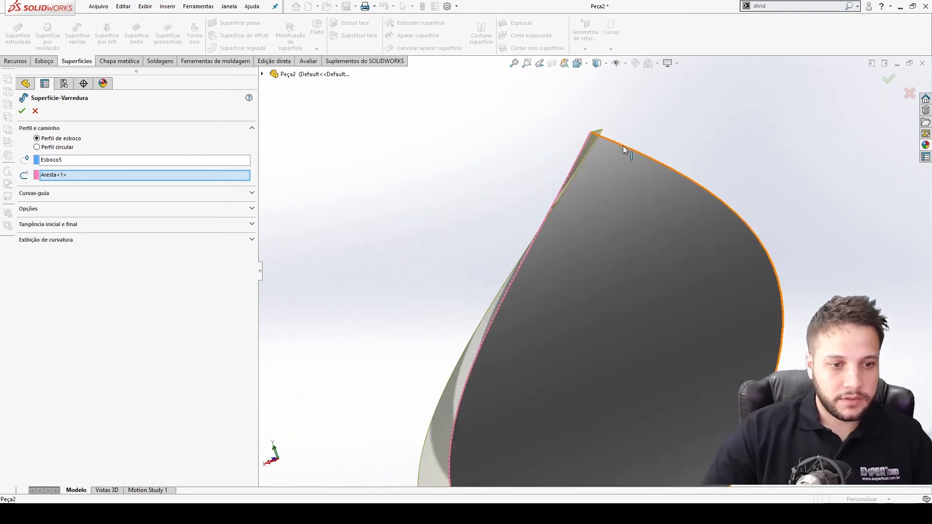
pyautogui.scroll(-3, 613, 309)
pyautogui.moveTo(612, 309); pyautogui.dragTo(651, 222, button='middle')
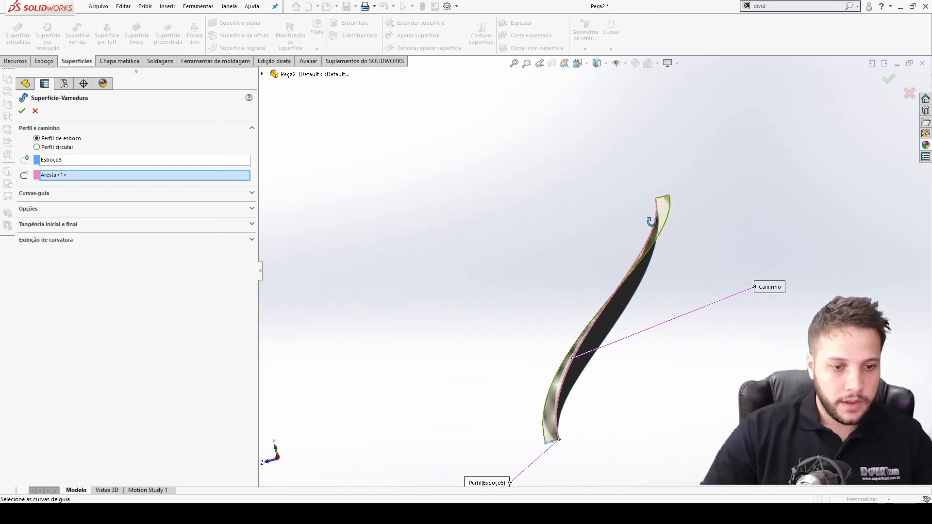
pyautogui.moveTo(580, 407); pyautogui.dragTo(720, 269, button='middle')
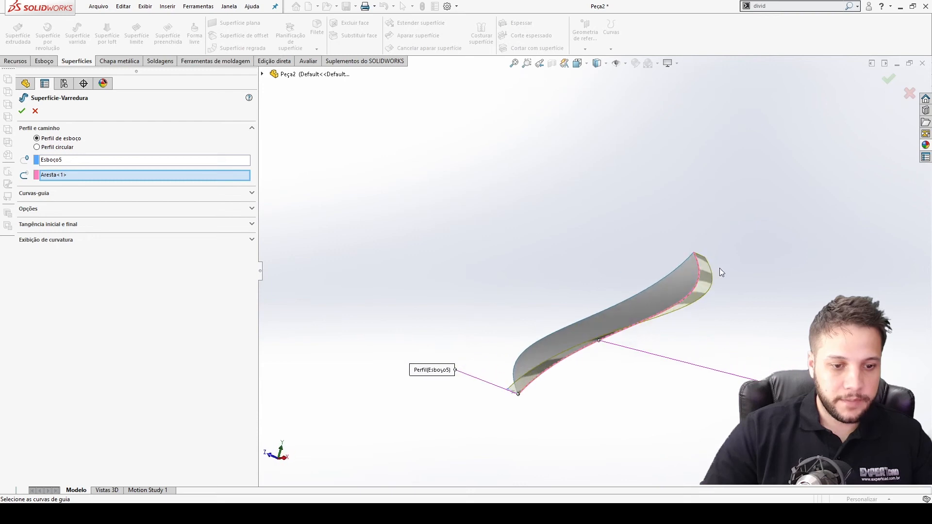
pyautogui.click(889, 79)
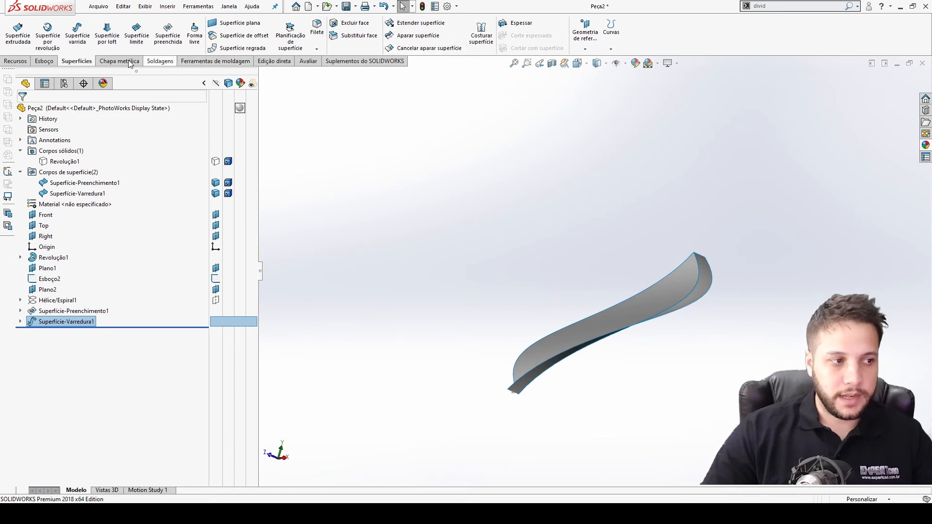
# Mirror the swept surface body about the Right plane.
pyautogui.click(16, 61)
pyautogui.click(352, 49)
pyautogui.click(383, 83)
pyautogui.click(263, 74)
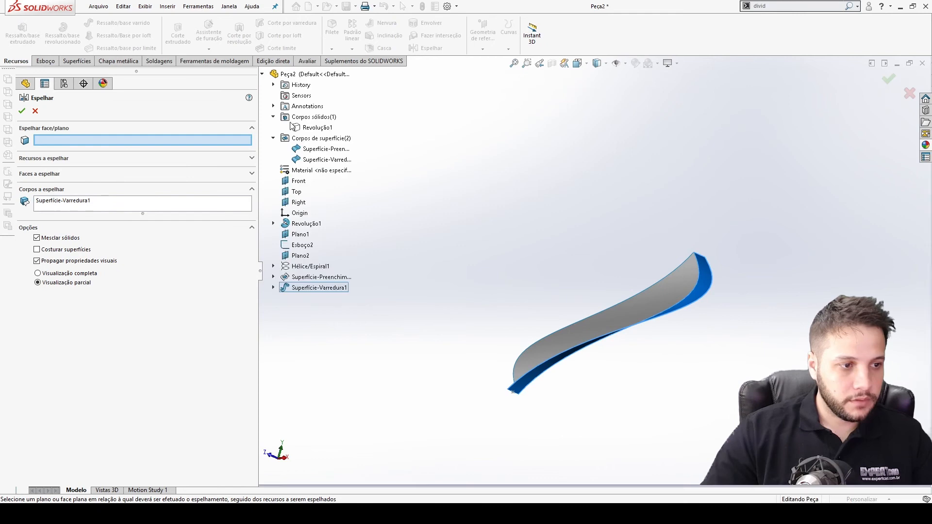
pyautogui.click(298, 203)
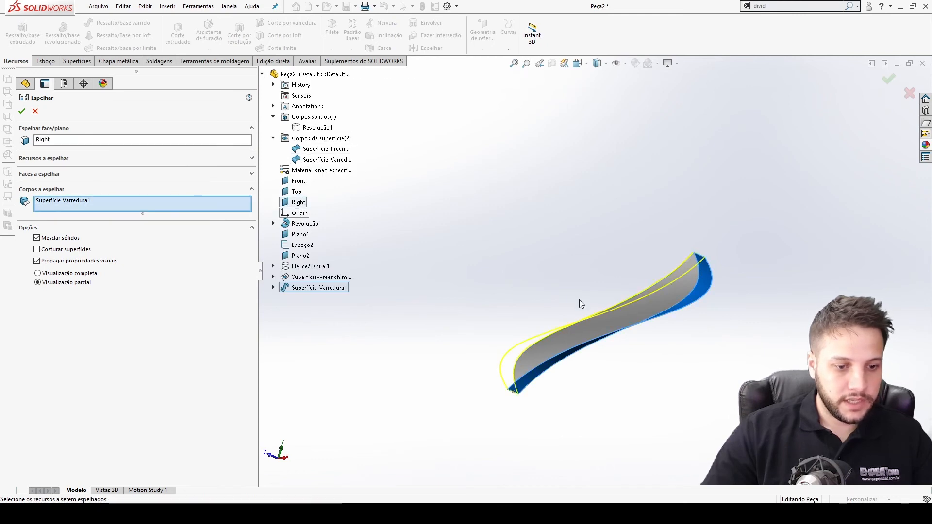
pyautogui.scroll(3, 593, 294)
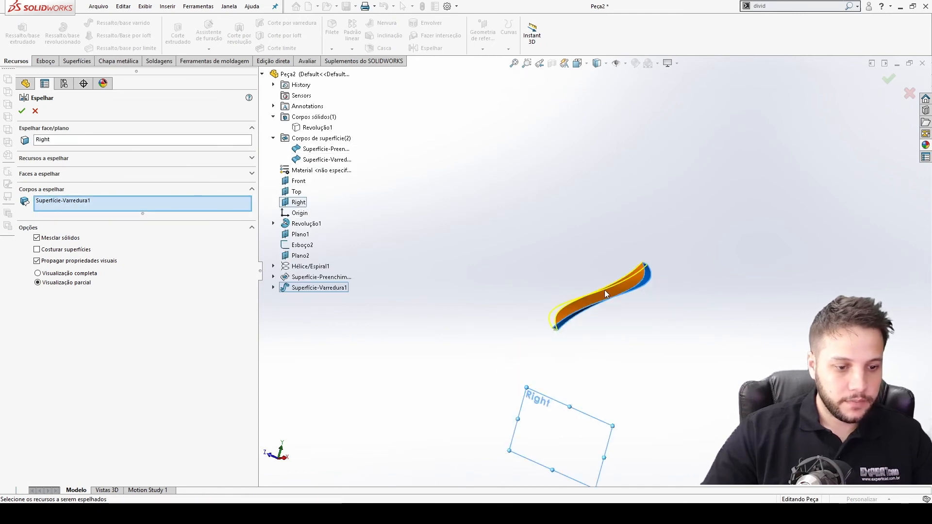
pyautogui.click(22, 112)
pyautogui.moveTo(577, 290); pyautogui.dragTo(642, 295, button='middle')
pyautogui.scroll(-5, 619, 260)
pyautogui.moveTo(583, 260); pyautogui.dragTo(399, 292, button='middle')
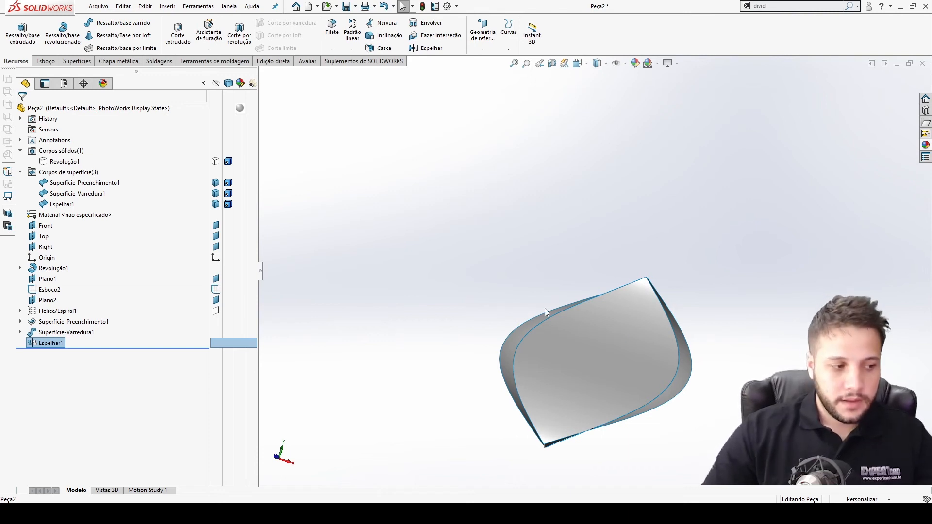
pyautogui.click(488, 273)
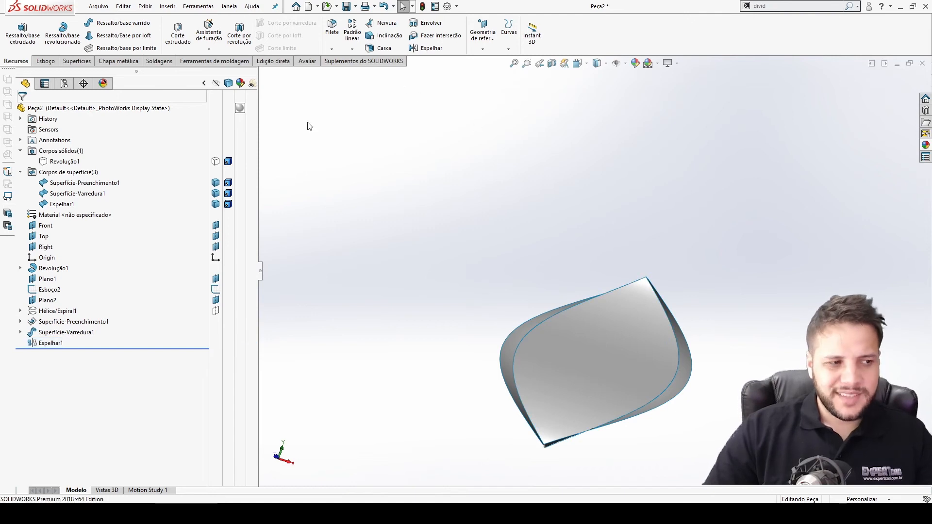
# Knit the fill surface, the swept surface and the mirrored surface into one surface.
pyautogui.click(76, 61)
pyautogui.click(481, 33)
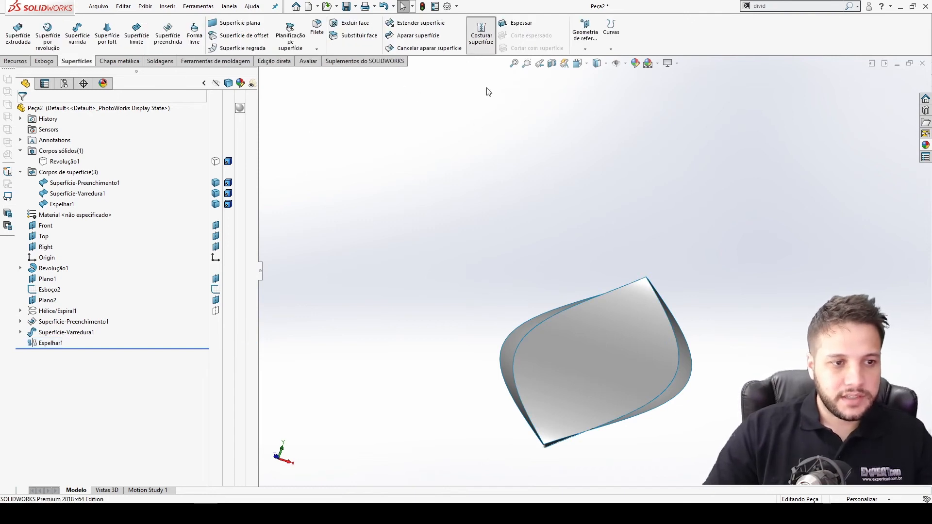
pyautogui.click(596, 317)
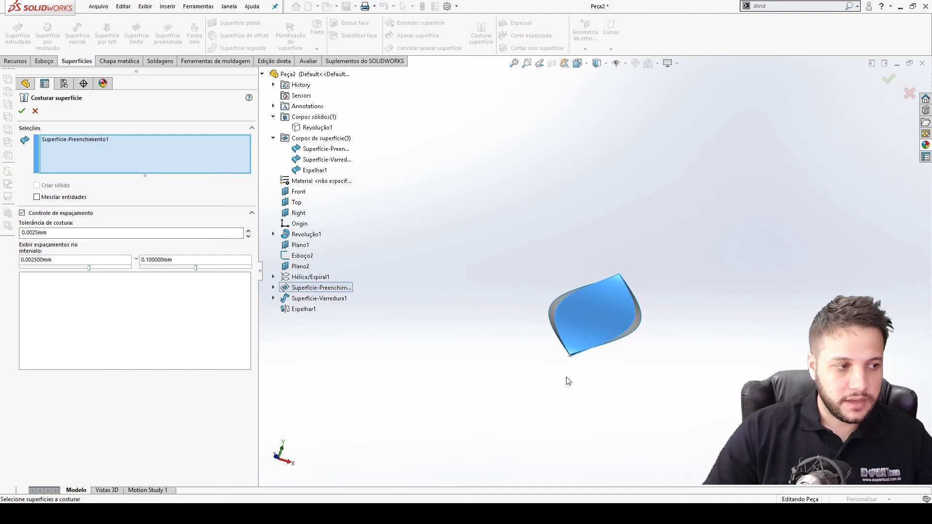
pyautogui.click(639, 321)
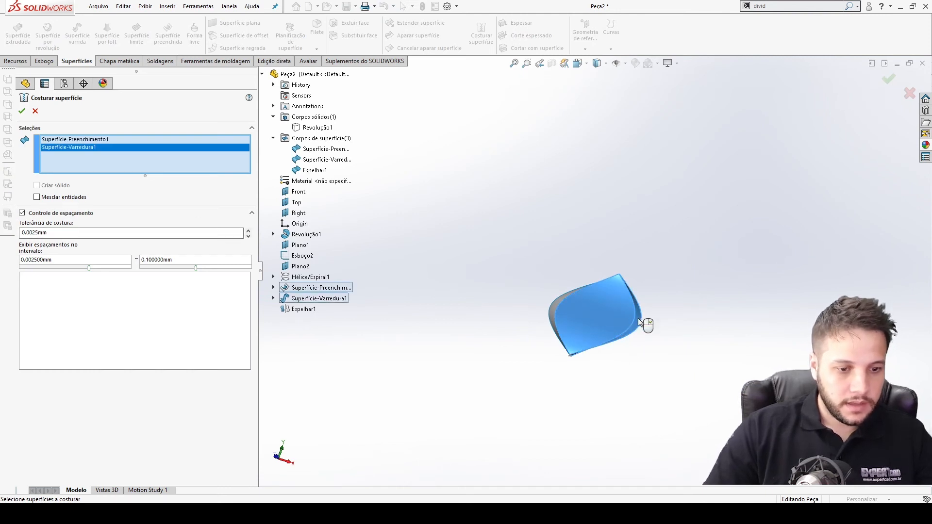
pyautogui.click(555, 305)
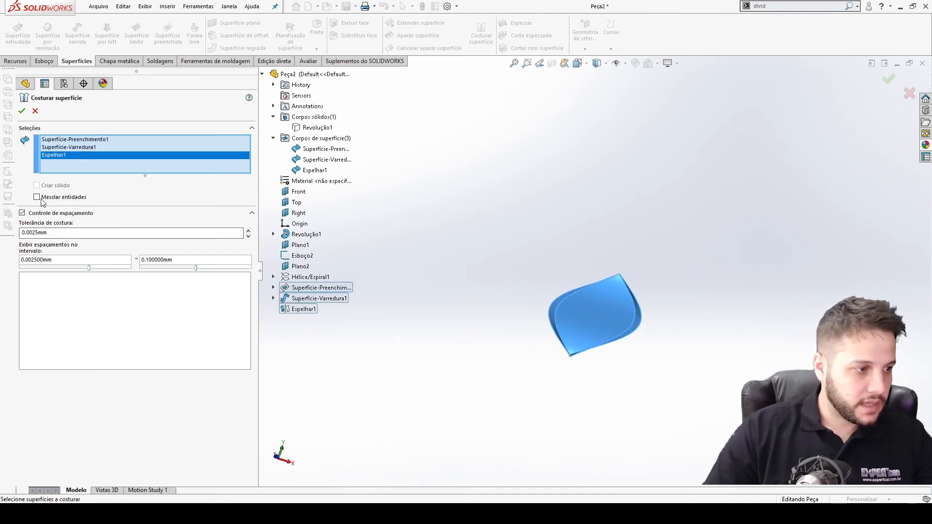
pyautogui.click(22, 111)
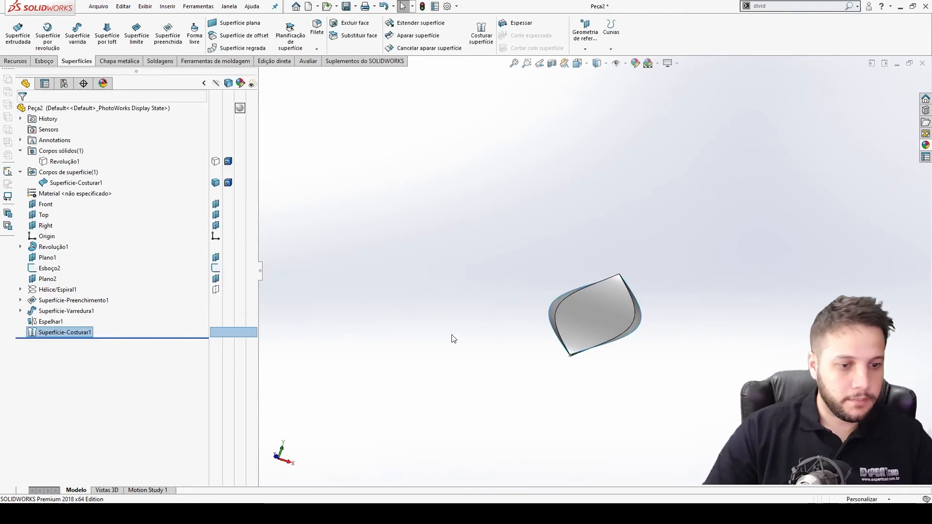
# Show the revolved shaft body again together with the knitted surface.
pyautogui.click(600, 329)
pyautogui.click(602, 353)
pyautogui.click(593, 291)
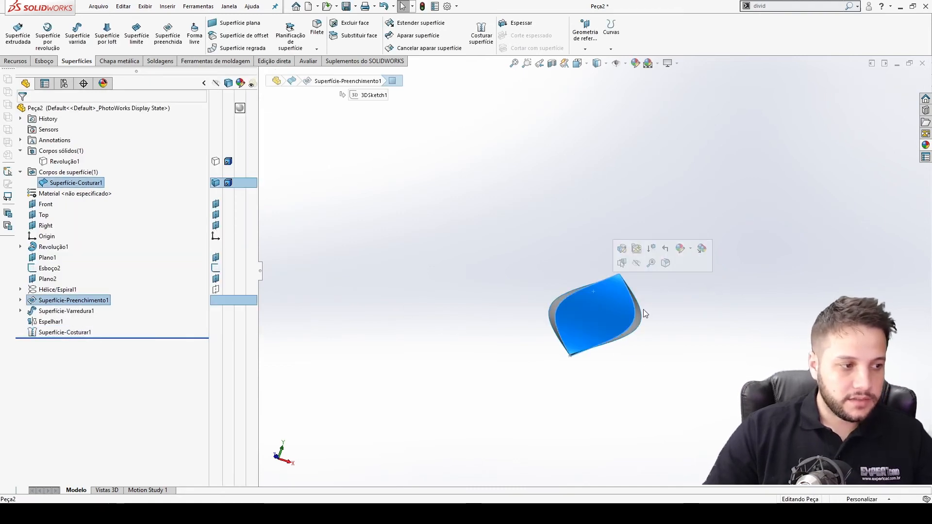
pyautogui.click(82, 184)
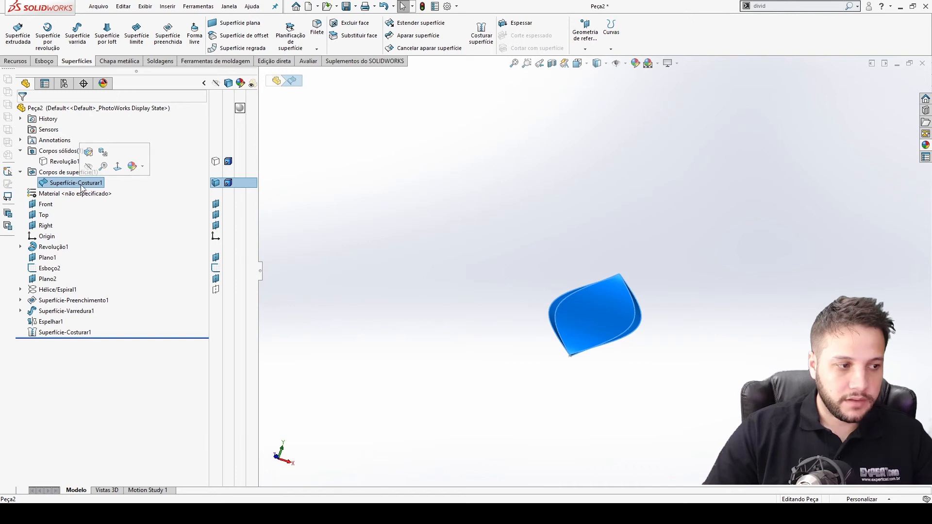
pyautogui.click(495, 297)
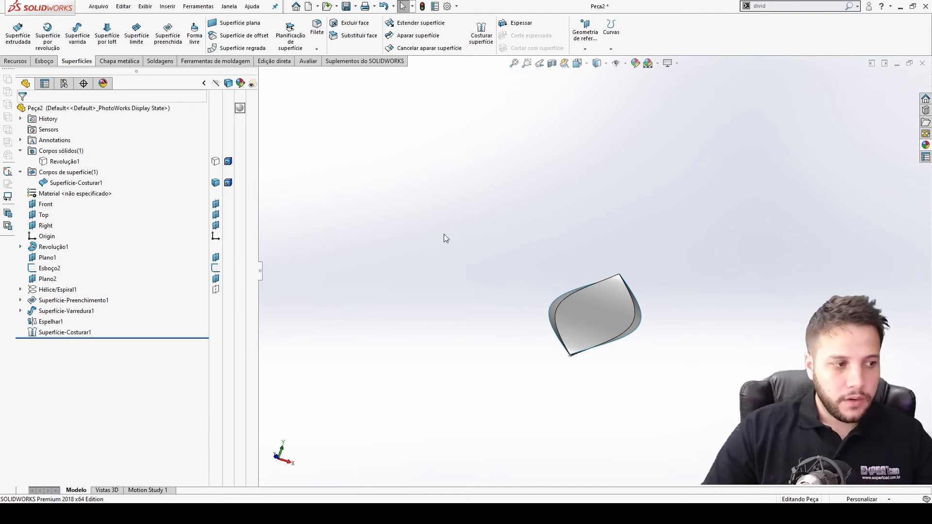
pyautogui.click(215, 162)
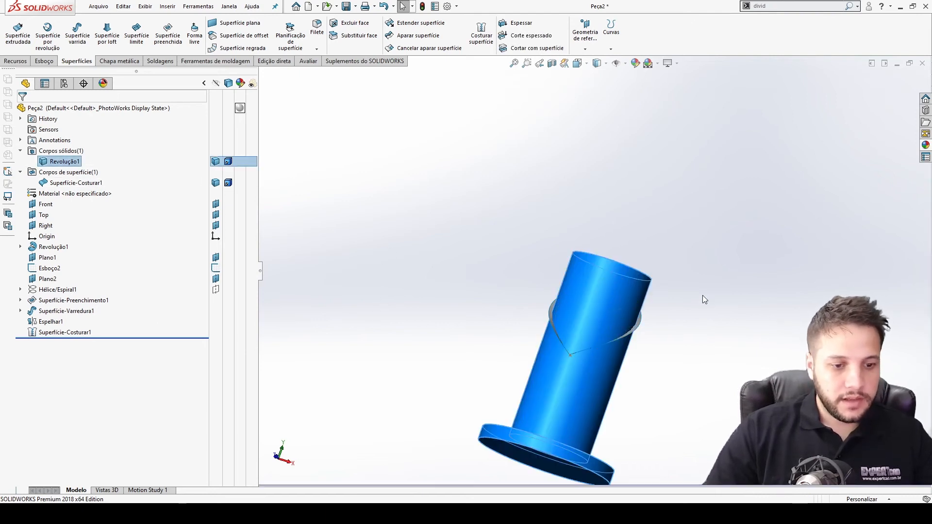
pyautogui.scroll(-4, 562, 358)
pyautogui.moveTo(508, 340); pyautogui.dragTo(529, 342, button='middle')
pyautogui.scroll(5, 531, 343)
pyautogui.click(691, 349)
# Try to split the shaft body with the Split command, using the knitted surface as the trim tool.
pyautogui.click(788, 7)
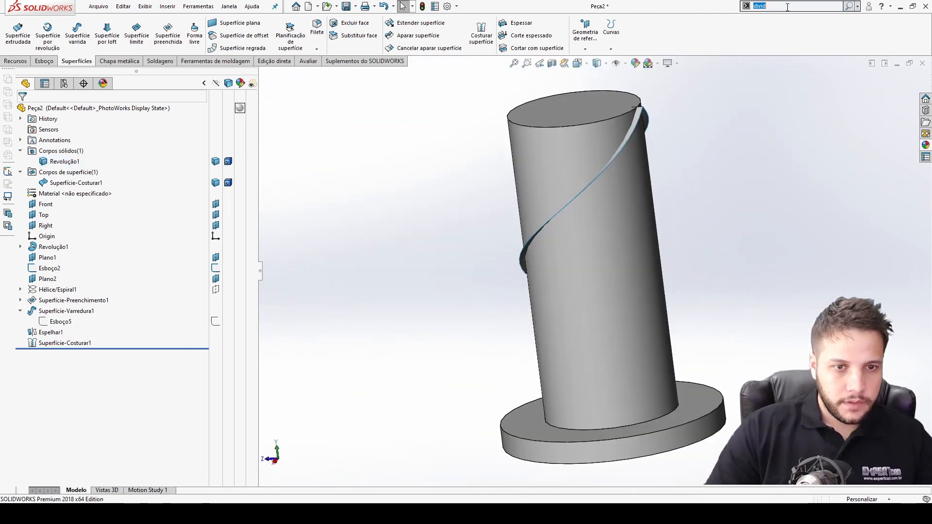
pyautogui.click(765, 19)
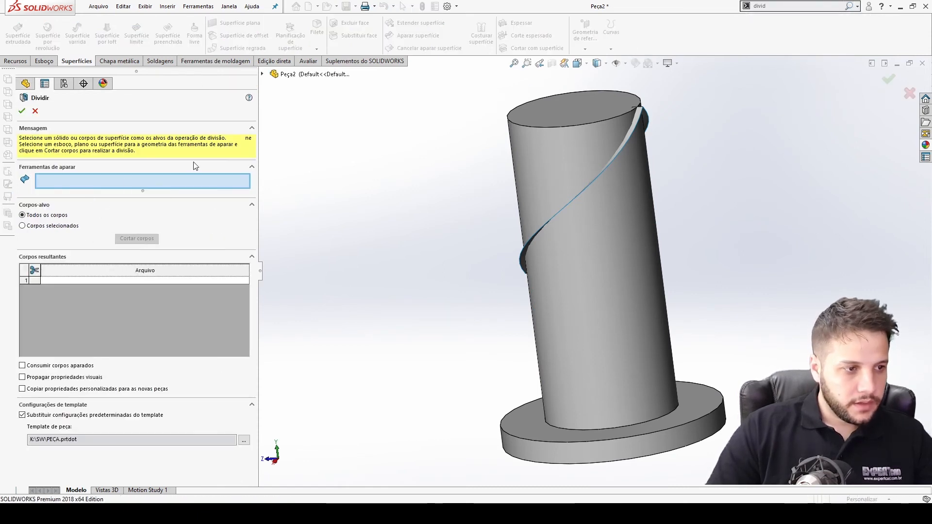
pyautogui.click(263, 74)
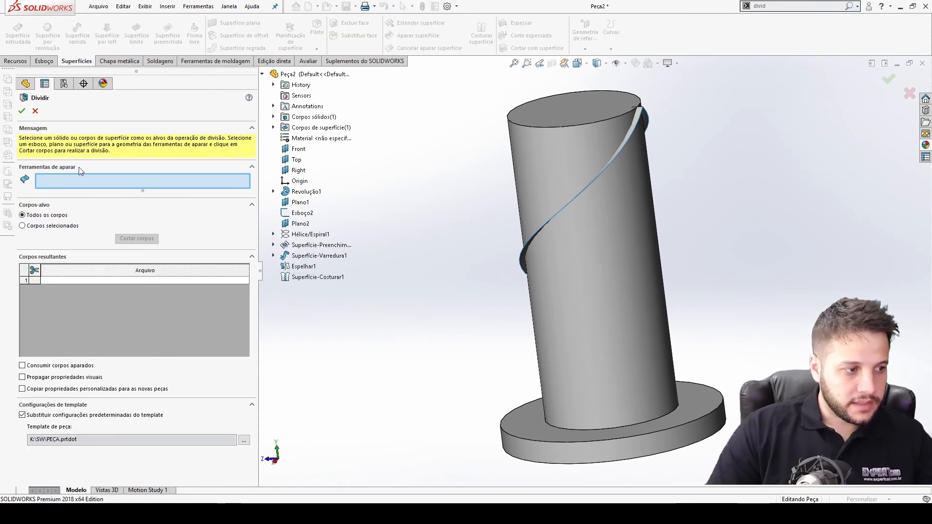
pyautogui.click(273, 128)
pyautogui.click(327, 138)
pyautogui.click(137, 239)
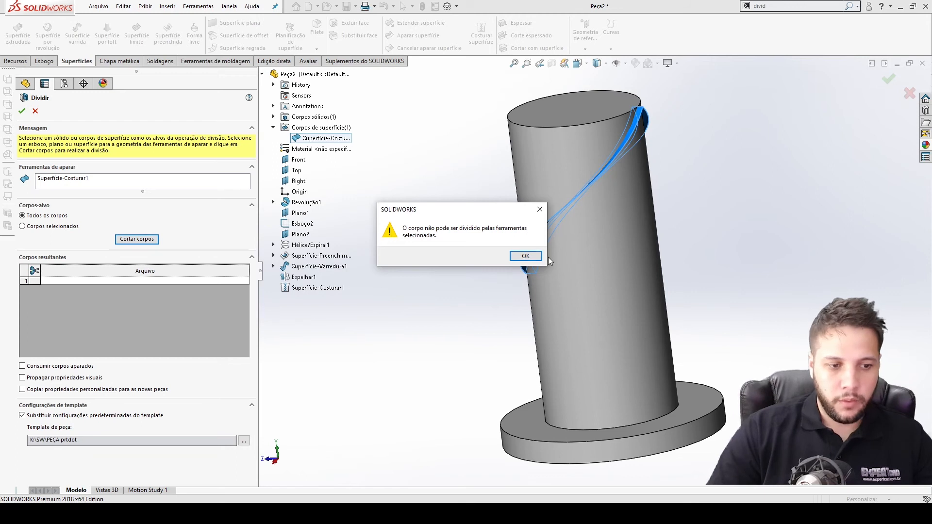
pyautogui.click(525, 256)
# Examine where the knitted surface meets the shaft's top face, then cancel the Split command.
pyautogui.moveTo(540, 264); pyautogui.dragTo(620, 209, button='middle')
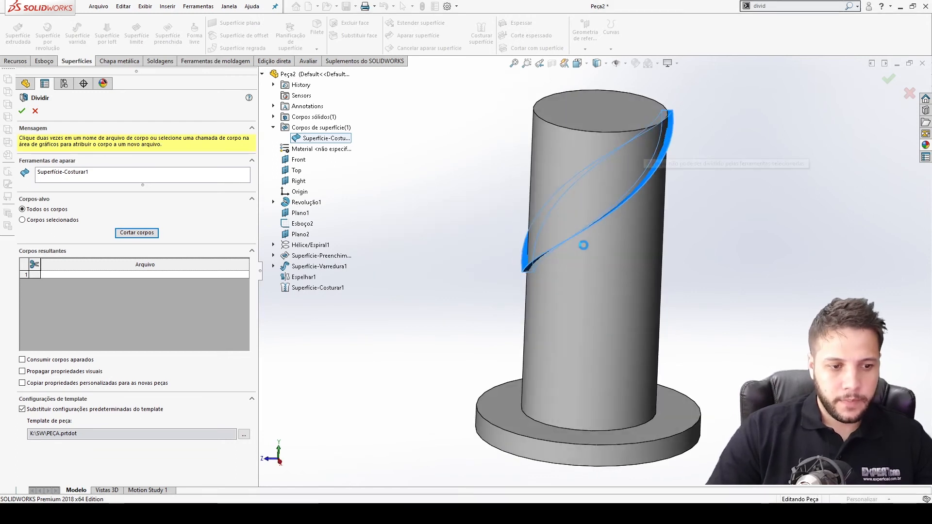
pyautogui.scroll(-10, 541, 264)
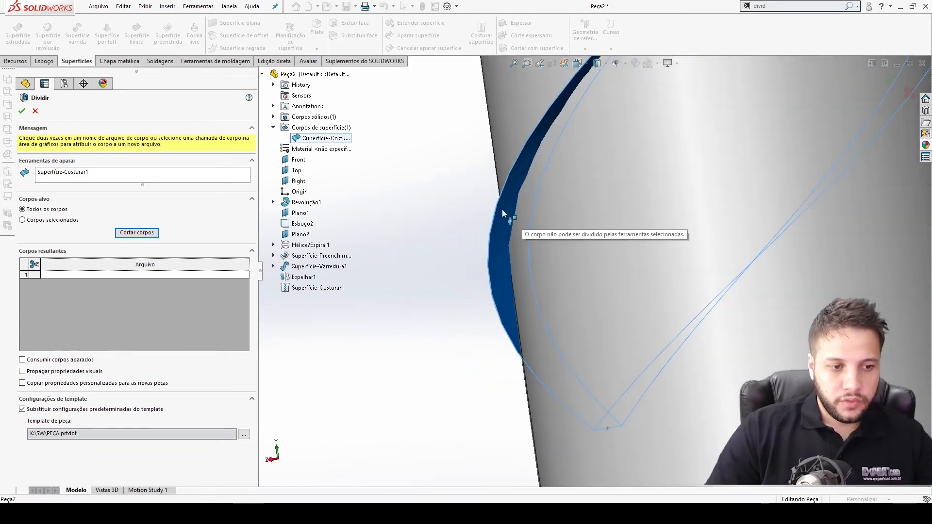
pyautogui.scroll(8, 503, 214)
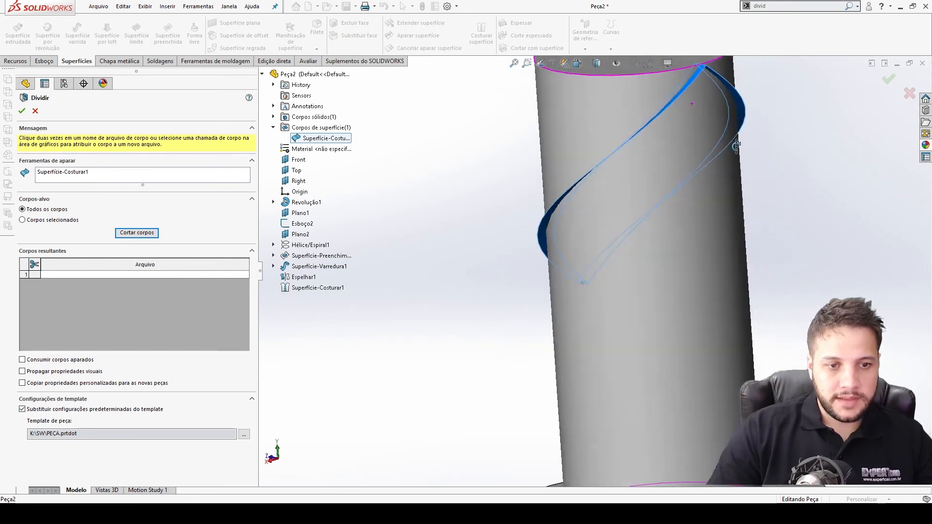
pyautogui.scroll(-10, 736, 145)
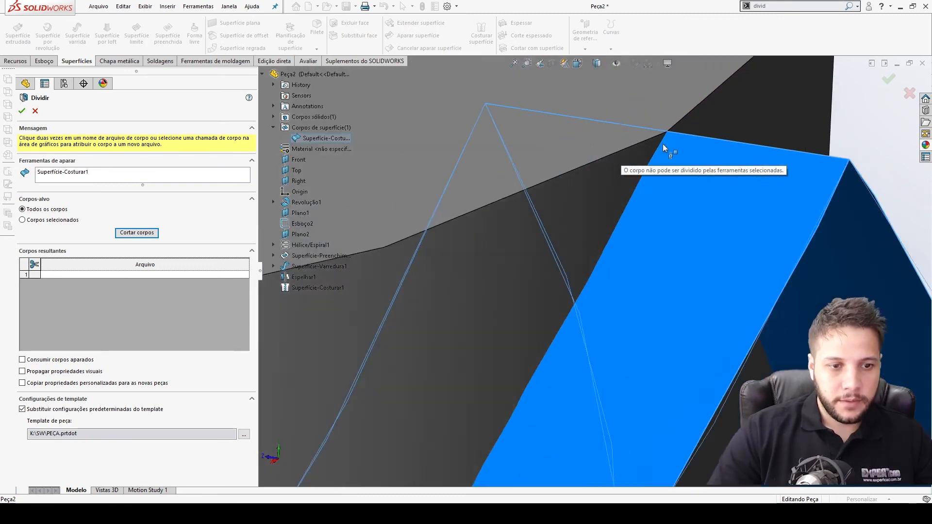
pyautogui.scroll(-5, 665, 148)
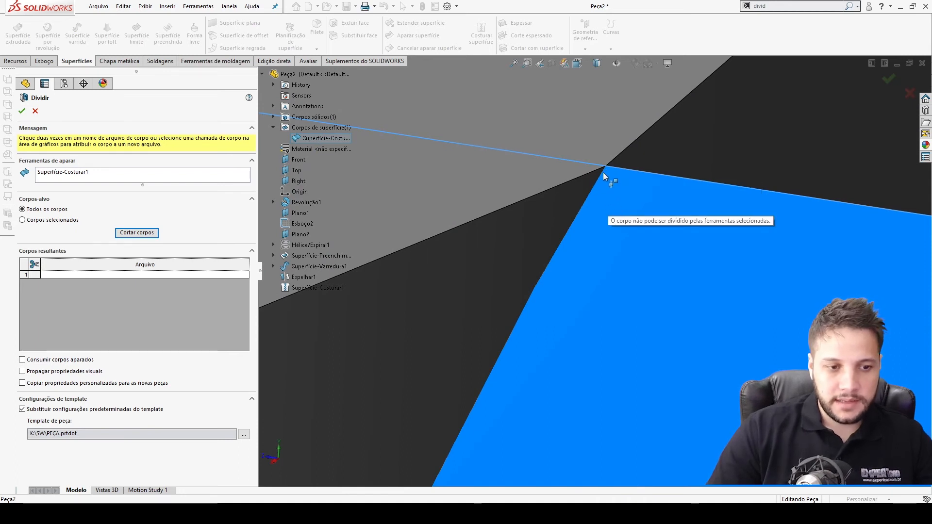
pyautogui.scroll(5, 607, 160)
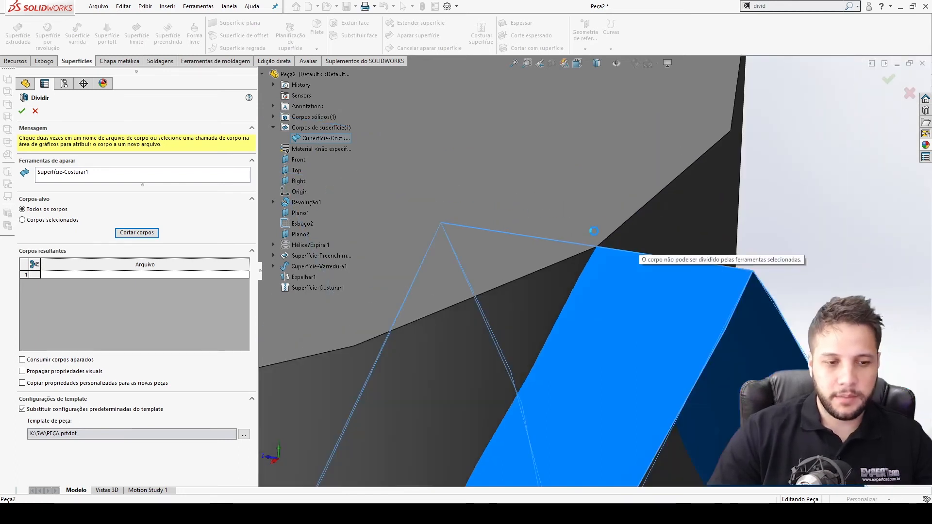
pyautogui.scroll(6, 603, 247)
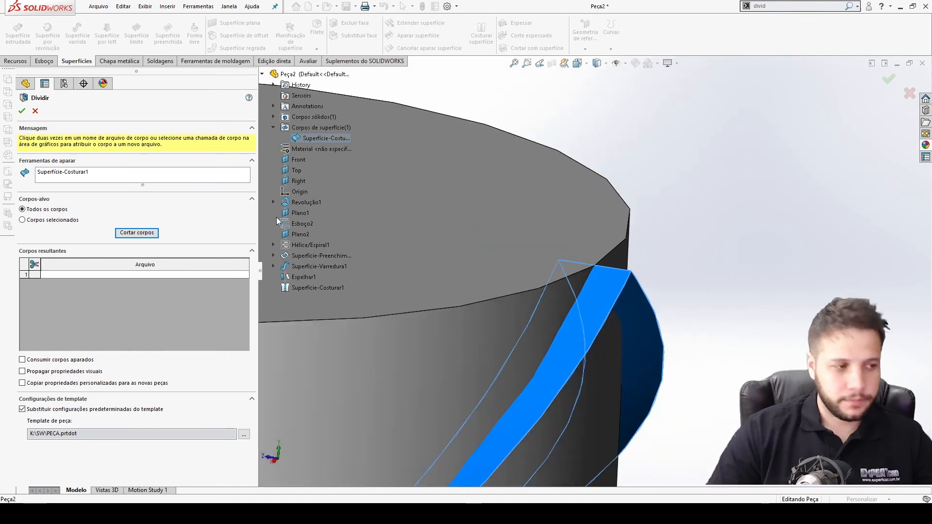
pyautogui.click(35, 111)
# Edit the sweep profile sketch, set its dimension to 15 mm and exit the sketch.
pyautogui.click(49, 343)
pyautogui.click(45, 322)
pyautogui.click(52, 290)
pyautogui.scroll(2, 345, 387)
pyautogui.scroll(10, 345, 387)
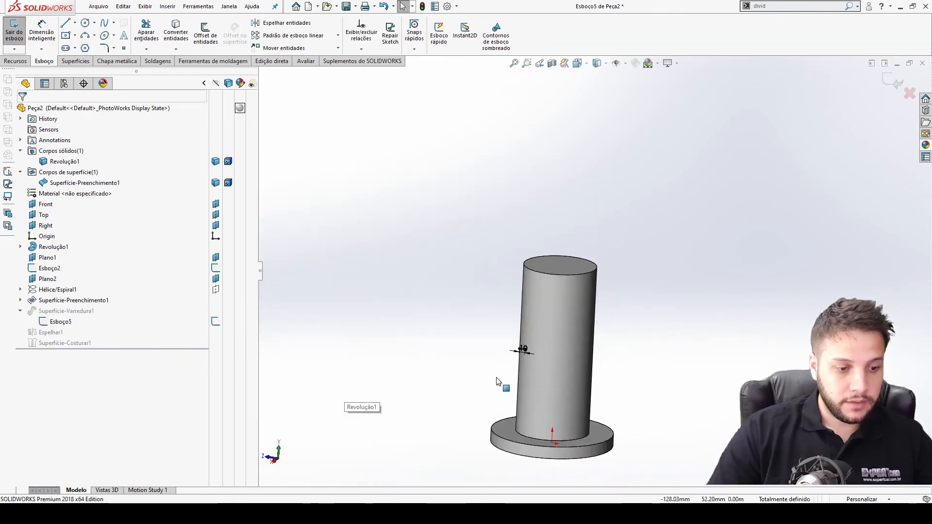
pyautogui.scroll(-5, 494, 378)
pyautogui.scroll(-4, 631, 281)
pyautogui.moveTo(577, 270)
pyautogui.mouseDown(button='middle')
pyautogui.moveTo(585, 272)
pyautogui.moveTo(545, 217)
pyautogui.mouseUp(button='middle')
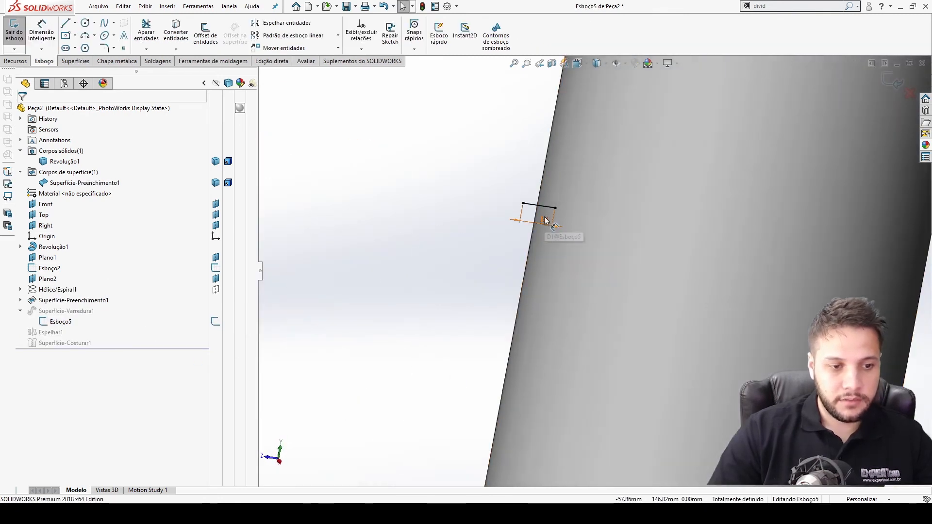
pyautogui.doubleClick(546, 220)
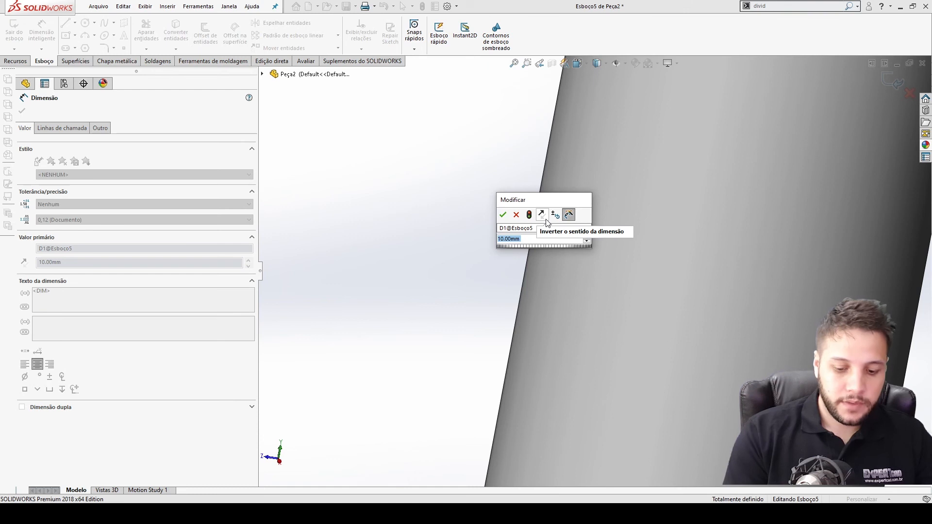
pyautogui.write('15')
pyautogui.press('Return')
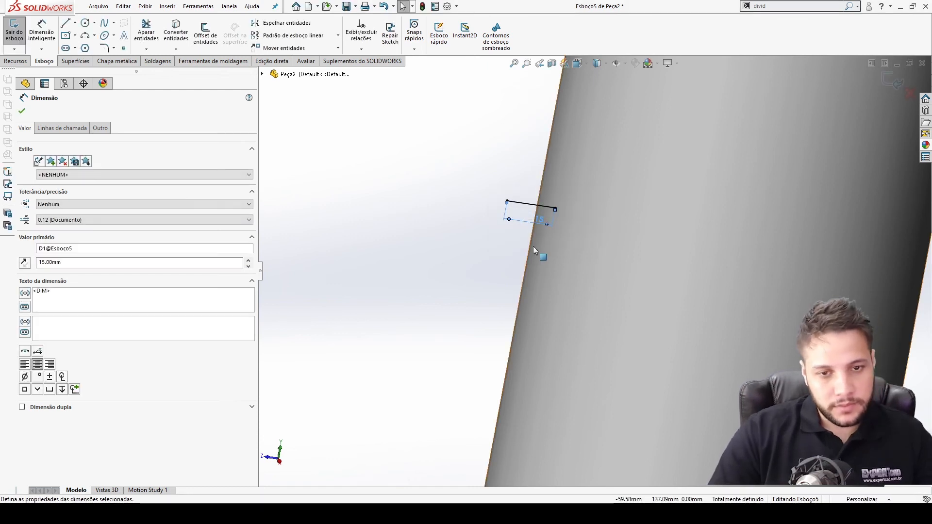
pyautogui.click(880, 87)
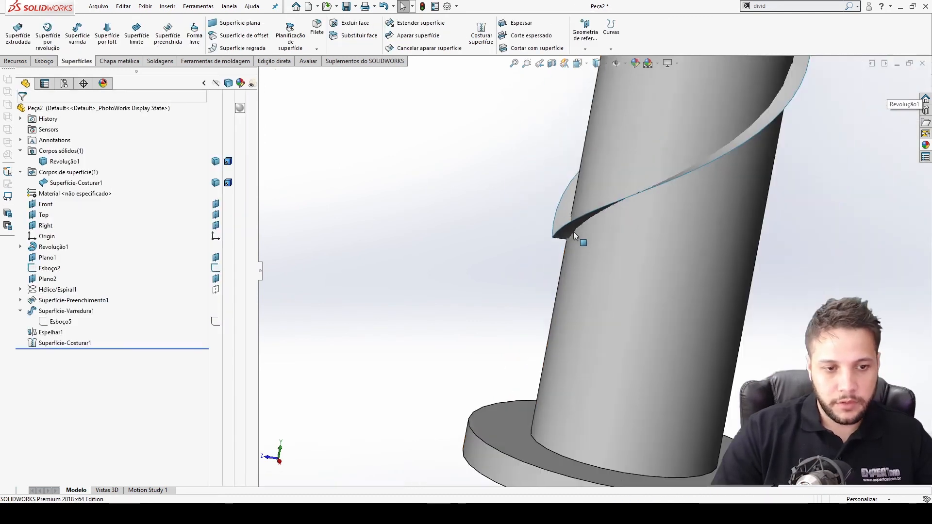
# Split the shaft with the Split command using the knitted surface as trim tool, keeping both resulting bodies.
pyautogui.moveTo(633, 182); pyautogui.dragTo(649, 171, button='middle')
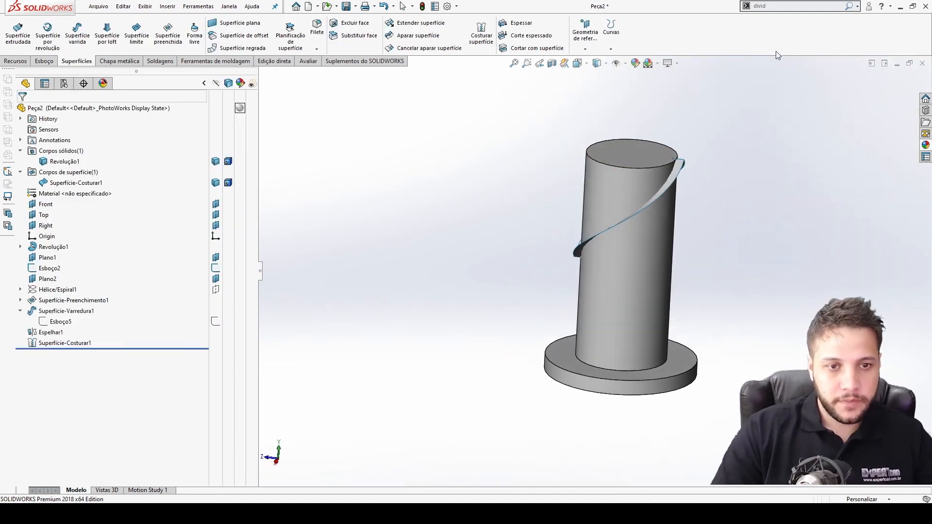
pyautogui.click(777, 21)
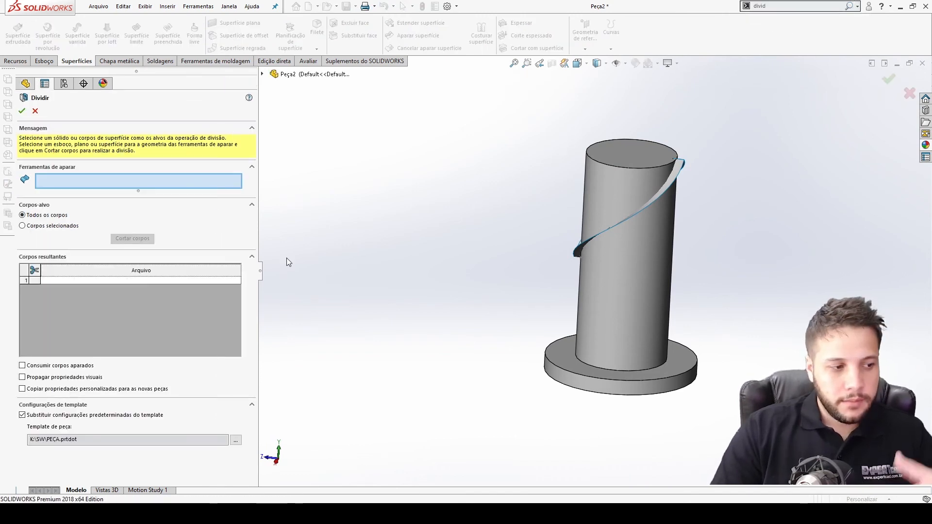
pyautogui.scroll(-5, 631, 217)
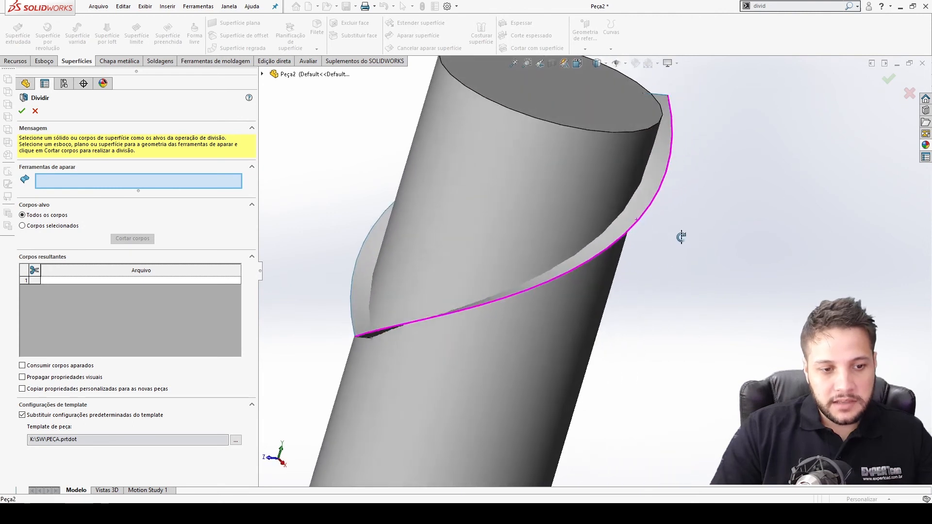
pyautogui.click(264, 74)
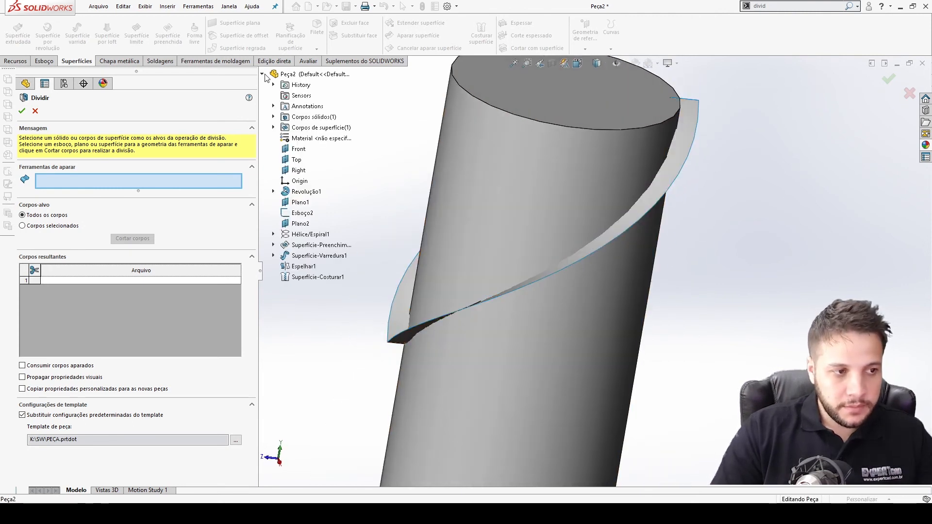
pyautogui.click(324, 138)
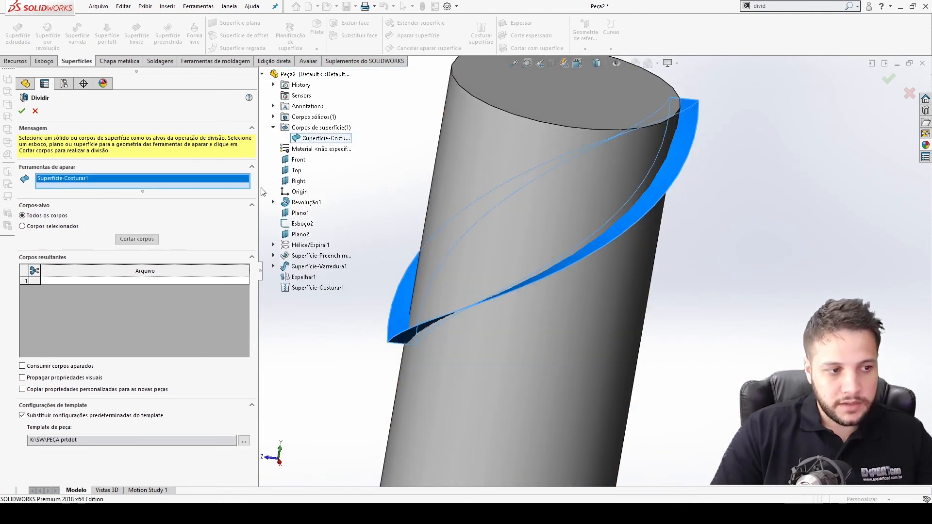
pyautogui.click(148, 240)
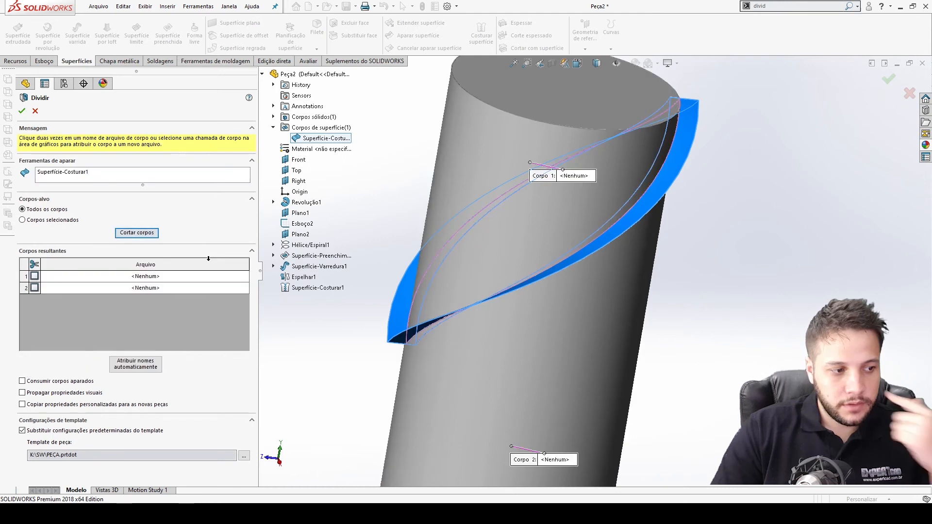
pyautogui.click(35, 277)
pyautogui.click(35, 288)
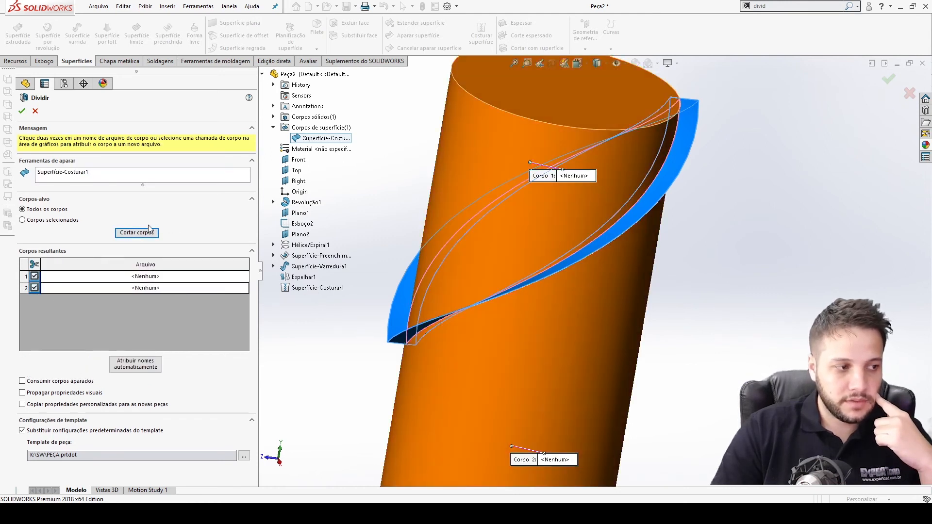
pyautogui.click(22, 111)
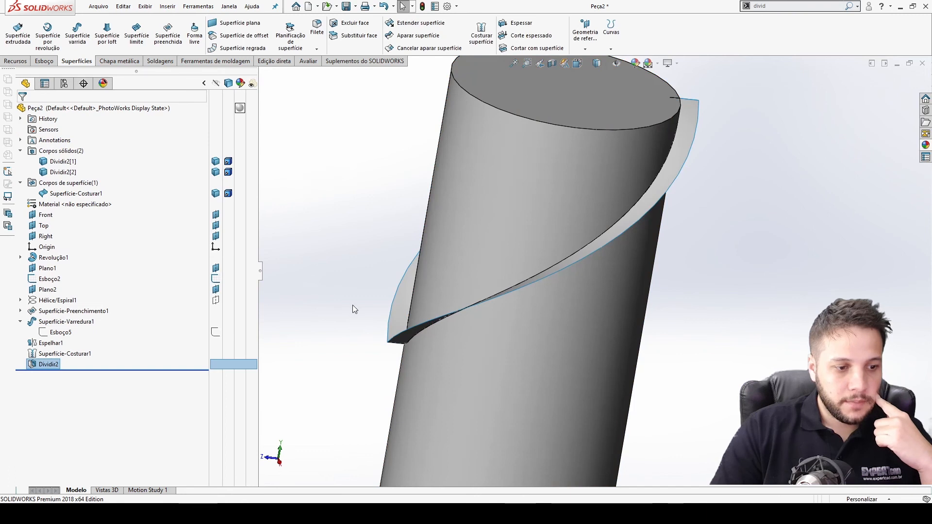
# Hide the upper split body and the knitted surface, leaving the lower shaft body visible.
pyautogui.scroll(3, 352, 305)
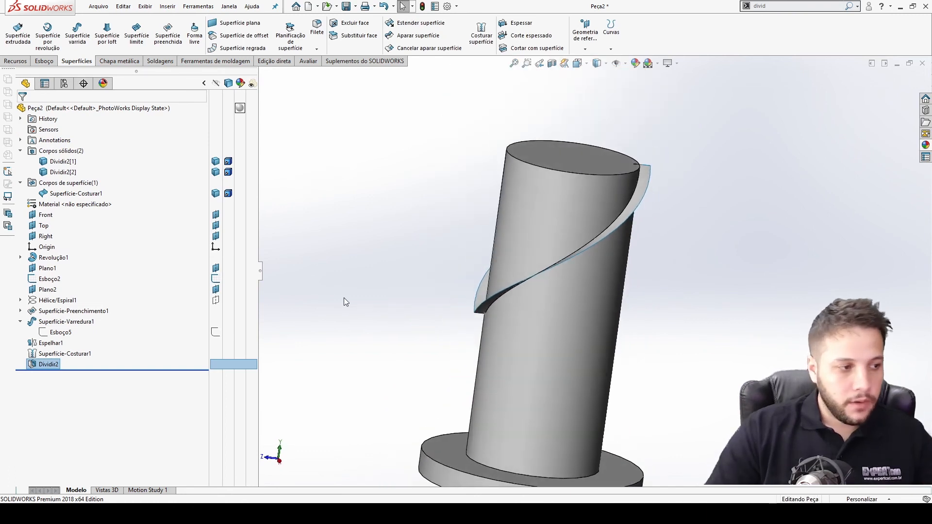
pyautogui.click(216, 174)
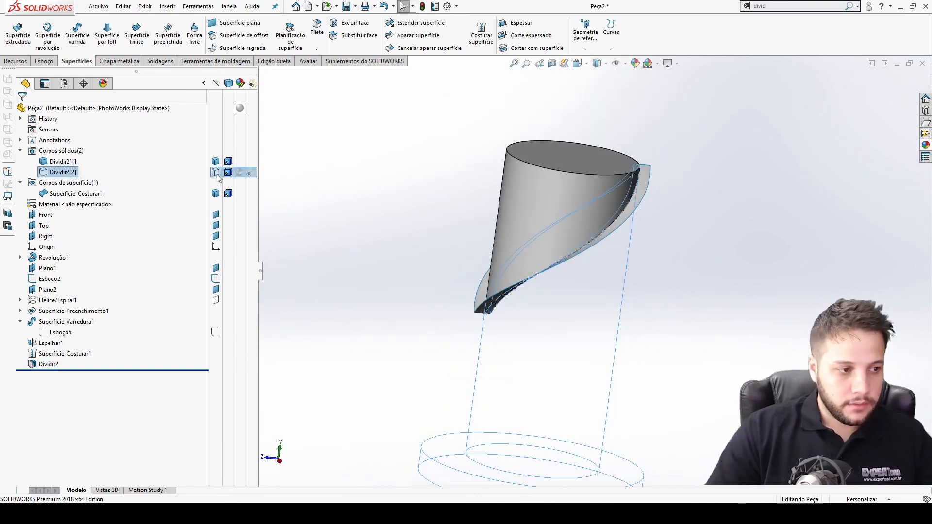
pyautogui.click(216, 172)
pyautogui.click(215, 161)
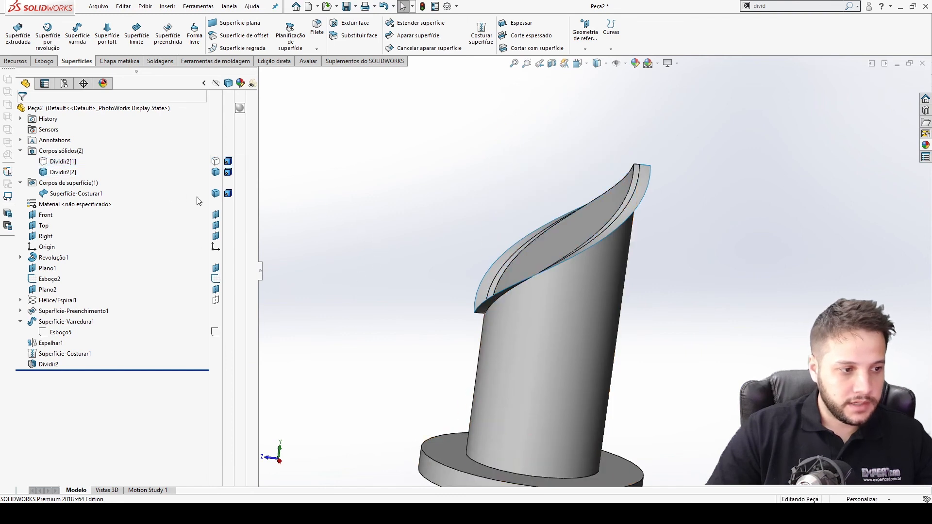
pyautogui.click(216, 194)
pyautogui.hotkey('ctrl', '4')
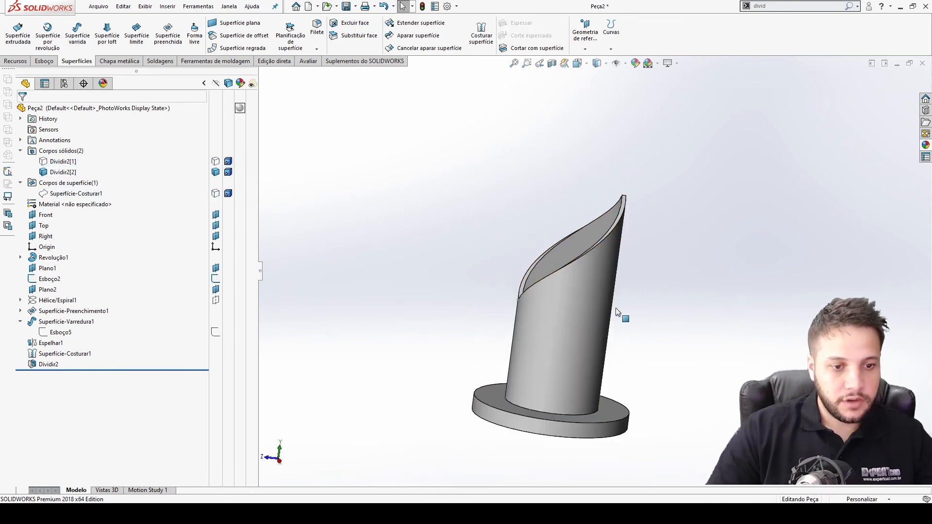
# Inspect the split shaft body's cut edges from several angles.
pyautogui.scroll(-5, 641, 209)
pyautogui.moveTo(627, 162); pyautogui.dragTo(496, 246, button='middle')
pyautogui.click(646, 175)
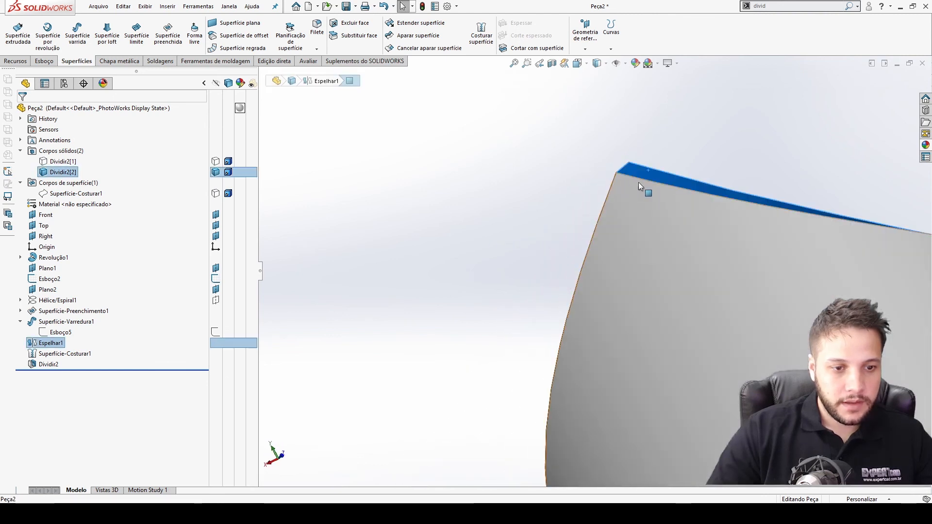
pyautogui.click(604, 188)
pyautogui.moveTo(604, 188); pyautogui.dragTo(281, 327, button='middle')
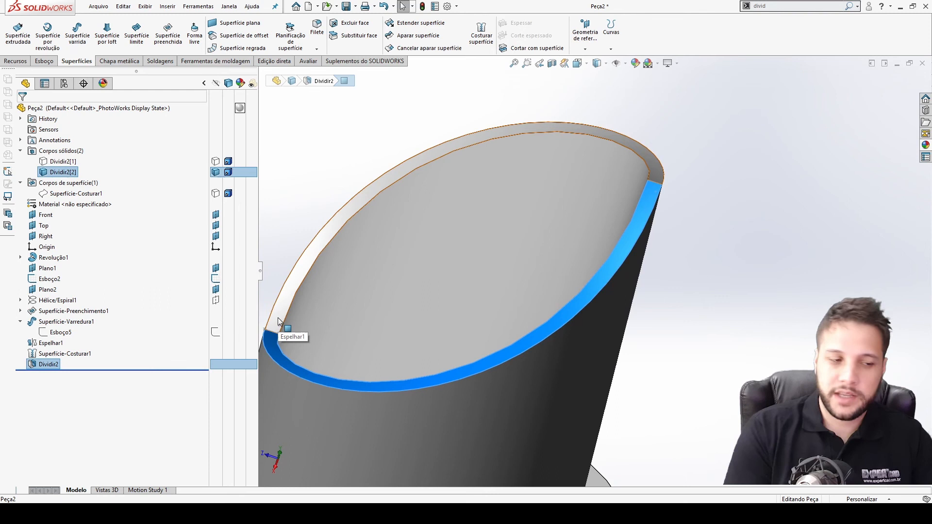
pyautogui.click(695, 337)
pyautogui.hotkey('ctrl', '5')
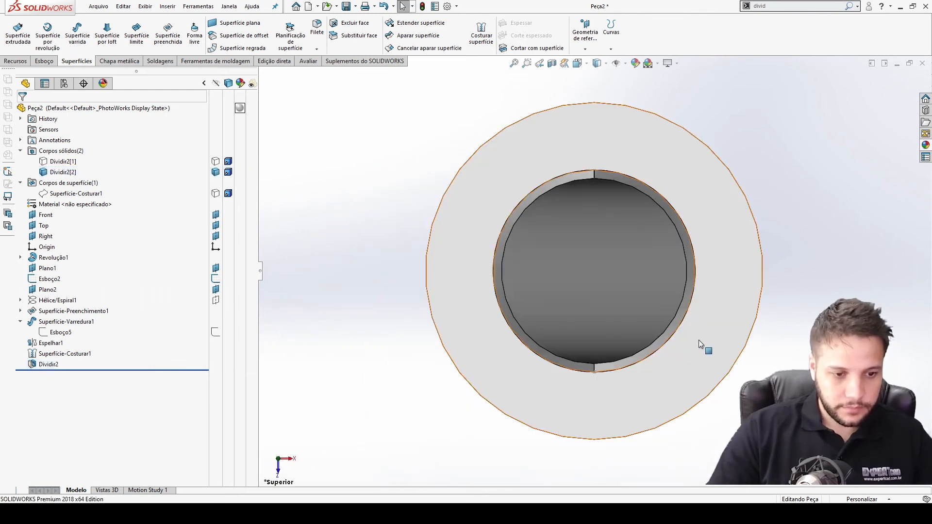
# Start a sketch on the flange's bottom face and draw a circle centred on the origin.
pyautogui.moveTo(662, 339); pyautogui.dragTo(687, 289, button='middle')
pyautogui.click(732, 274)
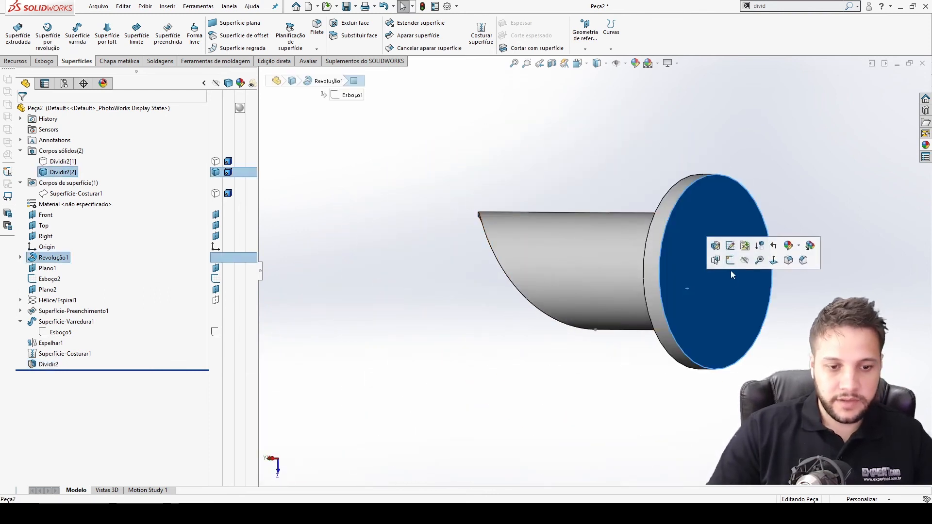
pyautogui.click(730, 261)
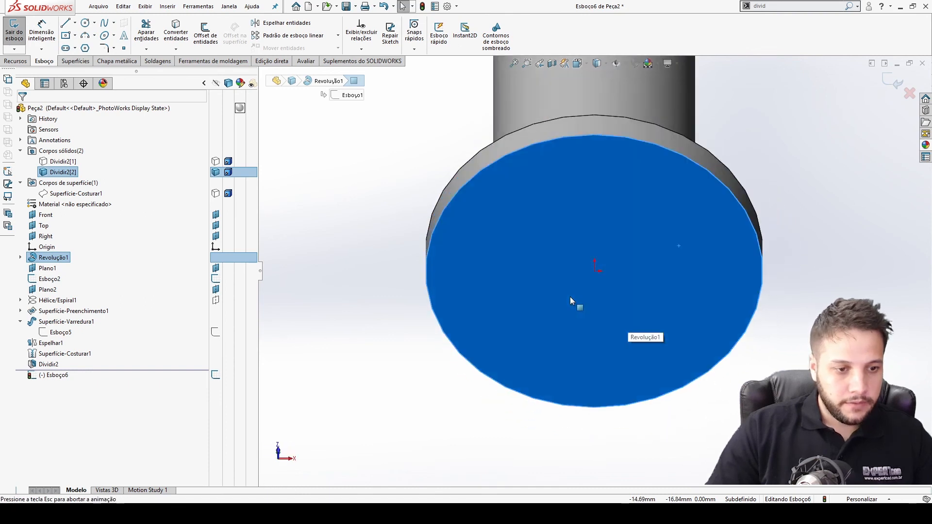
pyautogui.click(85, 23)
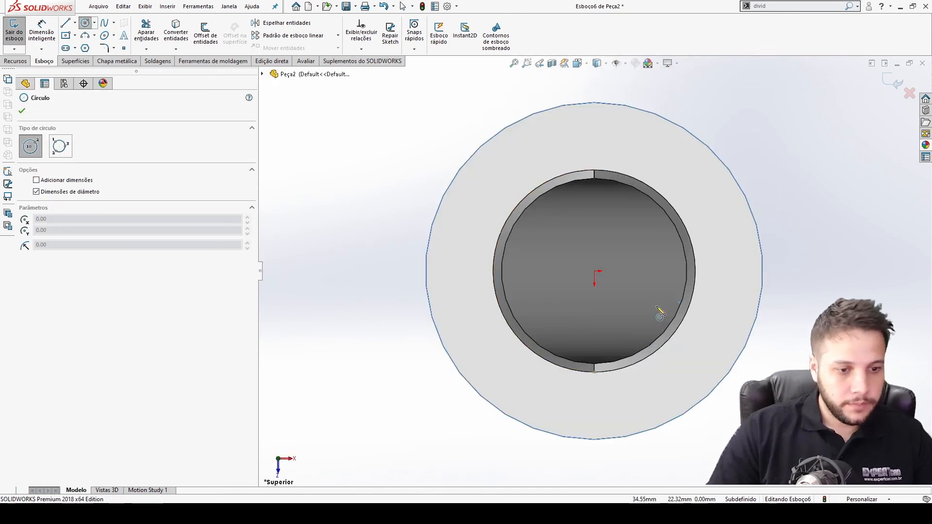
pyautogui.click(595, 272)
pyautogui.click(629, 311)
pyautogui.press('Escape')
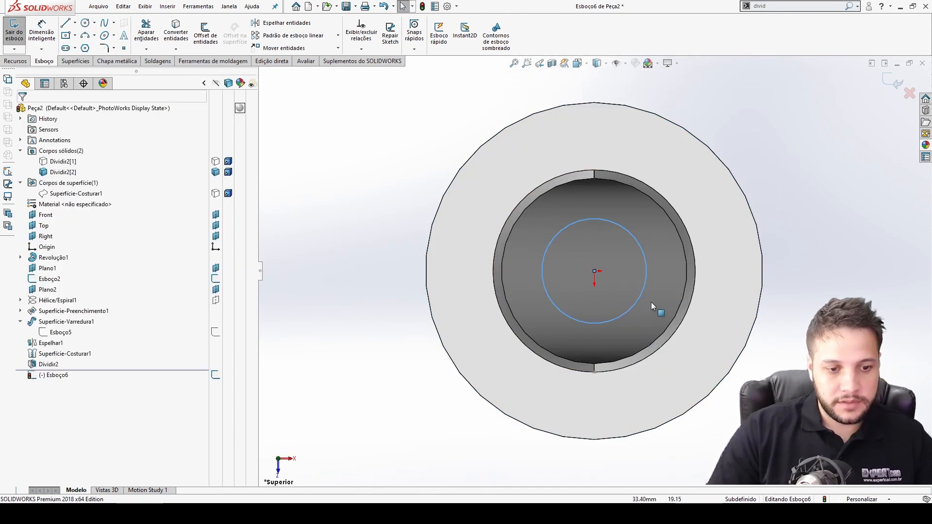
# Dimension the circle's diameter to 110 mm and exit the sketch.
pyautogui.moveTo(651, 303); pyautogui.dragTo(651, 286, button='right')
pyautogui.click(652, 286)
pyautogui.click(730, 289)
pyautogui.write('110')
pyautogui.press('Return')
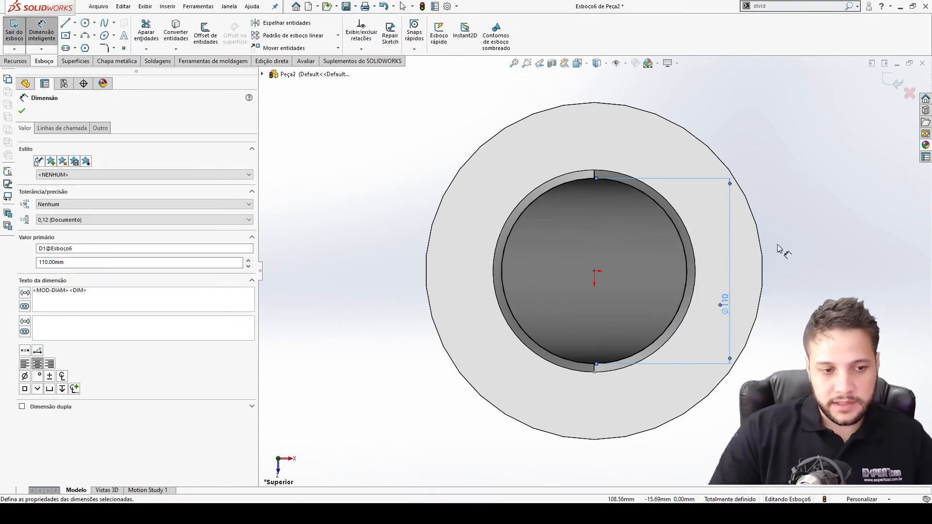
pyautogui.click(889, 86)
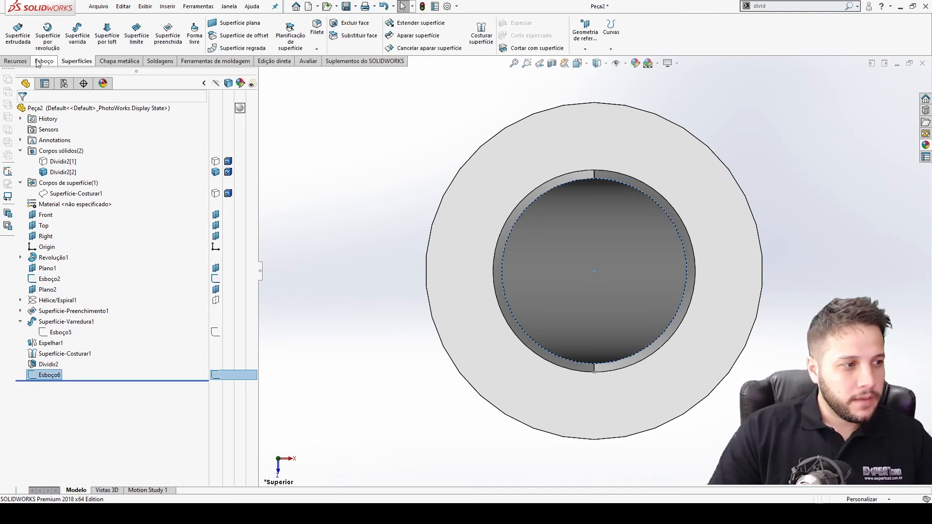
# Extrude the circle sketch as a boss 300 mm in the reversed direction, merged with the shaft body.
pyautogui.click(16, 61)
pyautogui.click(22, 34)
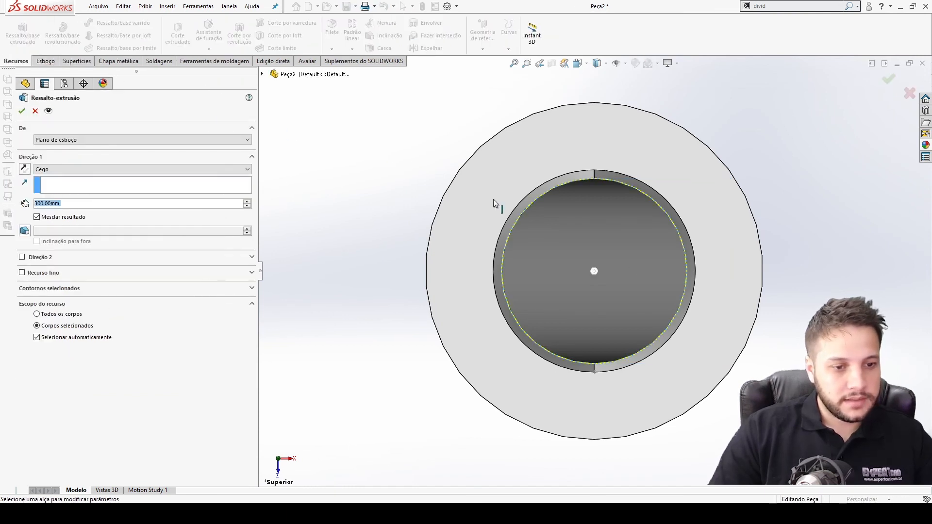
pyautogui.click(24, 169)
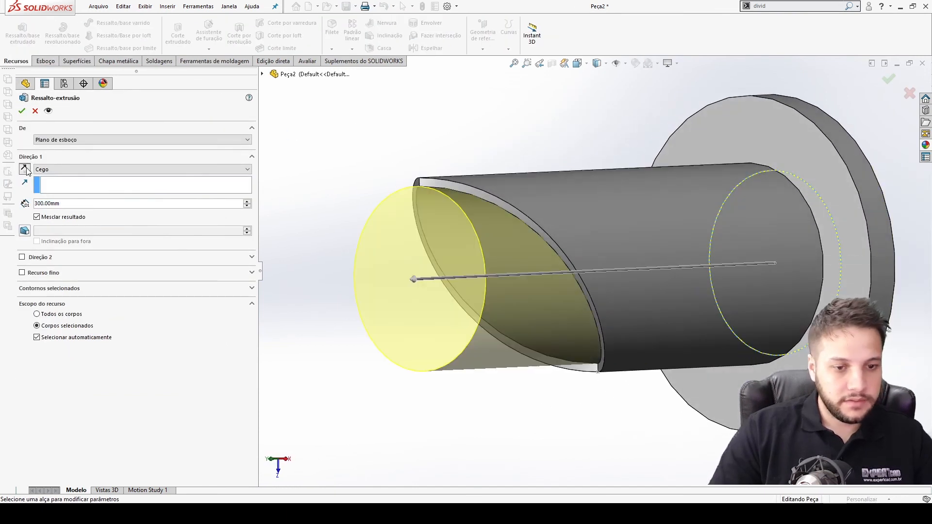
pyautogui.hotkey('ctrl', '5')
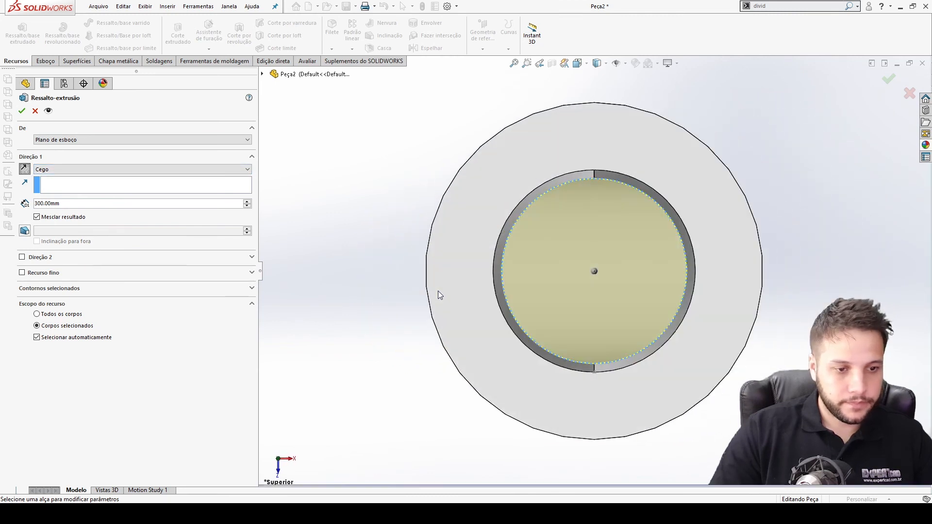
pyautogui.moveTo(573, 275); pyautogui.dragTo(479, 273, button='middle')
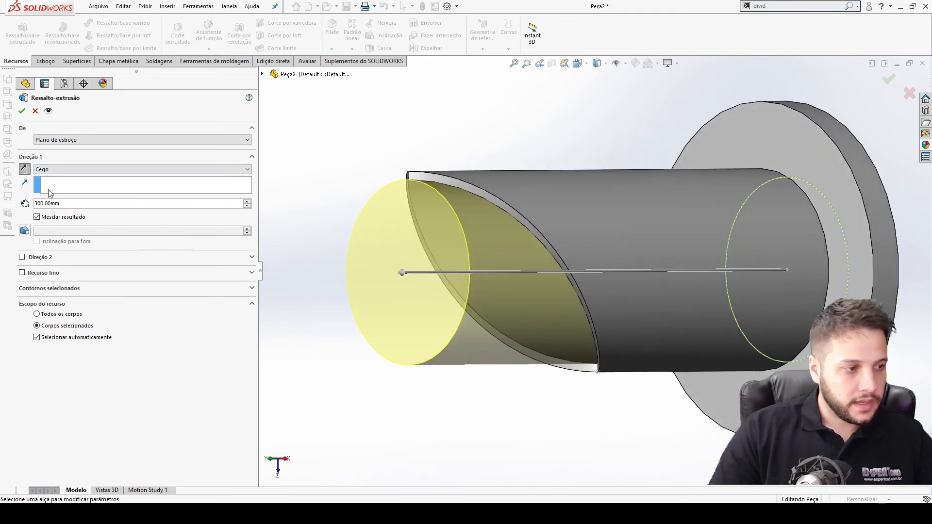
pyautogui.click(22, 111)
pyautogui.hotkey('ctrl', '4')
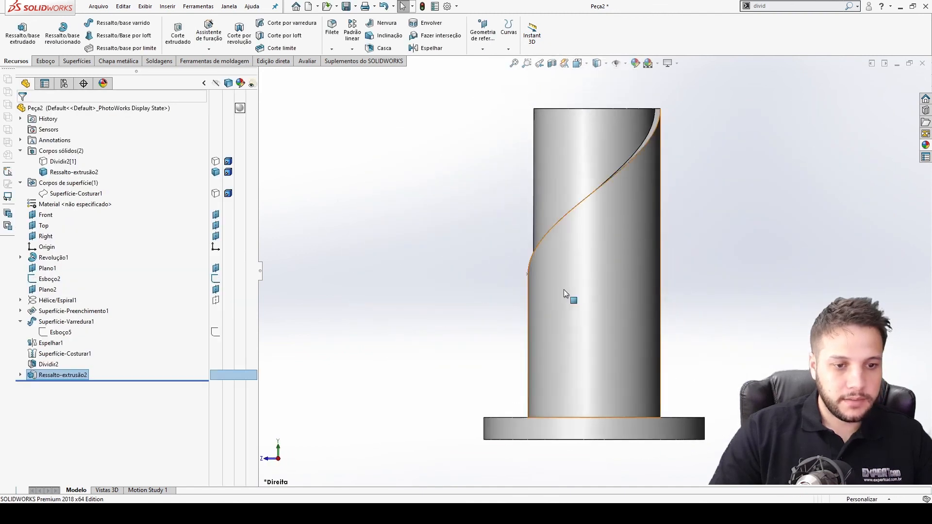
# Examine the rebuilt shaft's helical cut and compare it with the reference photo.
pyautogui.press('Escape')
pyautogui.scroll(-10, 631, 127)
pyautogui.moveTo(613, 185); pyautogui.dragTo(468, 208, button='middle')
pyautogui.scroll(8, 707, 263)
pyautogui.moveTo(719, 371); pyautogui.dragTo(731, 354, button='middle')
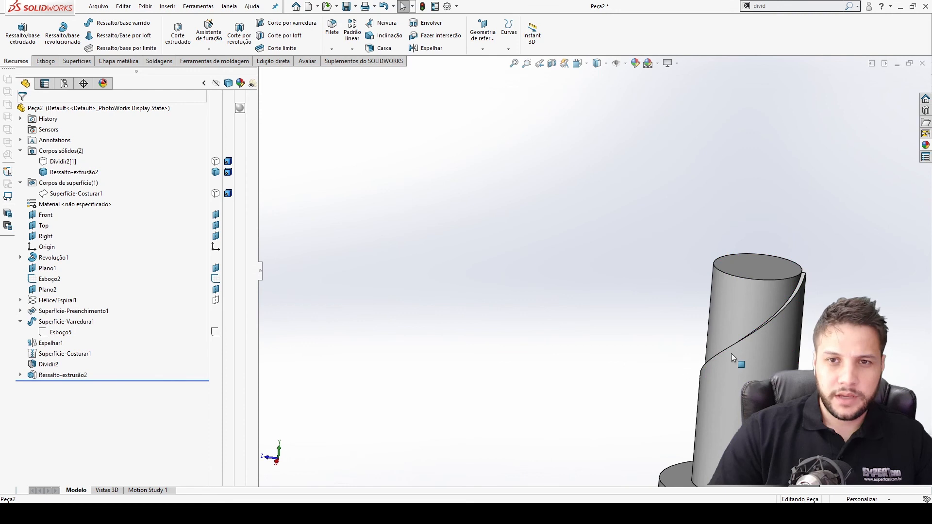
pyautogui.scroll(-5, 657, 353)
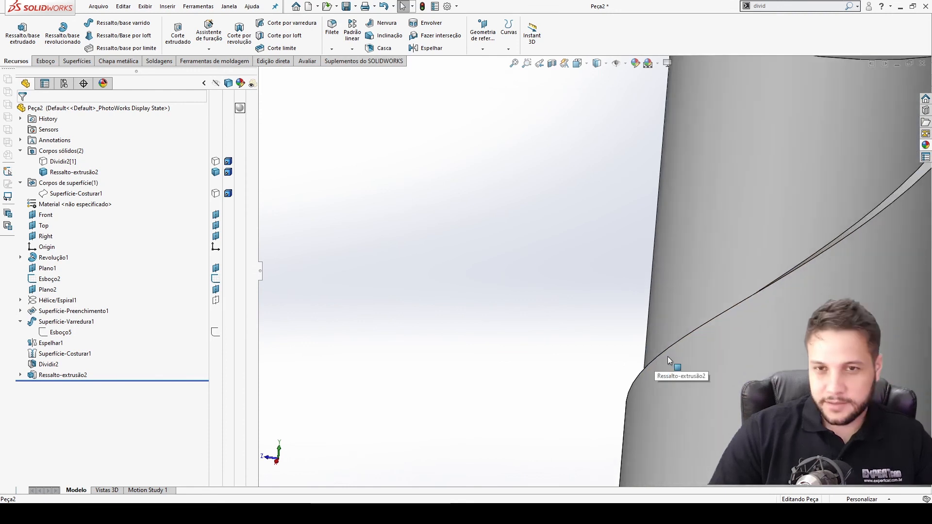
pyautogui.moveTo(676, 367); pyautogui.dragTo(589, 329, button='middle')
pyautogui.scroll(5, 615, 374)
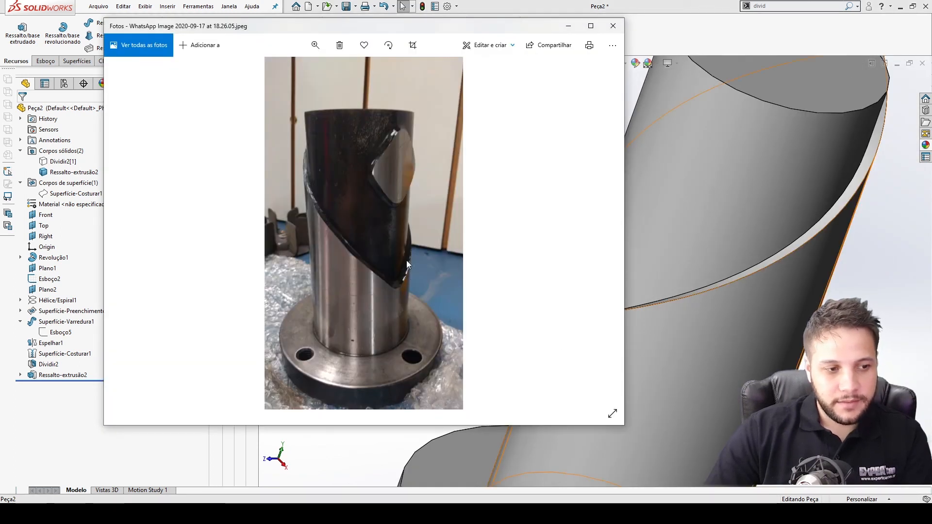
pyautogui.scroll(5, 648, 316)
pyautogui.moveTo(653, 331); pyautogui.dragTo(709, 305, button='middle')
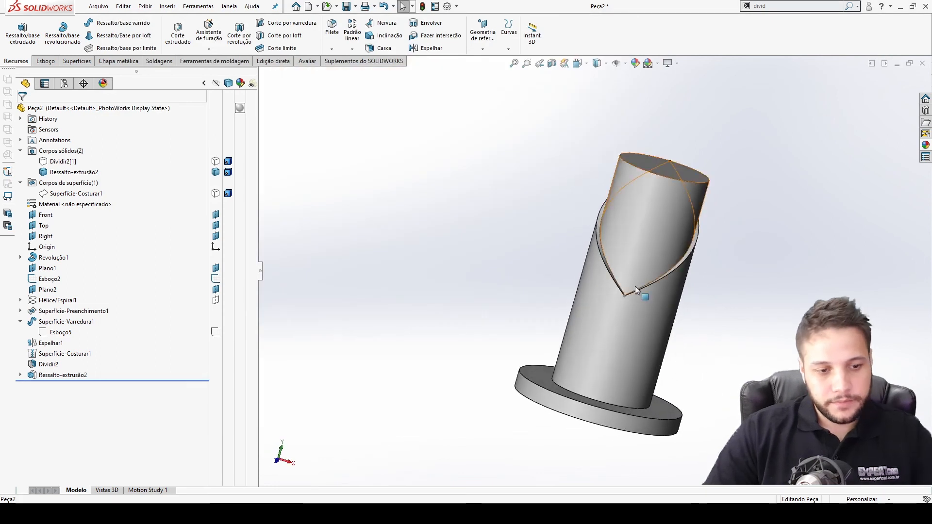
# Fillet the pointed edge at the bottom of the helical cut's V with a 5 mm radius.
pyautogui.scroll(-5, 627, 291)
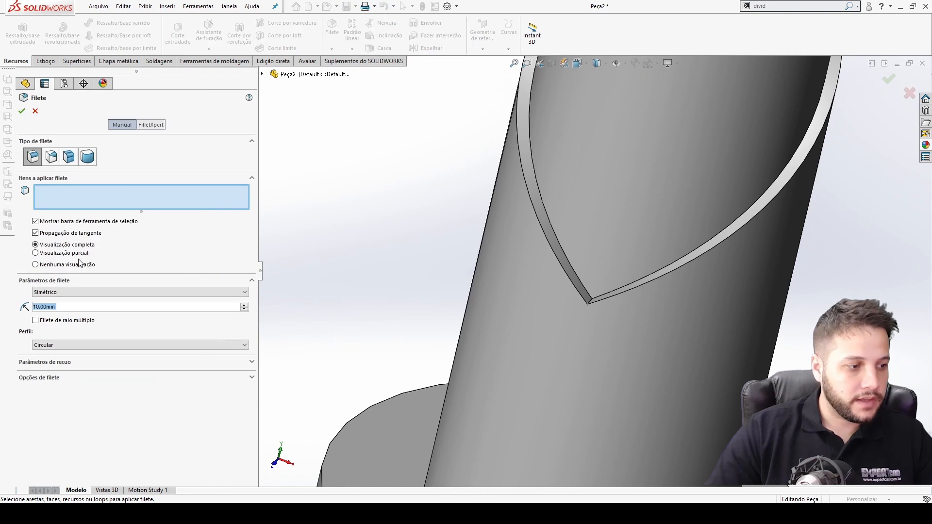
pyautogui.write('5')
pyautogui.press('Return')
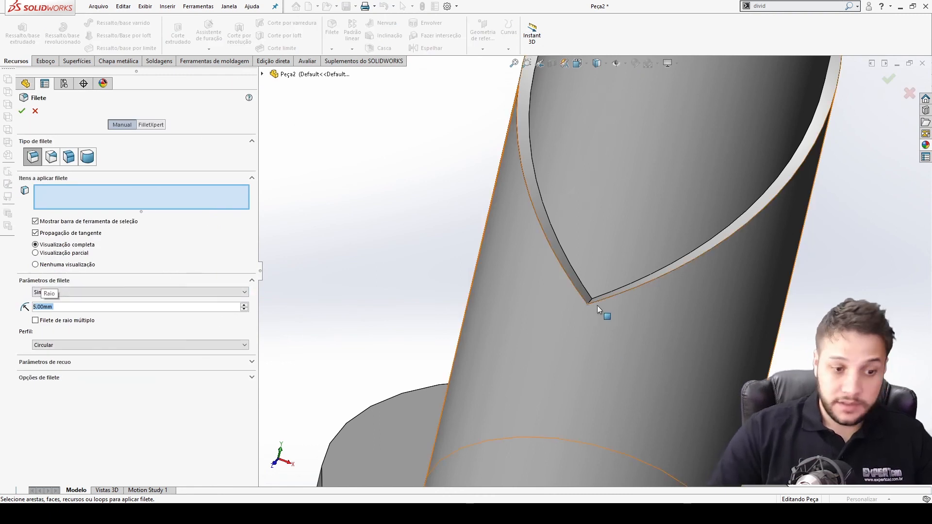
pyautogui.scroll(-3, 599, 309)
pyautogui.click(584, 277)
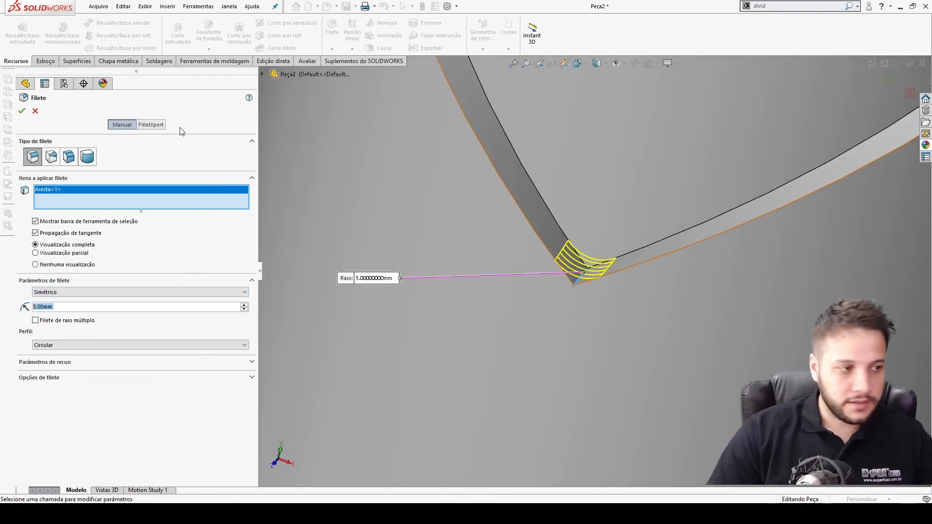
pyautogui.click(21, 112)
# Compare the filleted shaft with the reference photo from several viewing angles.
pyautogui.scroll(6, 674, 283)
pyautogui.moveTo(626, 260); pyautogui.dragTo(639, 182, button='middle')
pyautogui.hotkey('alt', 'Tab')
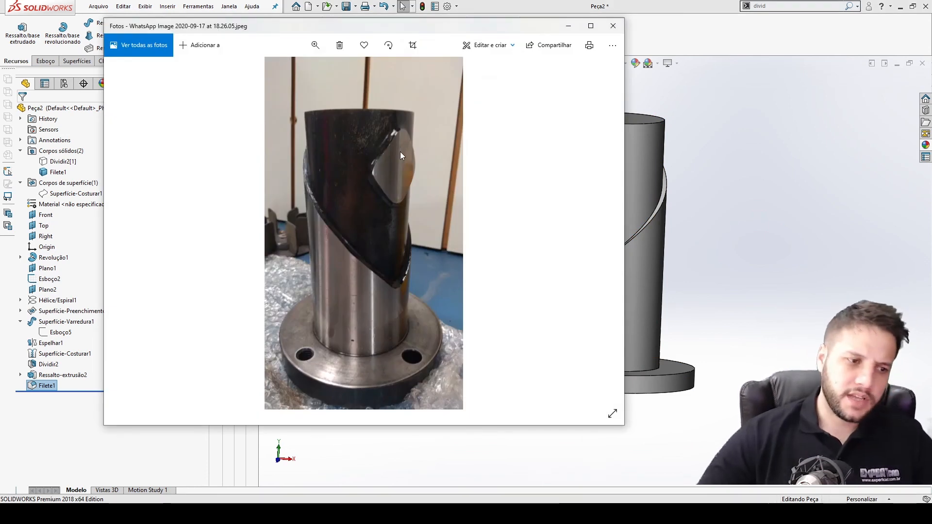
pyautogui.click(723, 226)
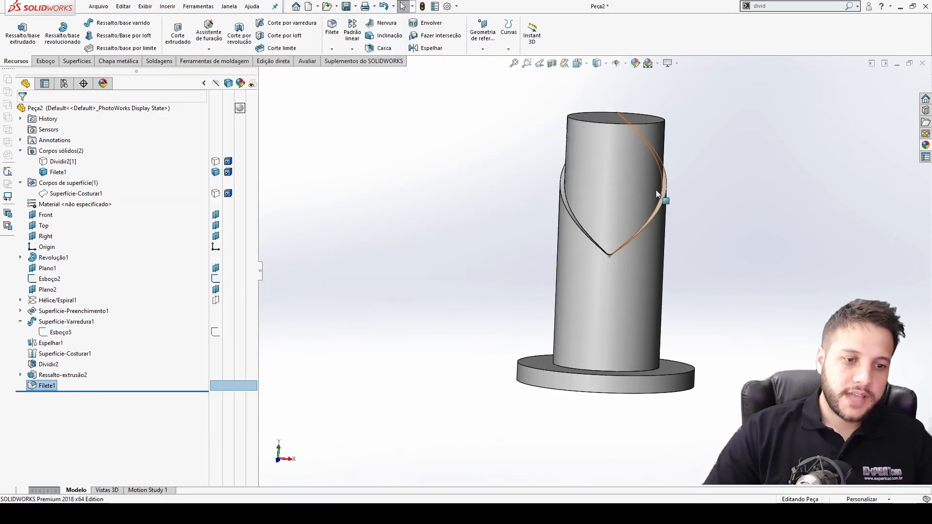
pyautogui.hotkey('ctrl', '1')
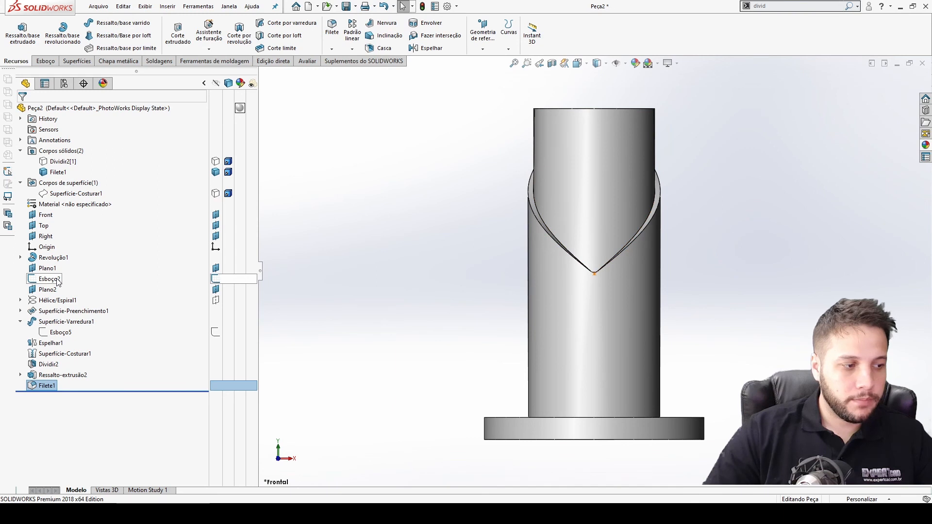
pyautogui.click(45, 237)
pyautogui.click(44, 226)
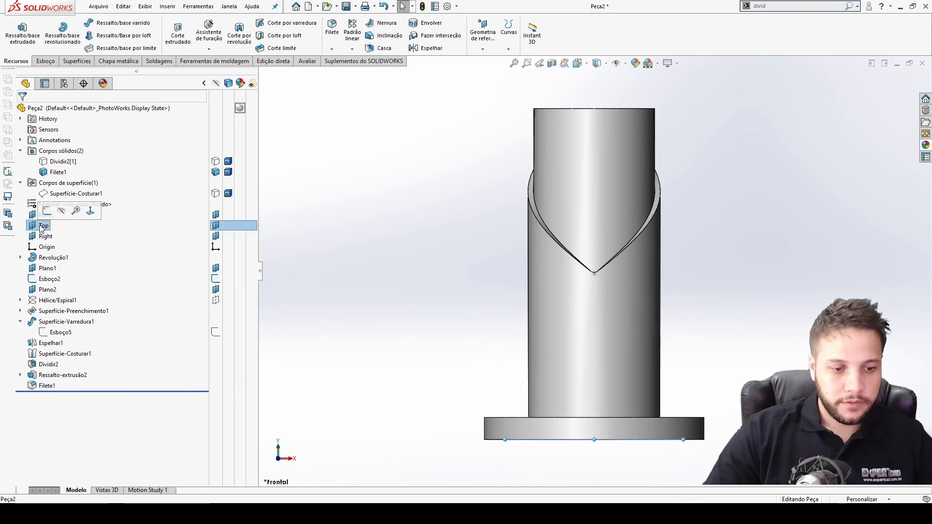
pyautogui.click(53, 211)
pyautogui.click(48, 216)
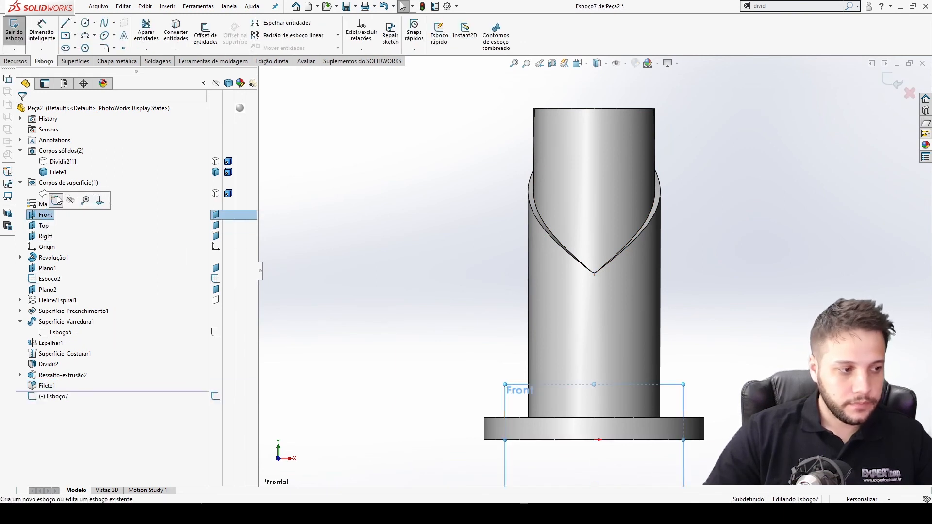
pyautogui.click(15, 28)
# Start a sketch on the Front plane and draw a four-sided polygon centred on the shaft axis near the top.
pyautogui.click(49, 215)
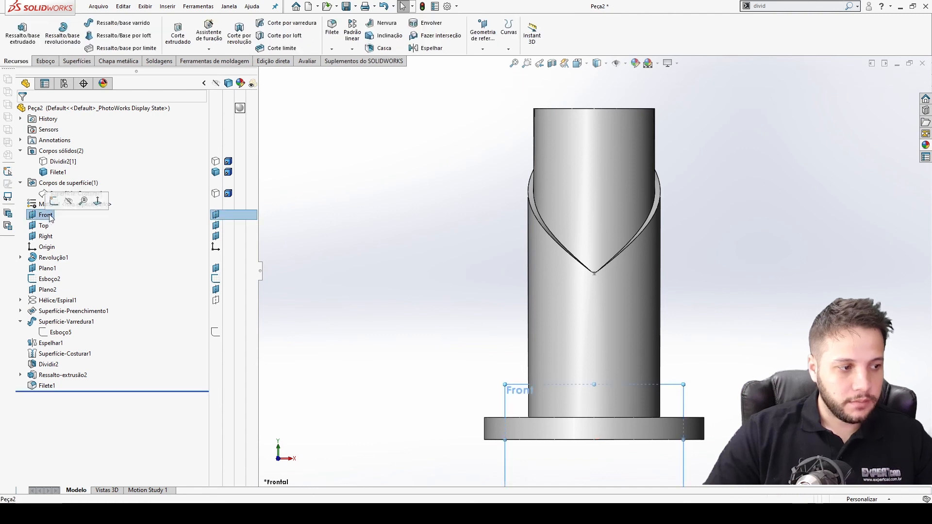
pyautogui.click(58, 203)
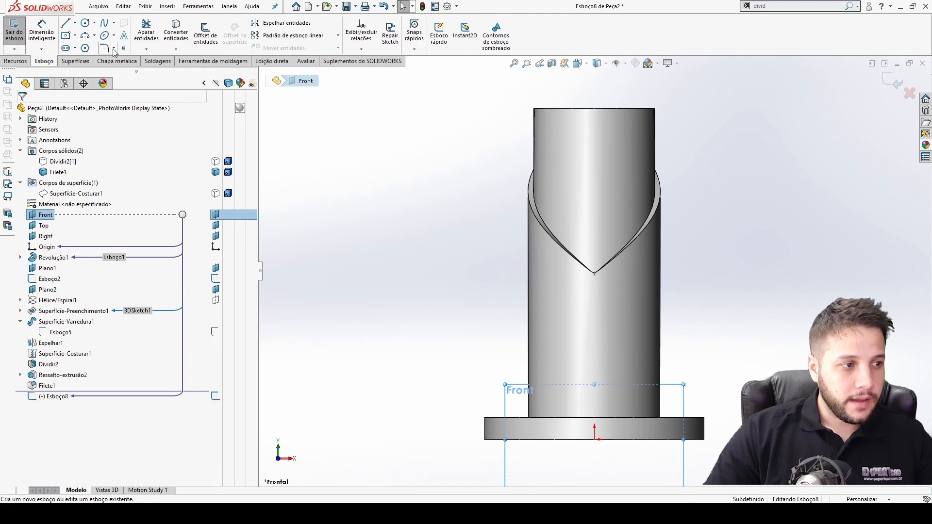
pyautogui.click(85, 48)
pyautogui.click(64, 165)
pyautogui.write('4')
pyautogui.click(596, 161)
pyautogui.click(597, 194)
pyautogui.press('Escape')
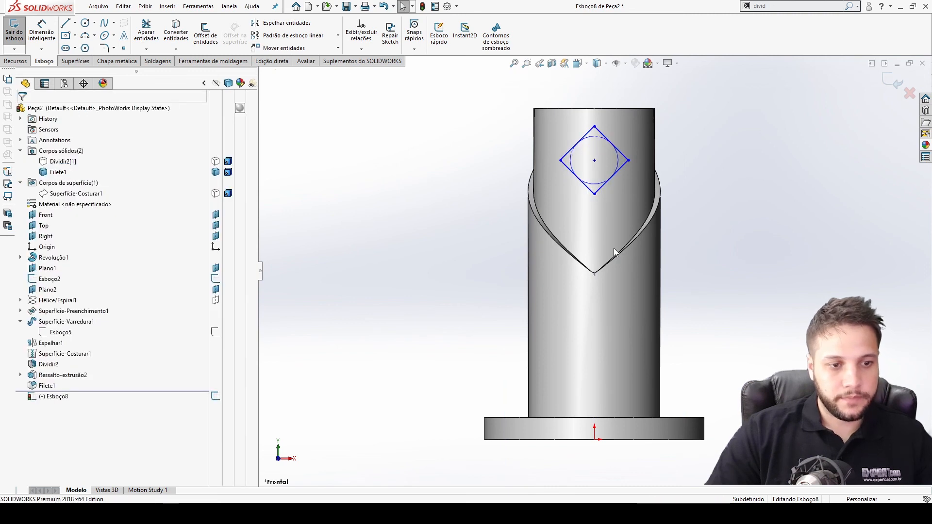
# Add vertical relations aligning the polygon's centre with its bottom vertex and with the origin.
pyautogui.click(595, 161)
pyautogui.keyDown('ctrl'); pyautogui.click(595, 194); pyautogui.keyUp('ctrl')
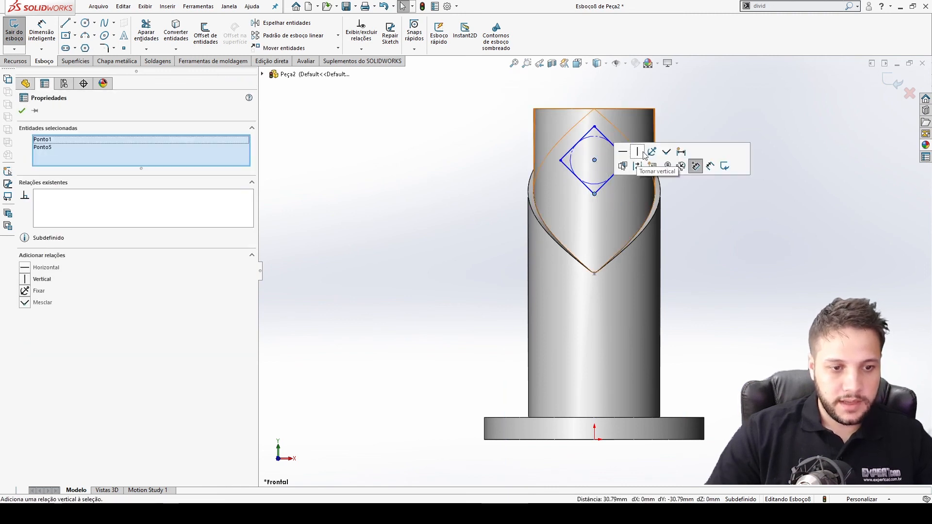
pyautogui.click(640, 154)
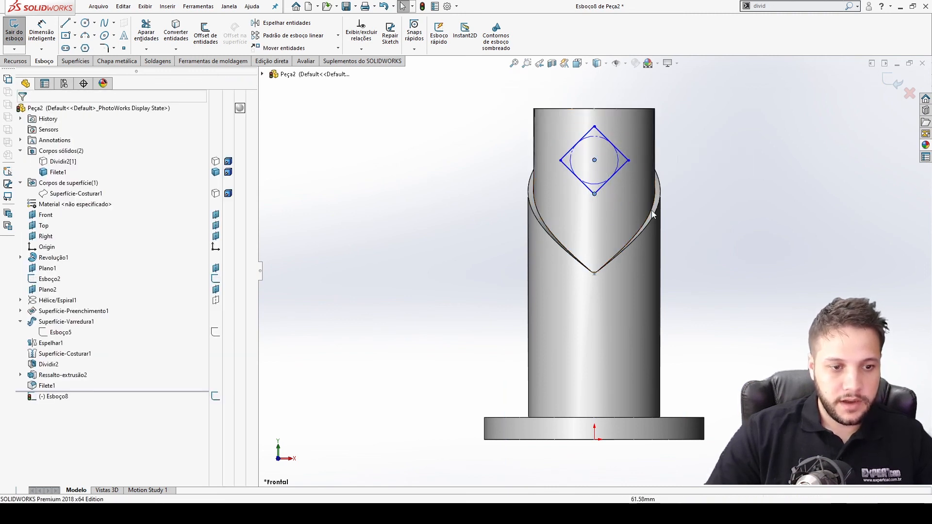
pyautogui.click(594, 161)
pyautogui.keyDown('ctrl'); pyautogui.click(595, 439); pyautogui.keyUp('ctrl')
pyautogui.click(636, 400)
pyautogui.click(672, 305)
# Dimension the polygon's vertical diagonal between its top and bottom vertices to 60 mm.
pyautogui.press('d')
pyautogui.click(595, 194)
pyautogui.click(595, 126)
pyautogui.click(534, 150)
pyautogui.write('60')
pyautogui.press('Return')
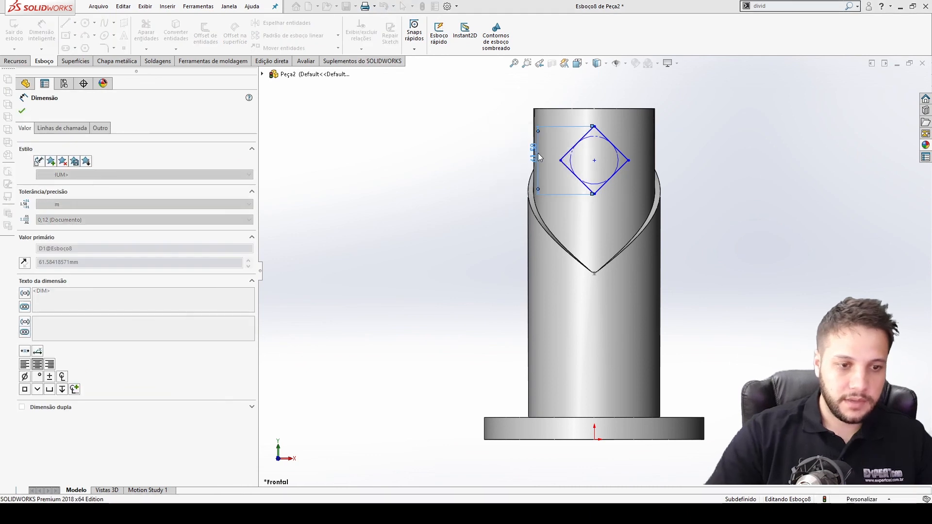
# Dimension the polygon centre's distance below the shaft's top edge to 45 mm and exit the sketch.
pyautogui.click(595, 160)
pyautogui.click(631, 109)
pyautogui.click(705, 148)
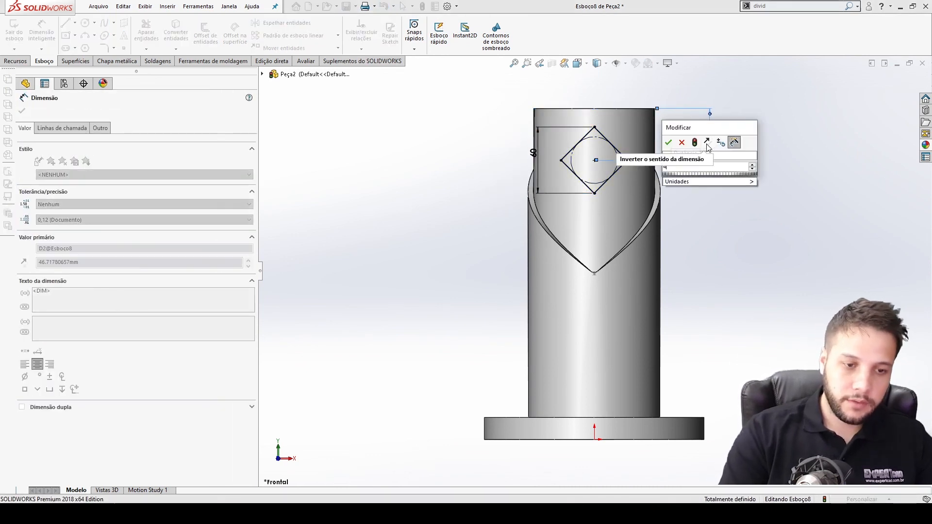
pyautogui.press('Return')
pyautogui.click(775, 161)
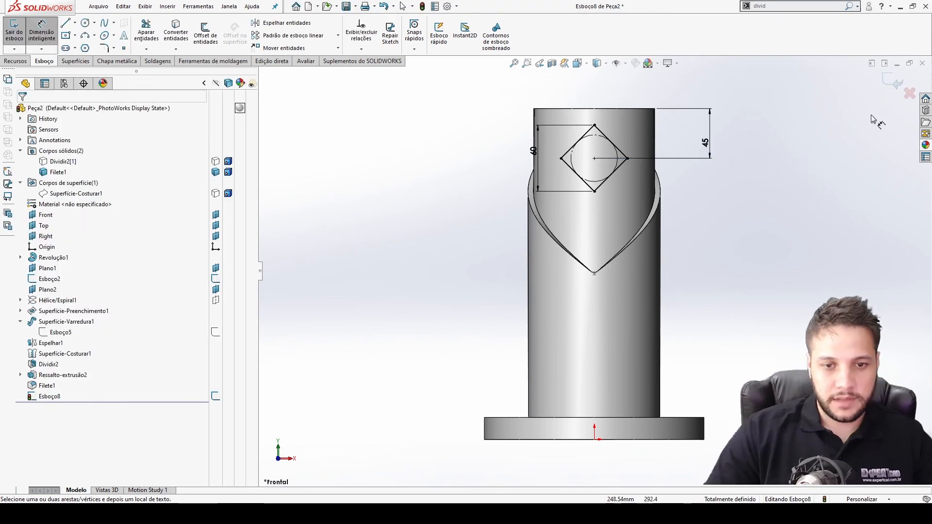
pyautogui.click(891, 84)
# Extrude the square sketch as a boss 60 mm outward from the shaft.
pyautogui.moveTo(594, 170); pyautogui.dragTo(544, 187, button='middle')
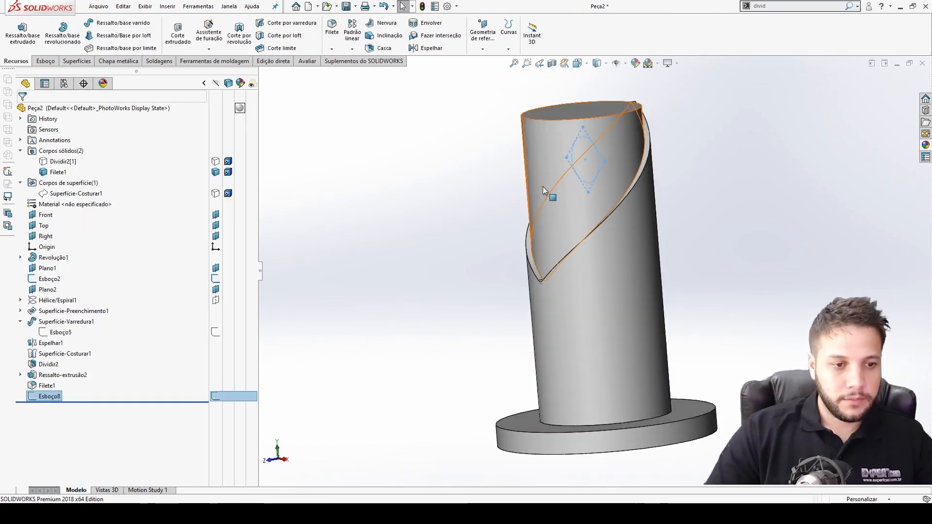
pyautogui.click(22, 30)
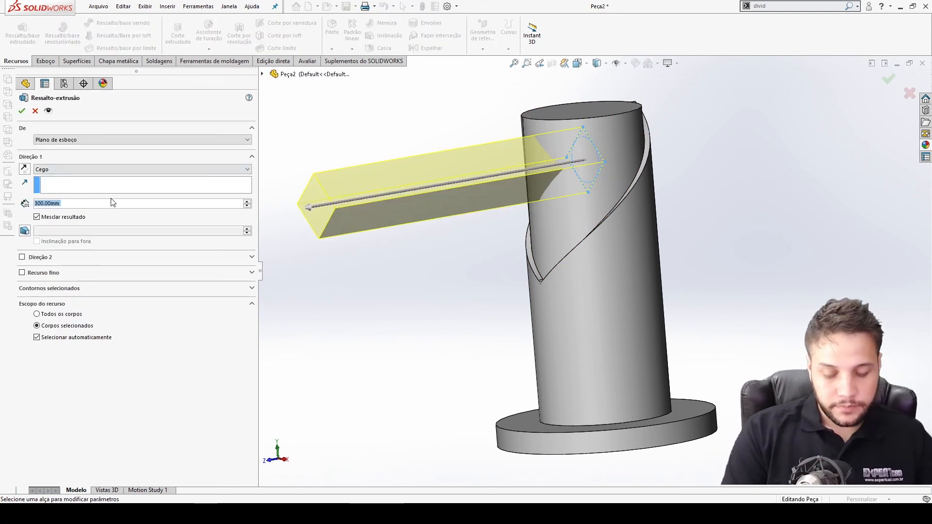
pyautogui.write('60')
pyautogui.press('Return')
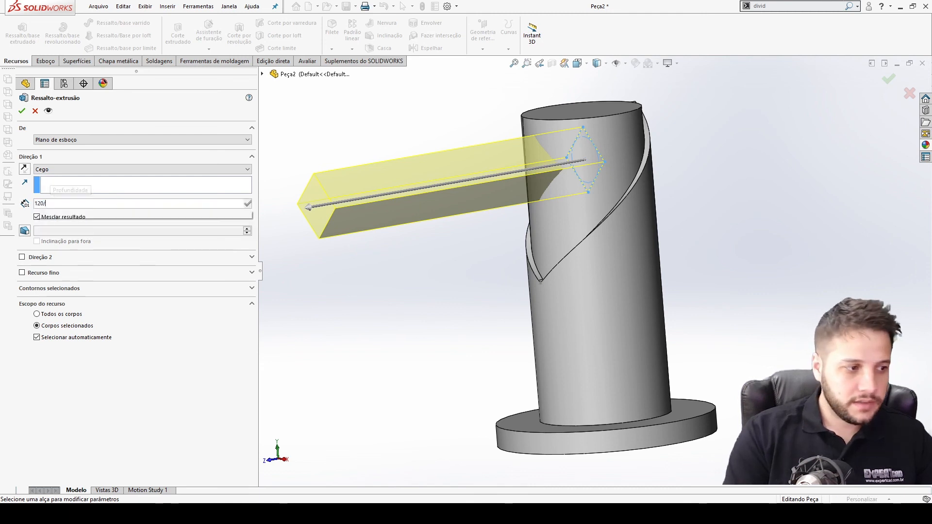
pyautogui.click(120, 206)
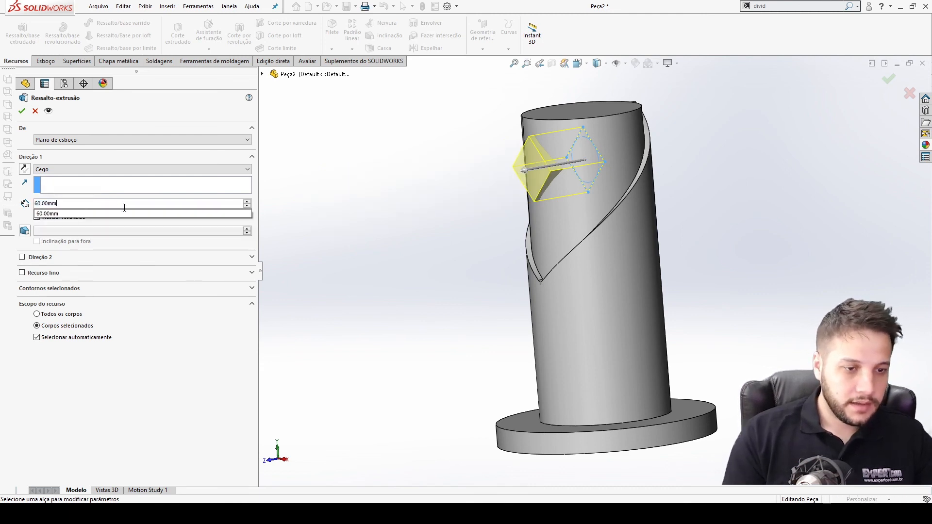
pyautogui.moveTo(578, 226); pyautogui.dragTo(532, 249, button='middle')
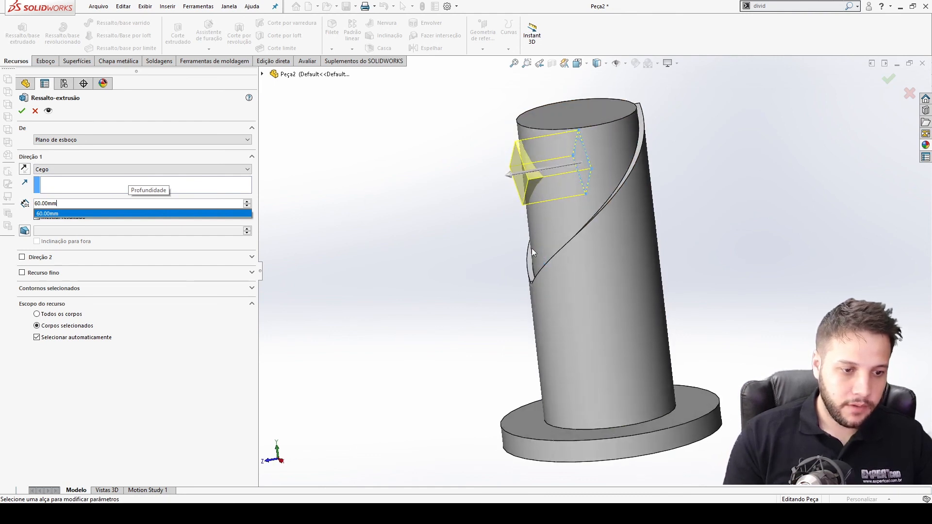
pyautogui.click(22, 111)
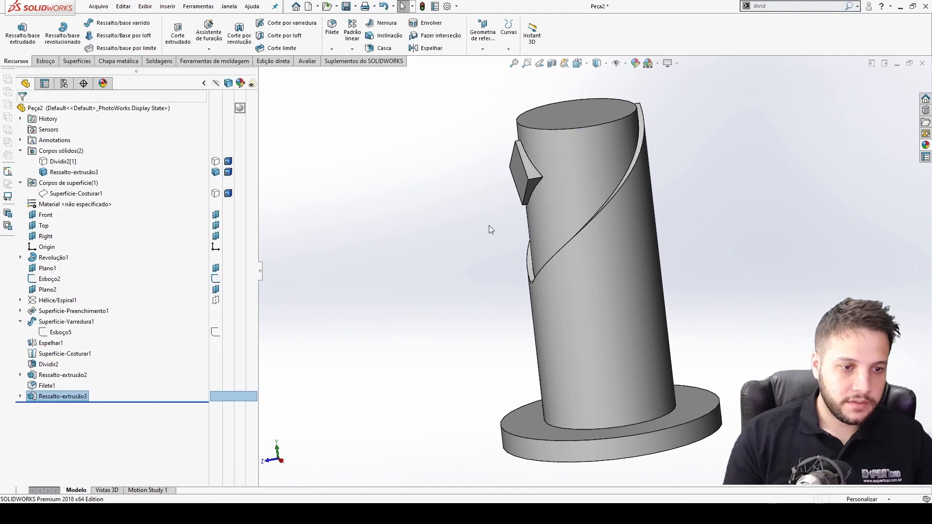
# Inspect the new square boss from the side and front views and compare it with the reference photo.
pyautogui.hotkey('ctrl', '4')
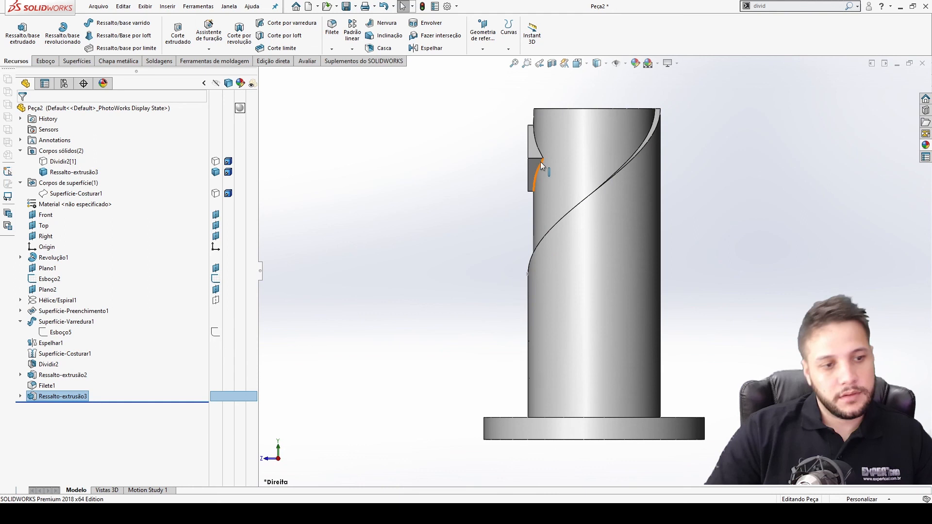
pyautogui.hotkey('ctrl', '1')
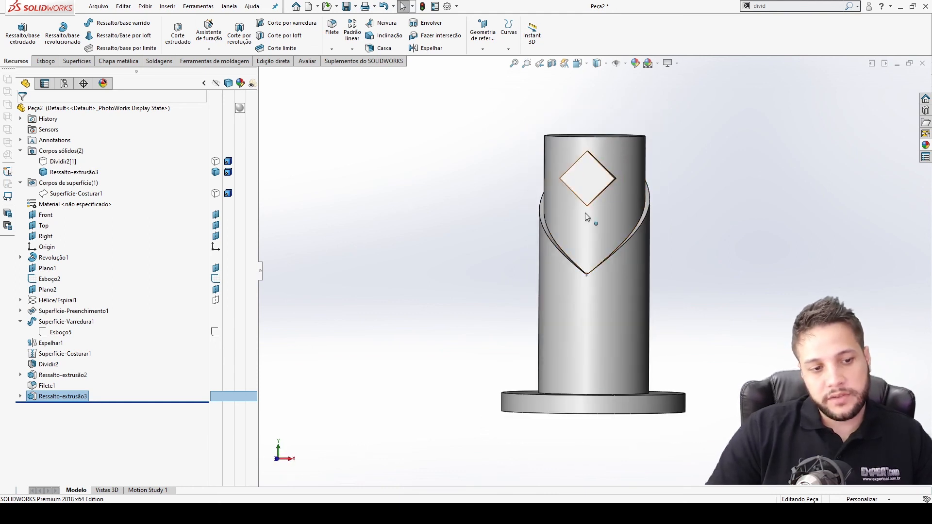
pyautogui.moveTo(583, 209); pyautogui.dragTo(595, 237, button='middle')
pyautogui.hotkey('alt', 'Tab')
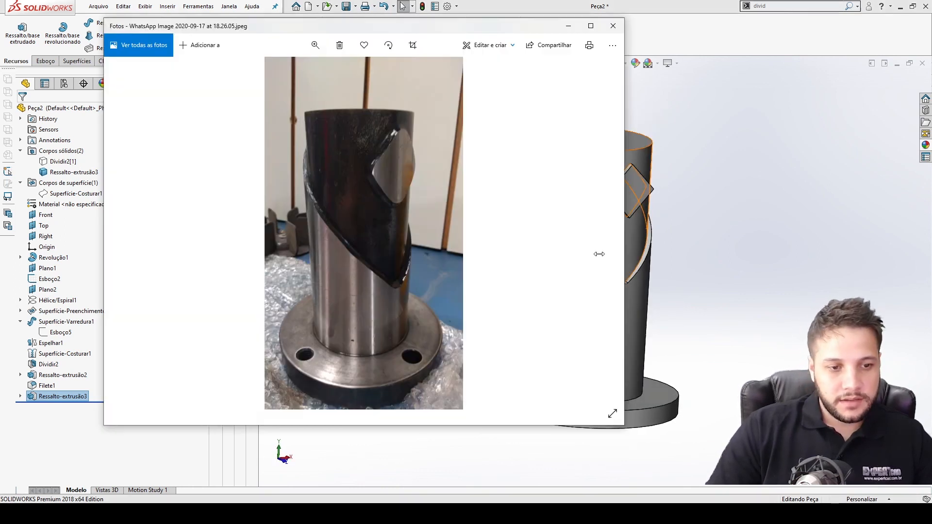